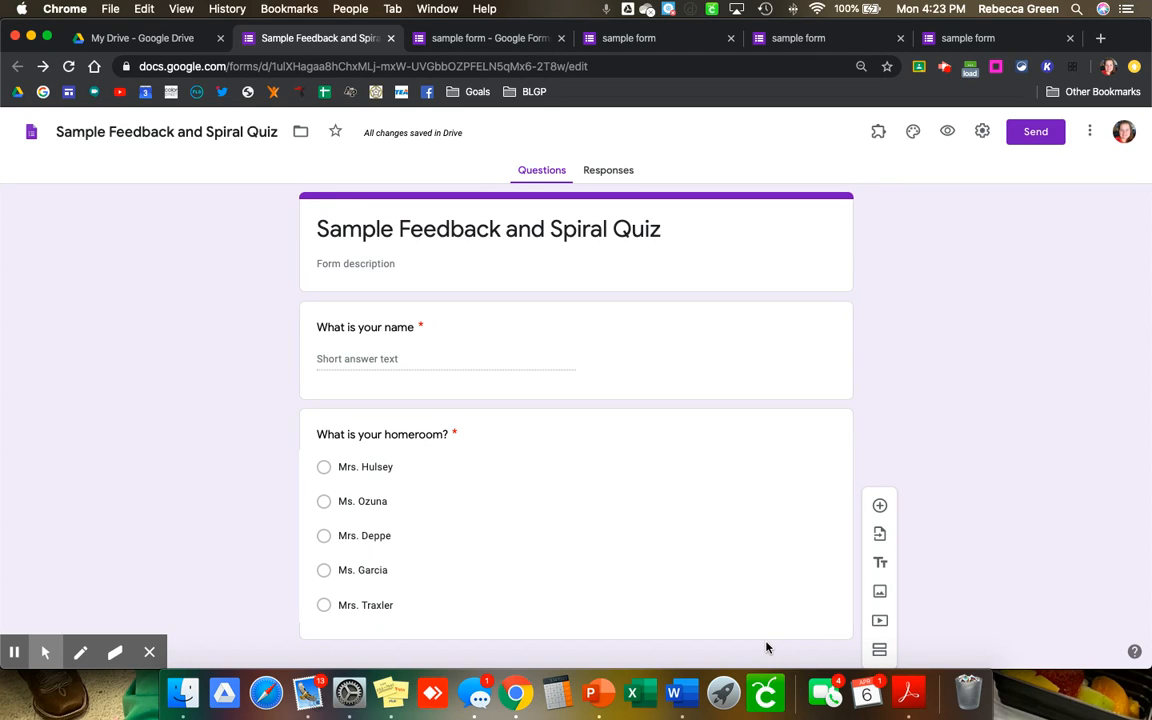
Step: Add a new section to the form and title it "Question 1"
scroll(767, 648, "down", 1)
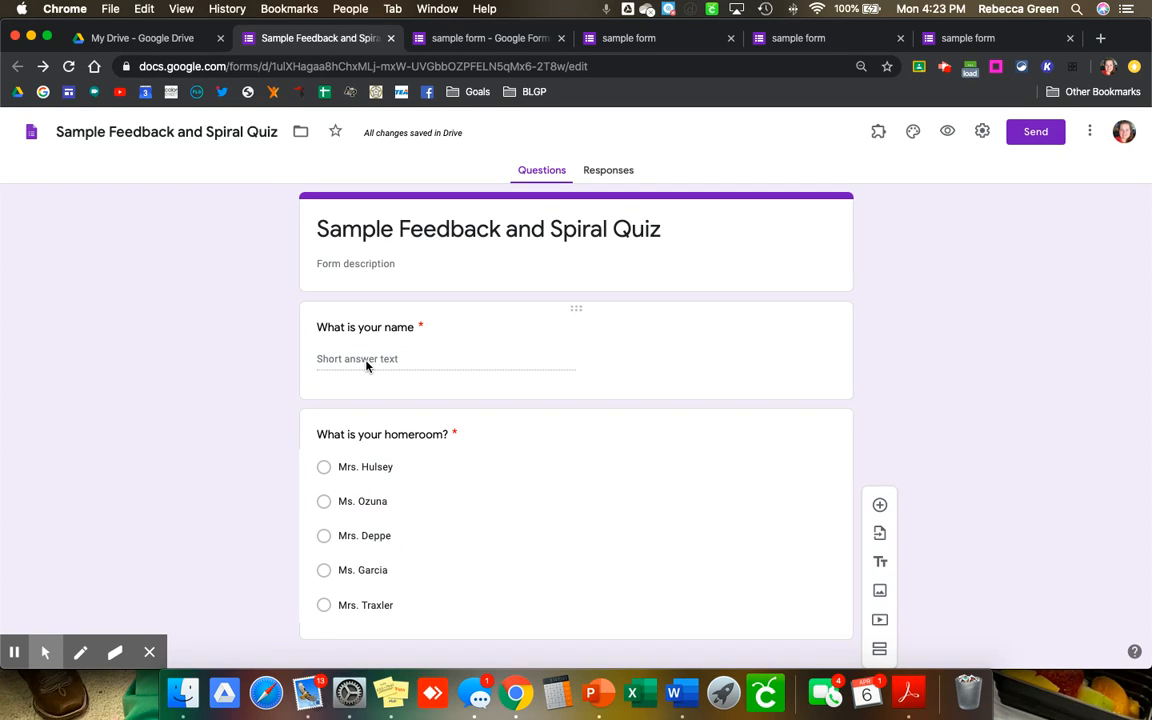
scroll(366, 365, "down", 1)
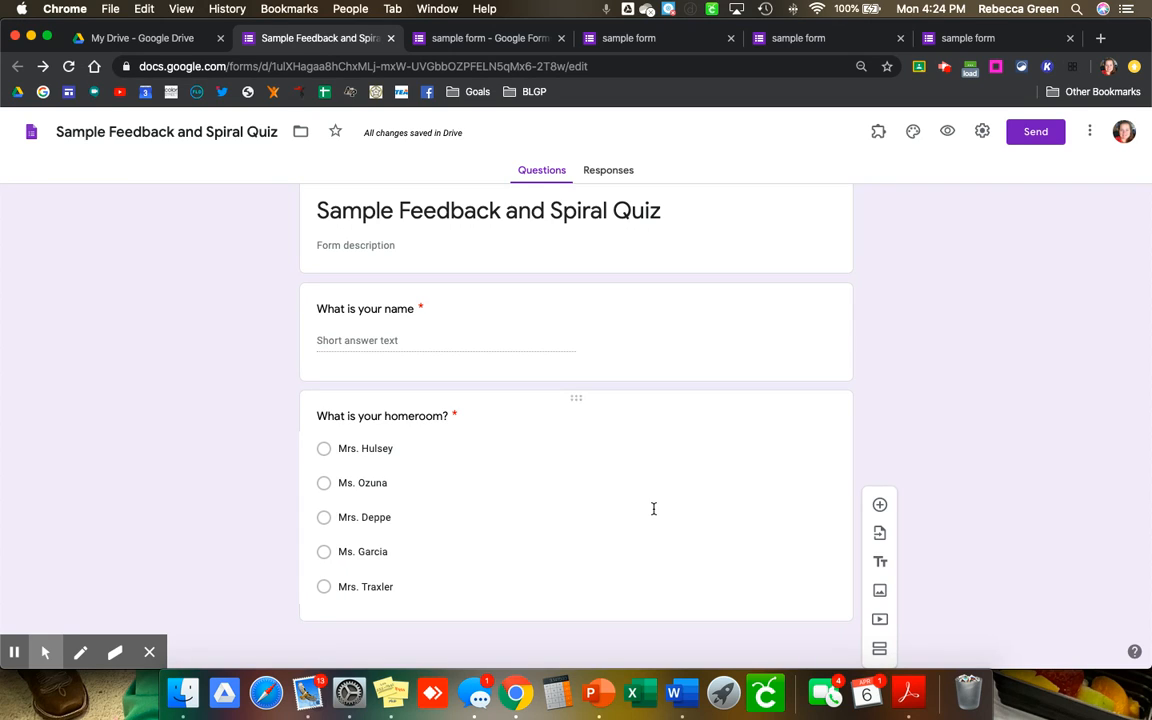
left_click(880, 651)
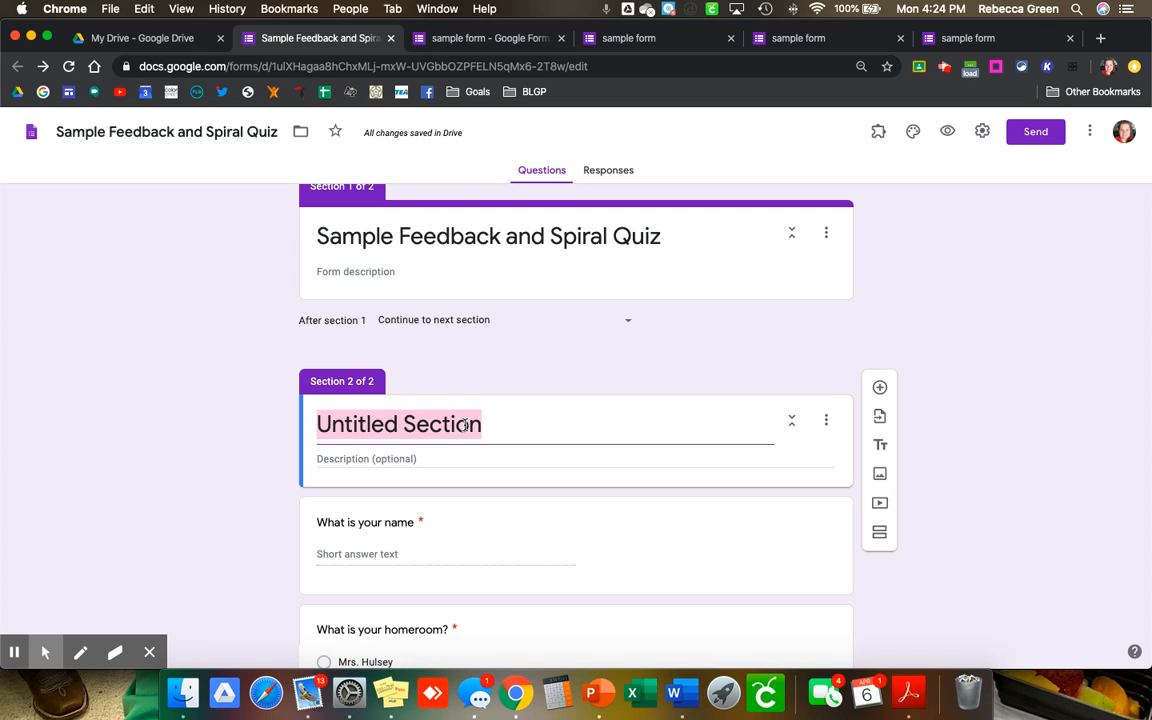
type("Wuest")
key("BackSpace")
key("BackSpace")
key("BackSpace")
key("BackSpace")
key("BackSpace")
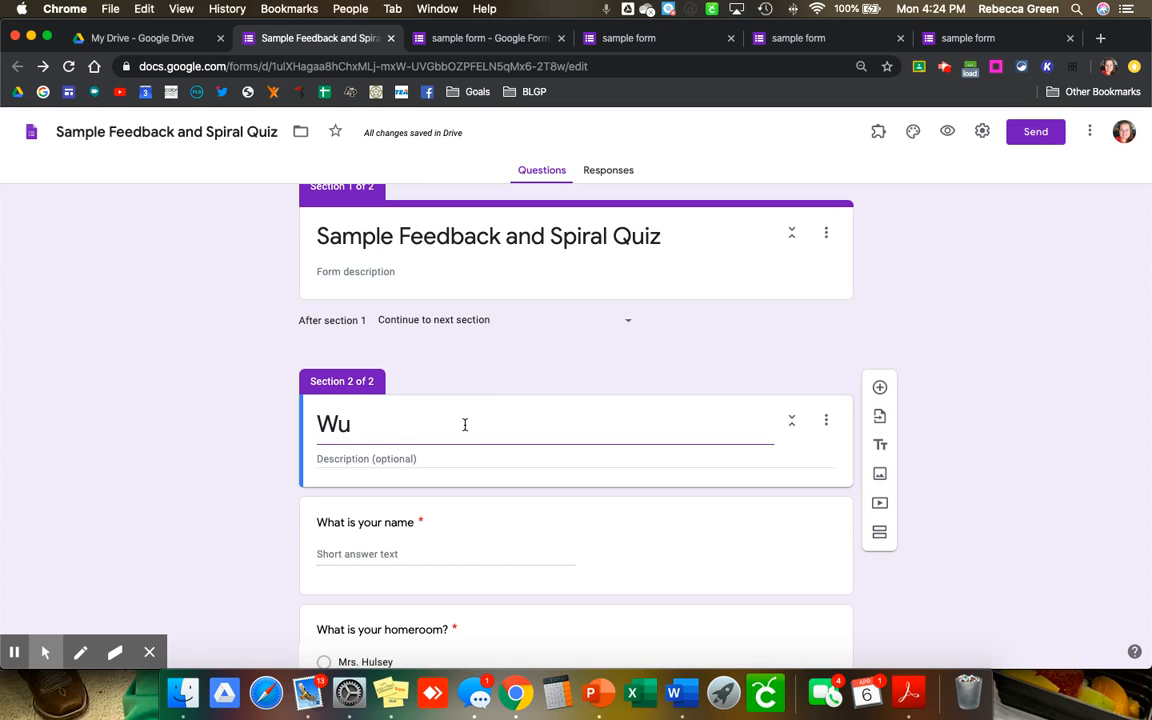
type("Question 1")
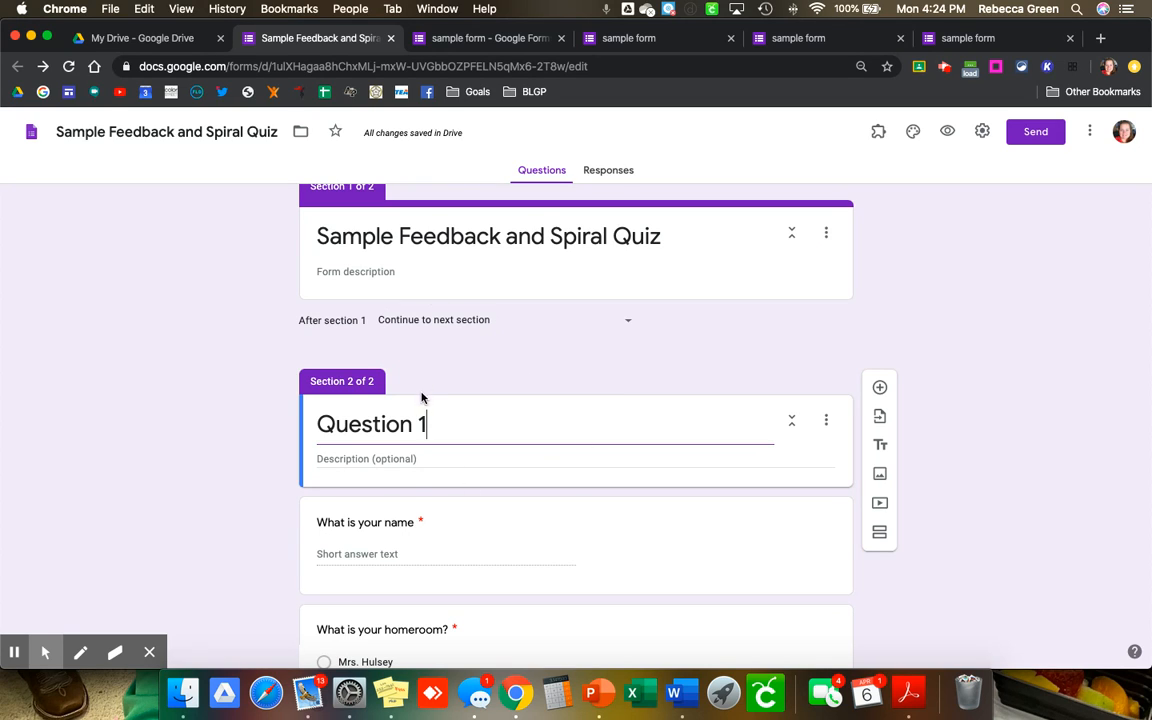
Step: Move the name and homeroom questions out of the "Question 1" section into section 1
scroll(414, 494, "down", 3)
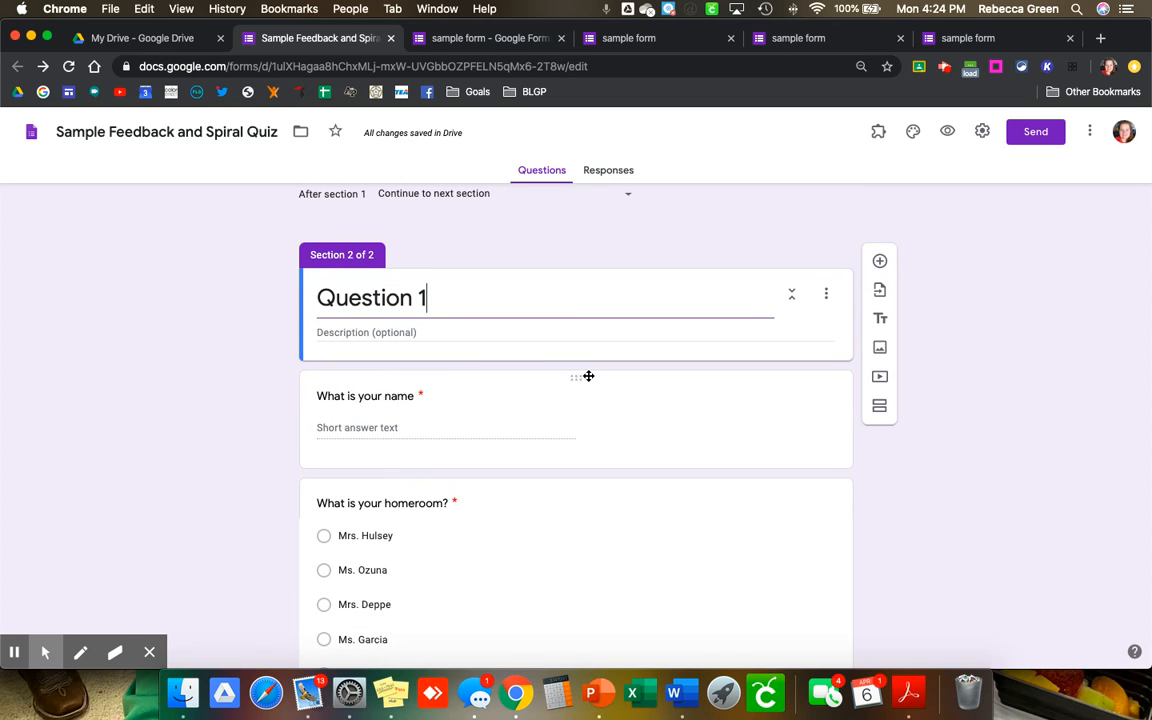
left_click_drag(588, 376, 565, 316)
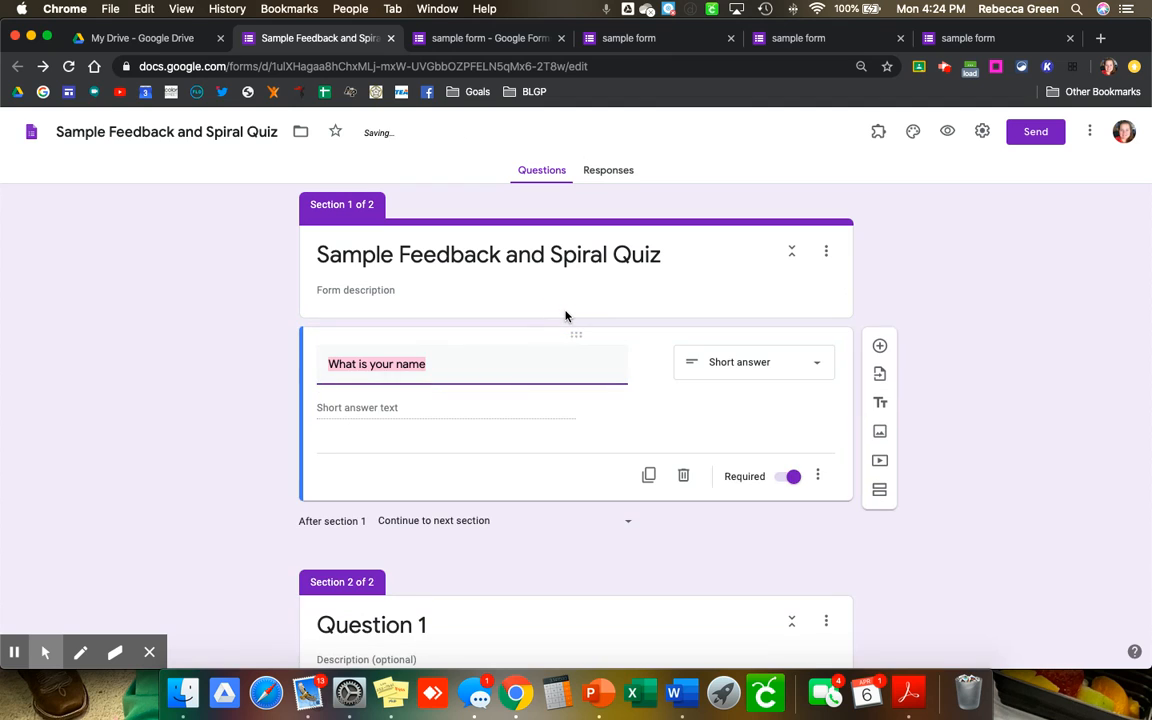
scroll(543, 429, "down", 5)
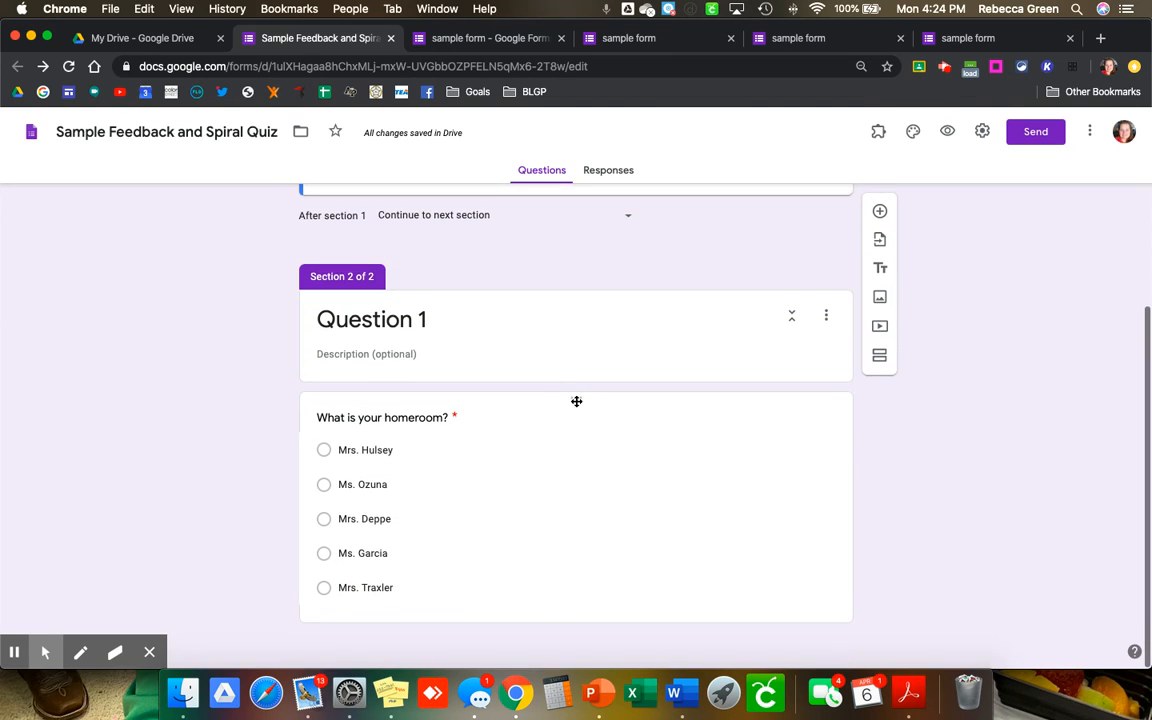
left_click_drag(578, 401, 573, 319)
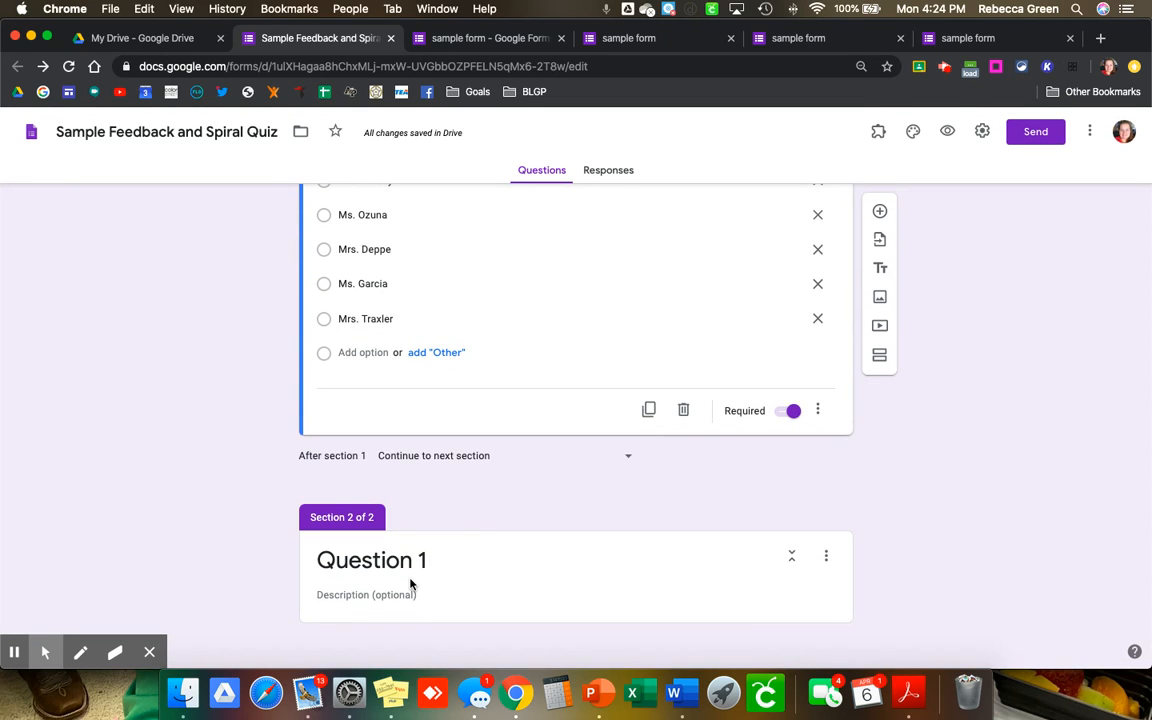
Step: Add a multiple choice question reading "What is 2+2?" to the "Question 1" section
left_click(821, 585)
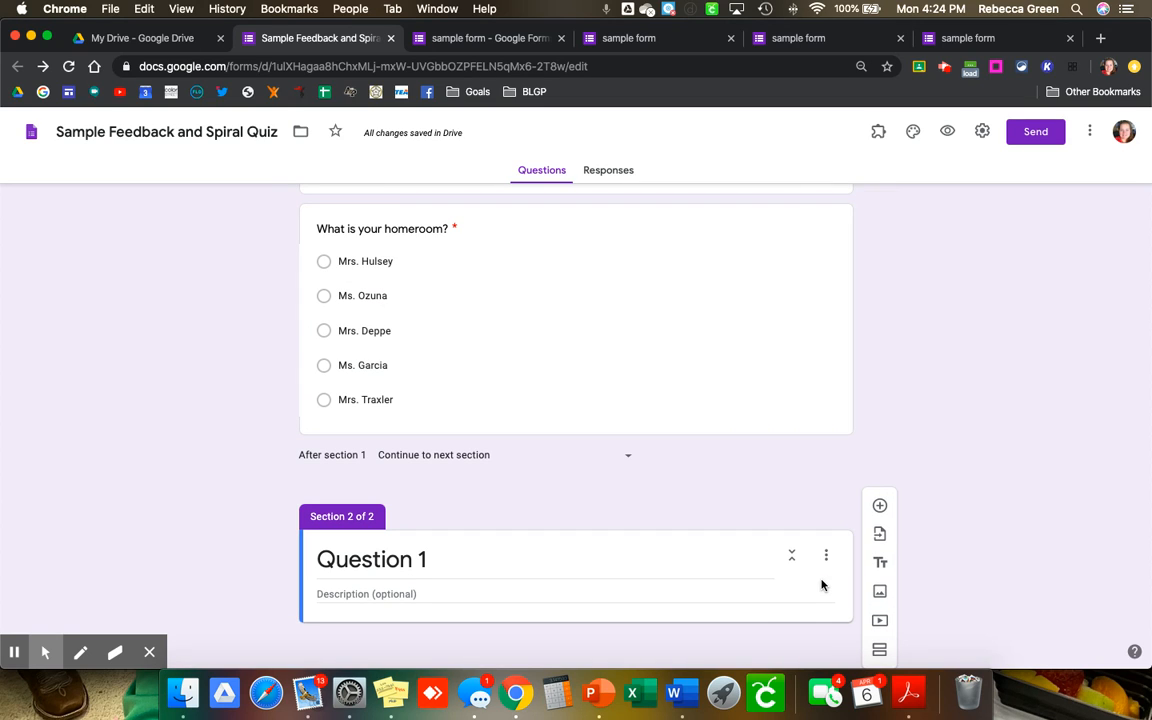
left_click(880, 506)
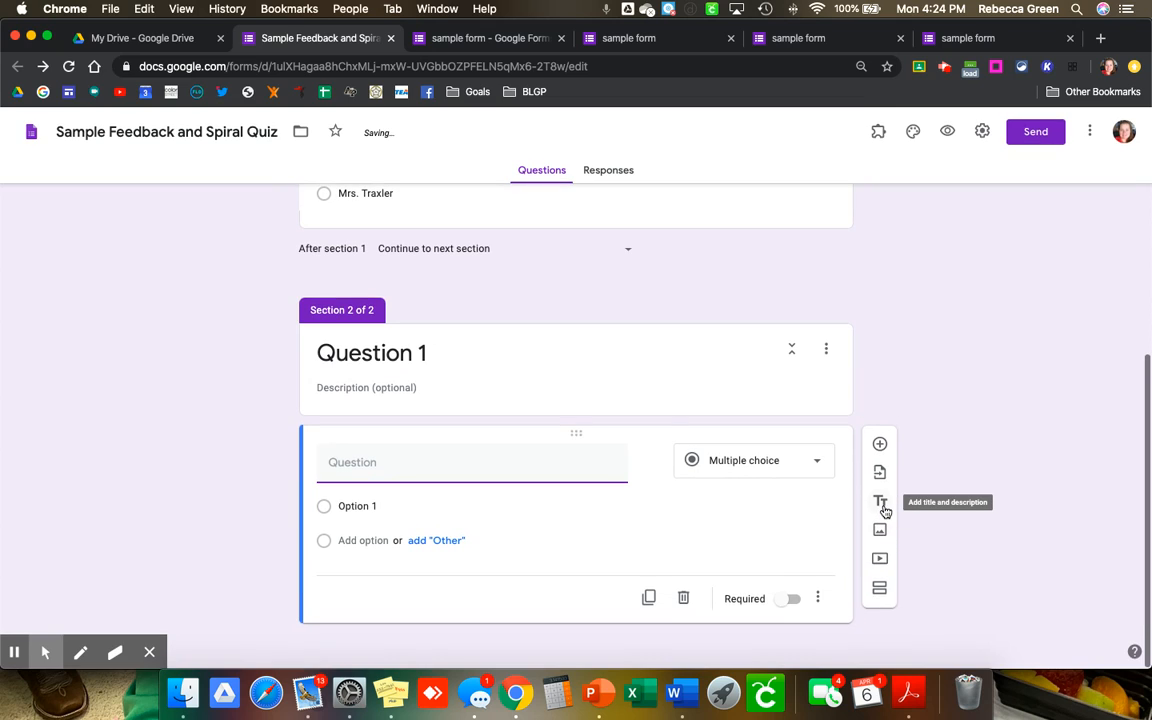
type("What")
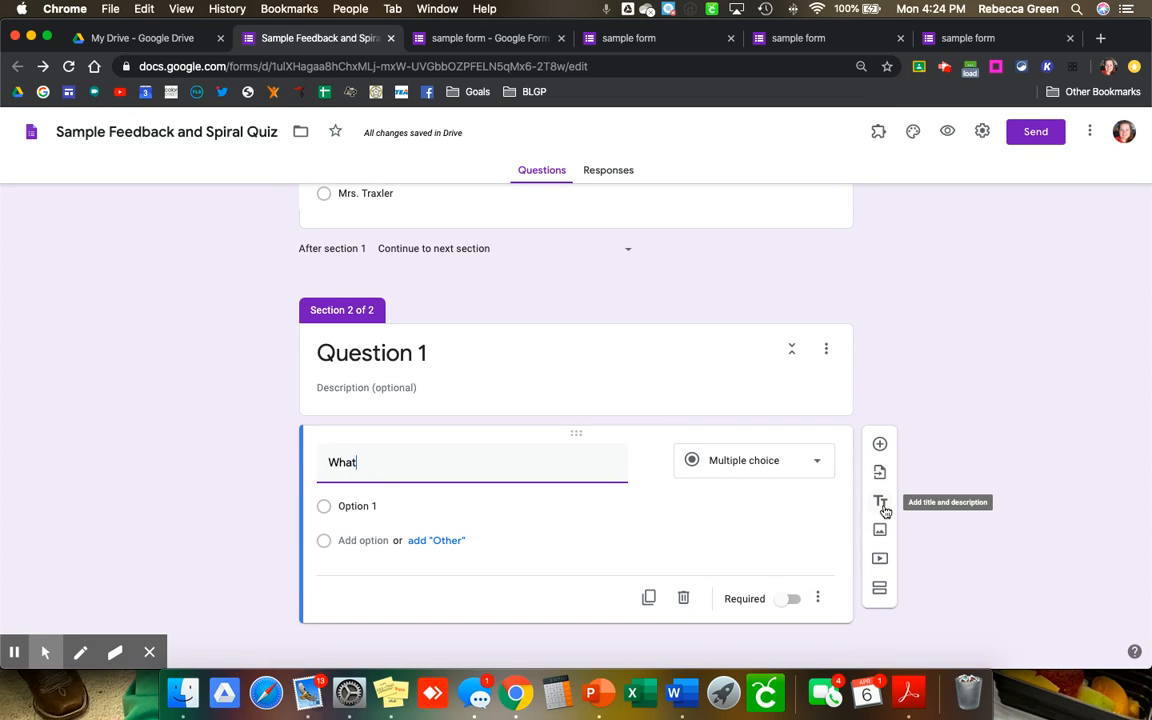
type(" is")
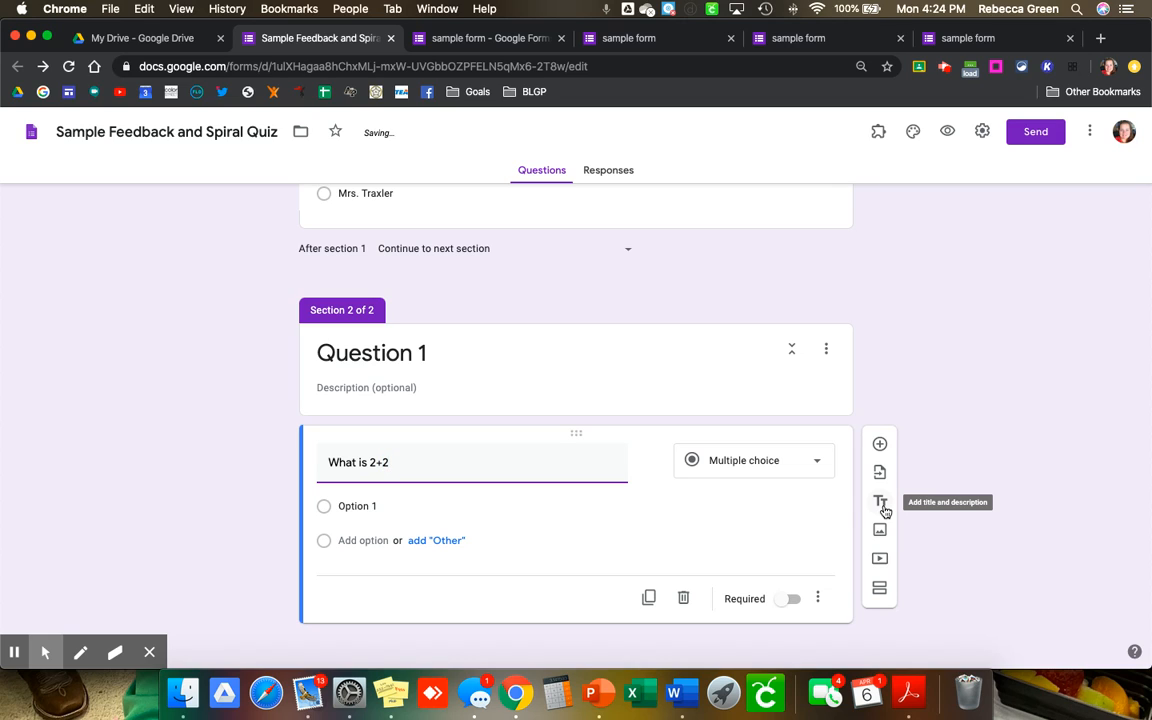
Step: Enter 4, 5, 0 and 2 as the answer options for the "What is 2+2?" question
left_click(449, 504)
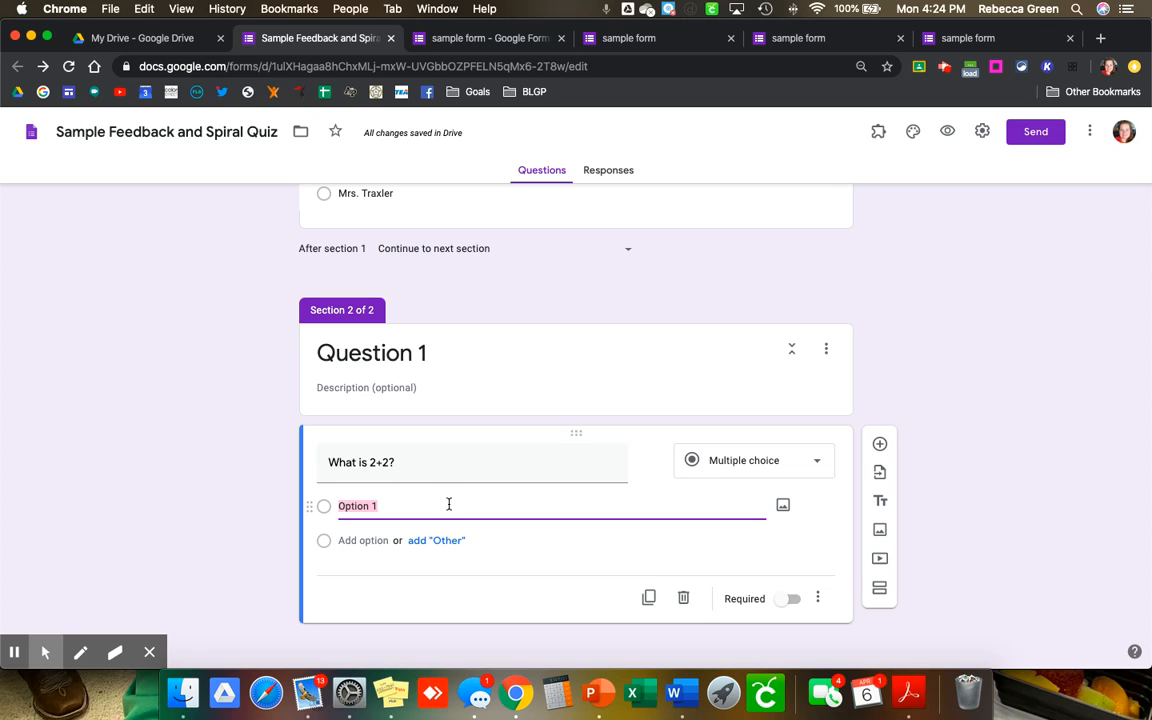
type("4")
key("Return")
type("5")
key("Return")
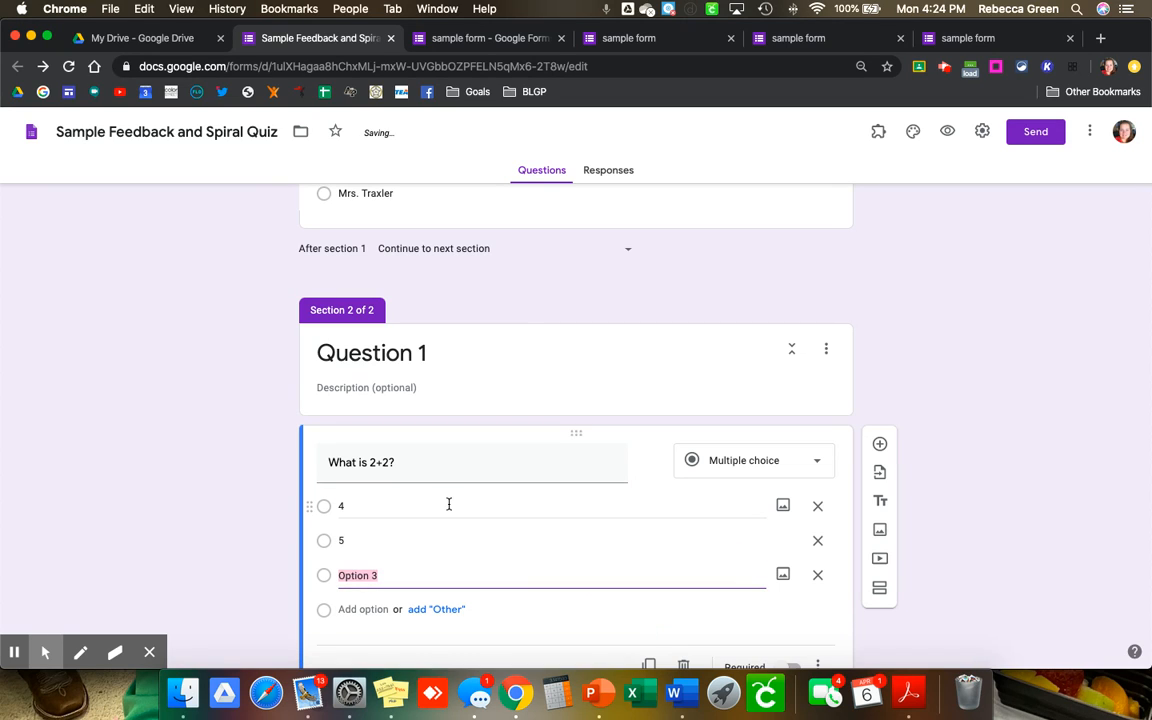
type("0")
key("Return")
type("2")
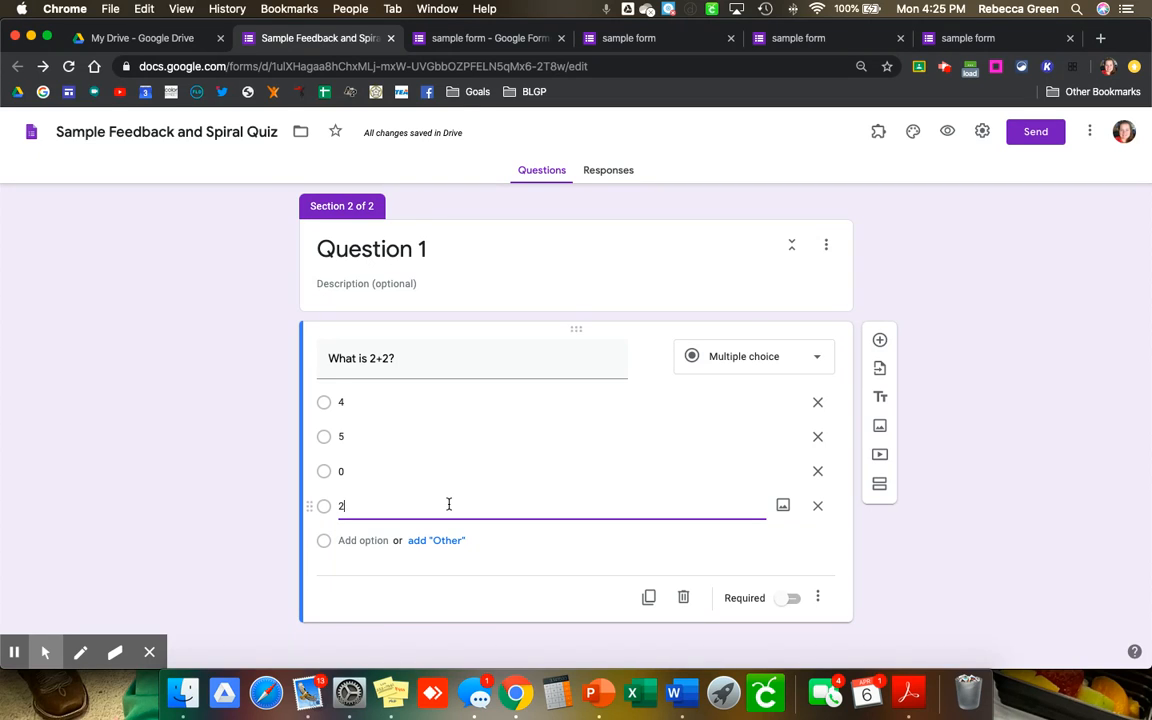
Step: Make the form a quiz in its settings and save the change
left_click(979, 135)
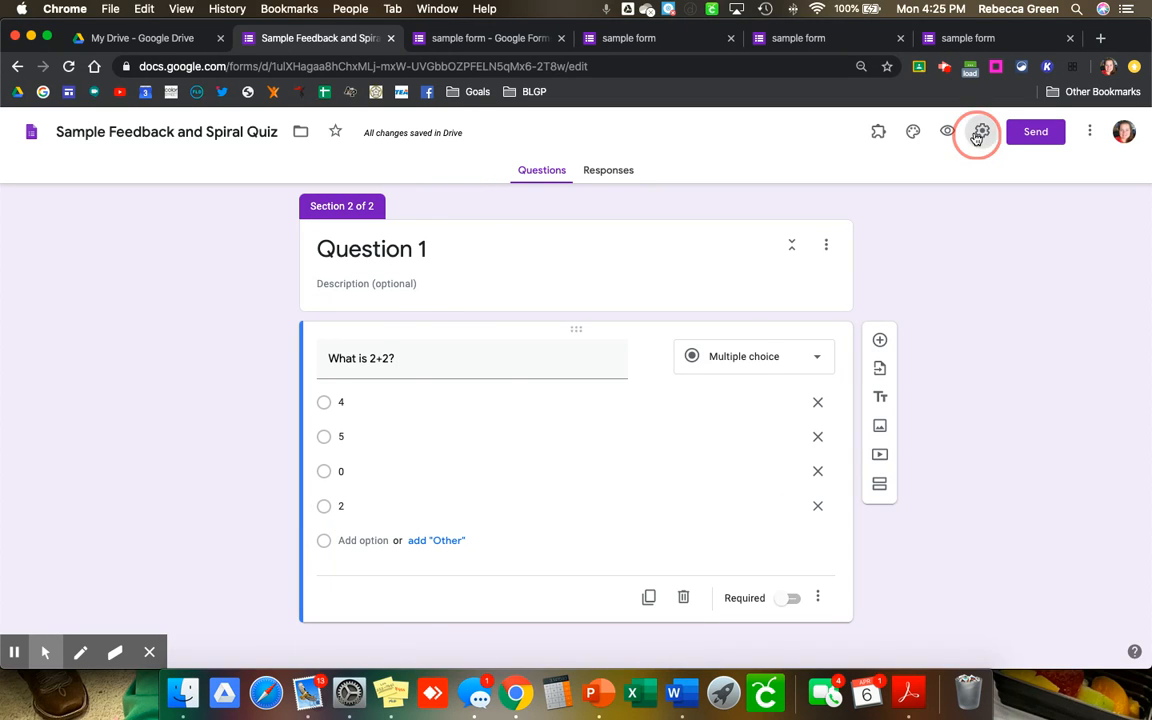
left_click(718, 196)
left_click(397, 237)
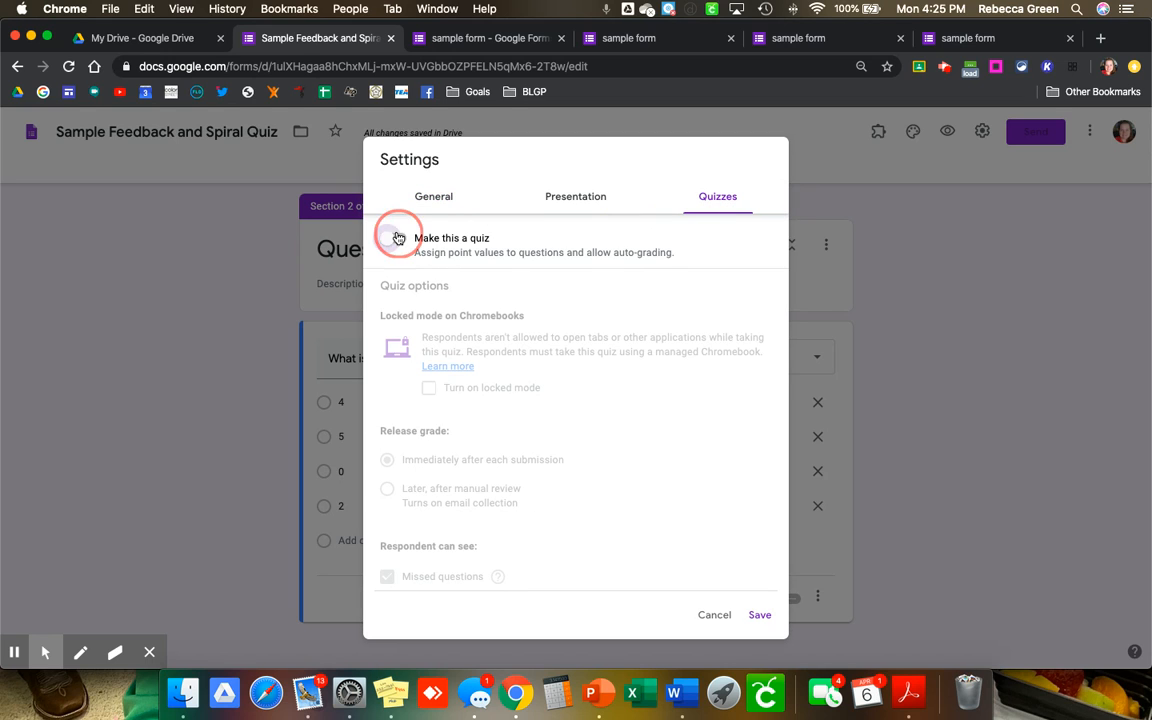
left_click(759, 615)
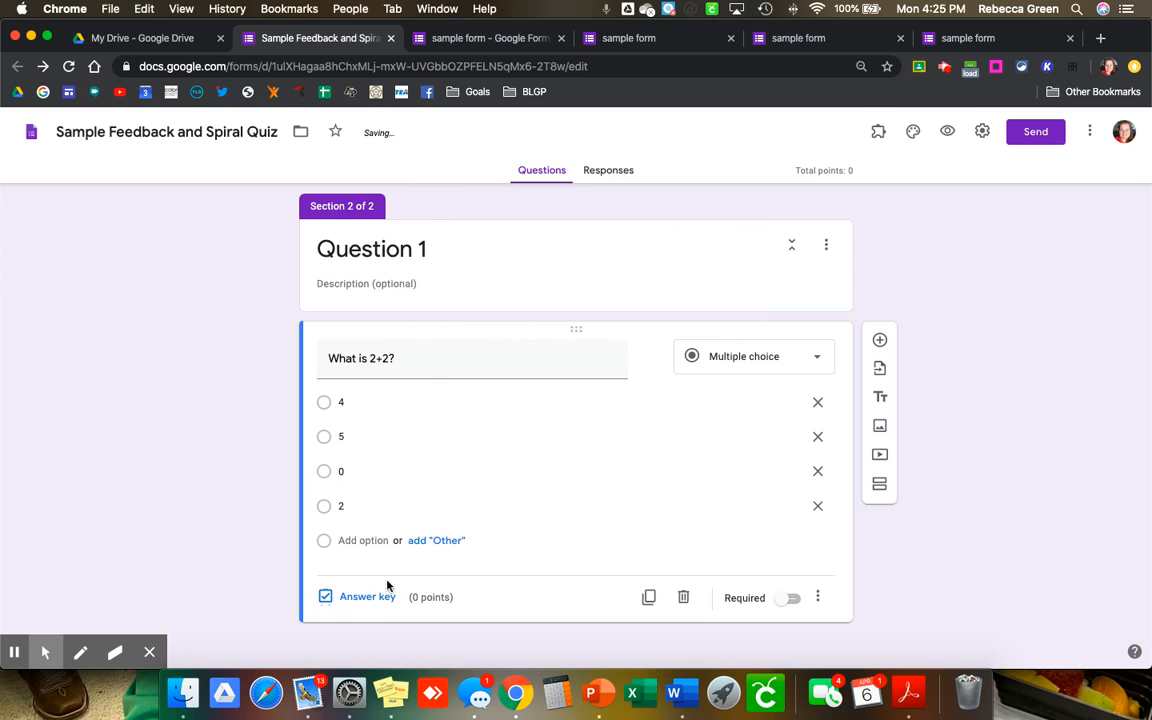
Step: Mark 4 as the correct answer in the "What is 2+2?" answer key and set its value to 10 points
left_click(372, 599)
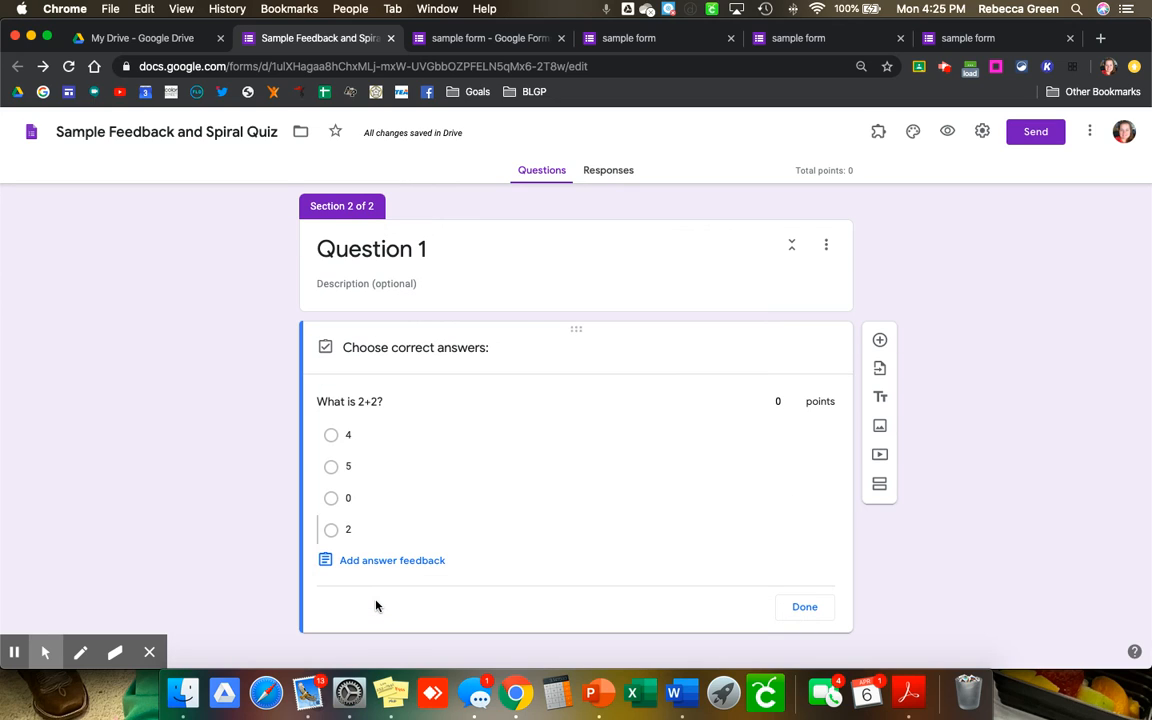
left_click(331, 436)
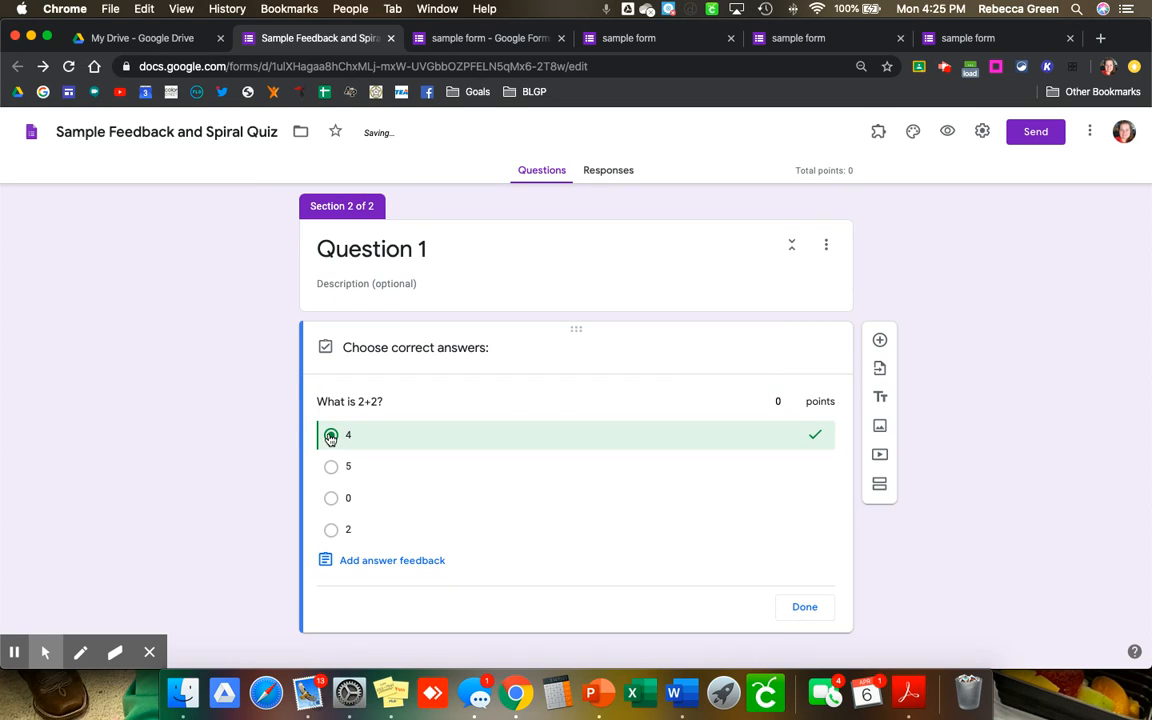
double_click(776, 401)
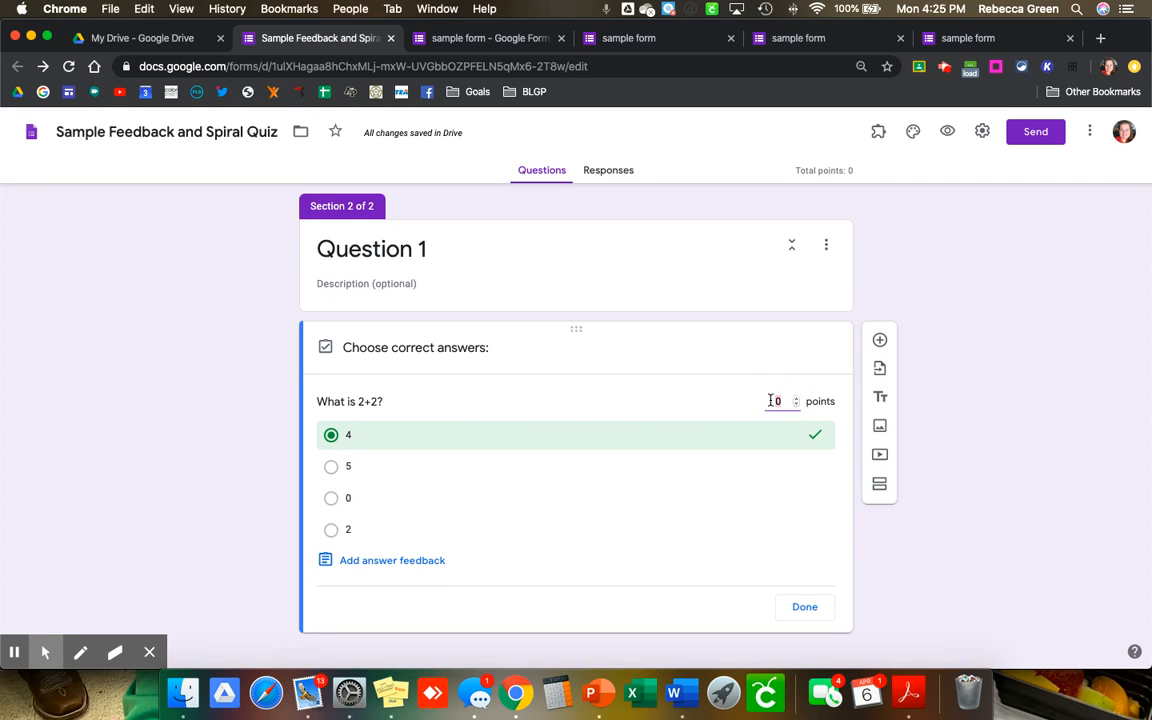
type("10")
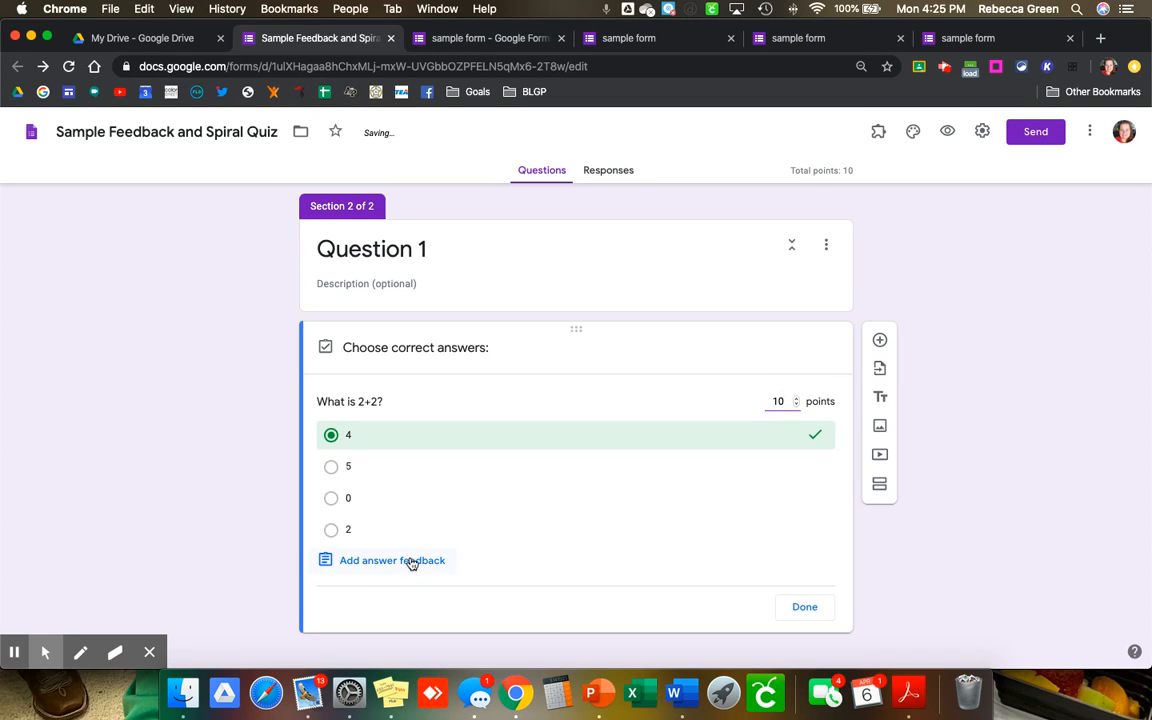
Step: Examine the answer feedback options for incorrect and correct answers, including the video picker, without adding any feedback
left_click(374, 562)
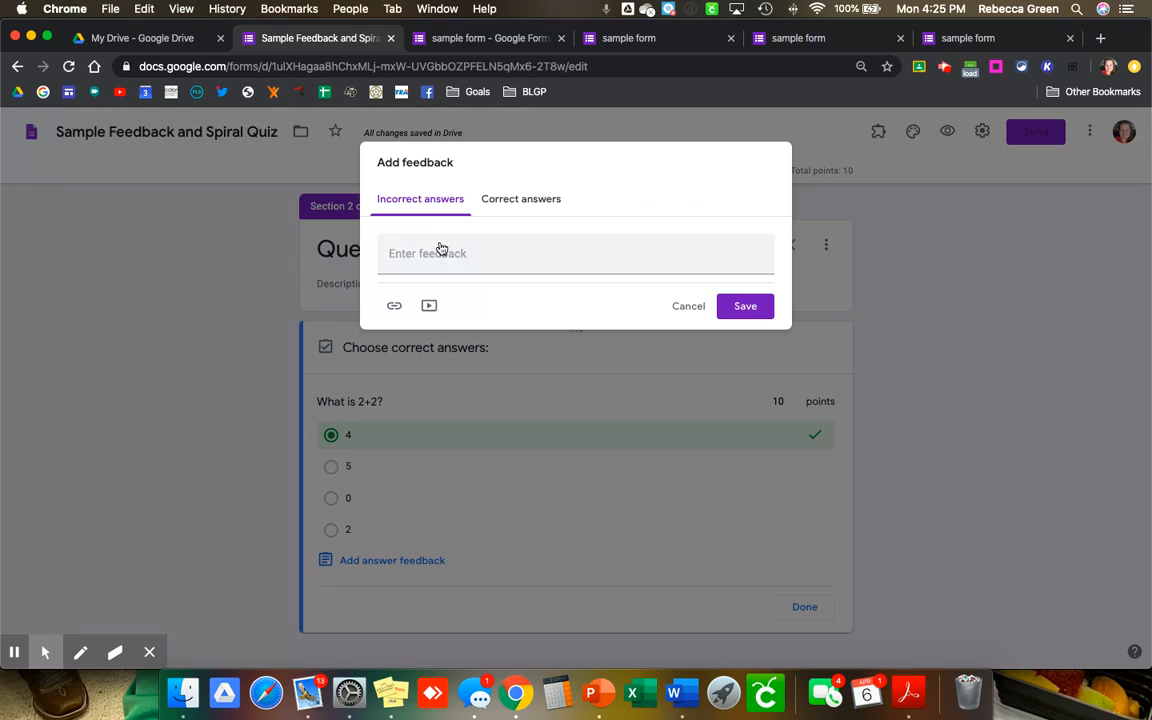
left_click(425, 315)
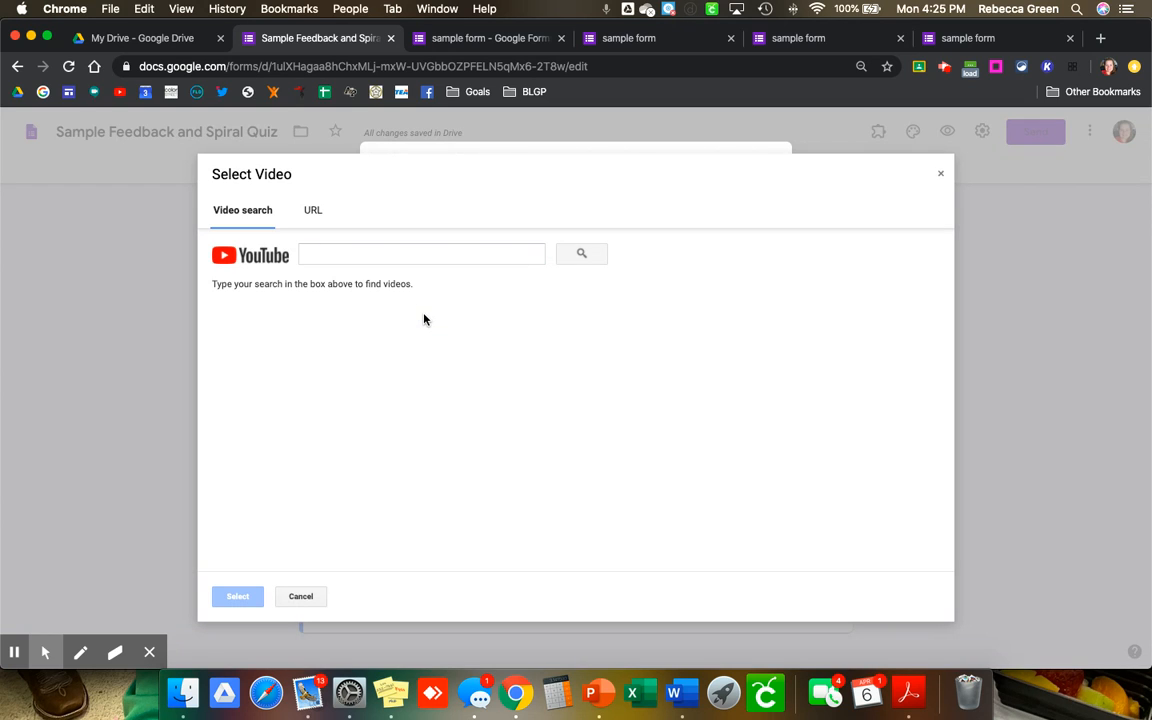
left_click(940, 174)
left_click(521, 199)
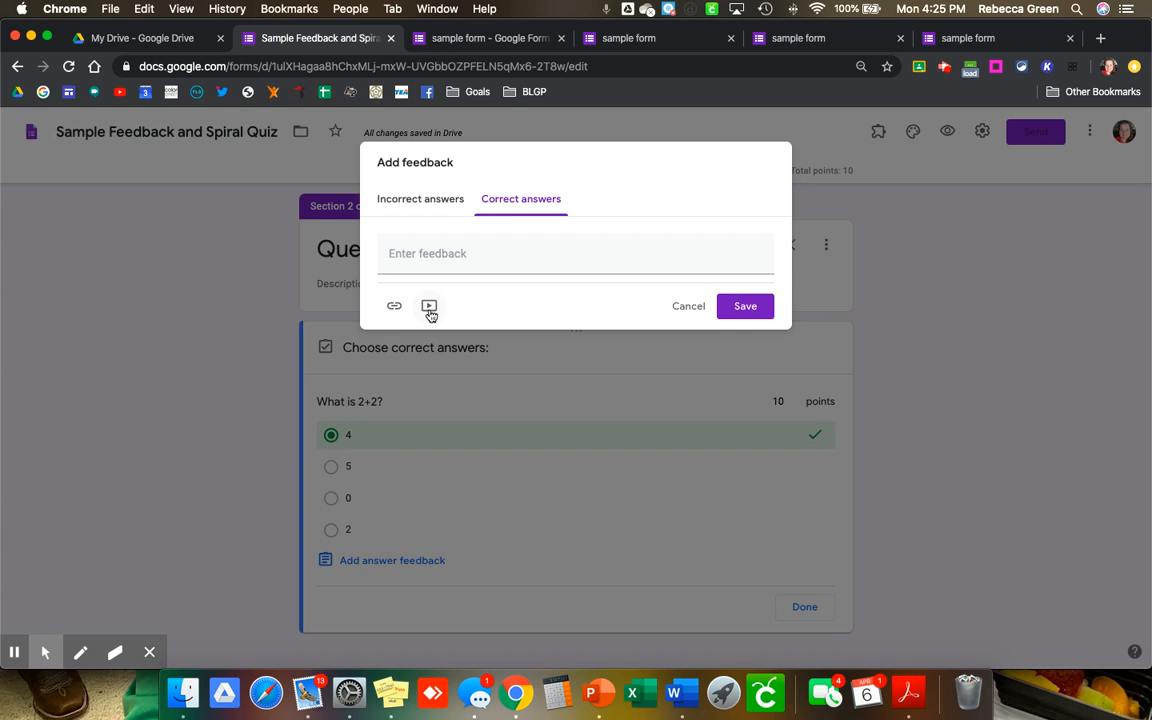
left_click(689, 319)
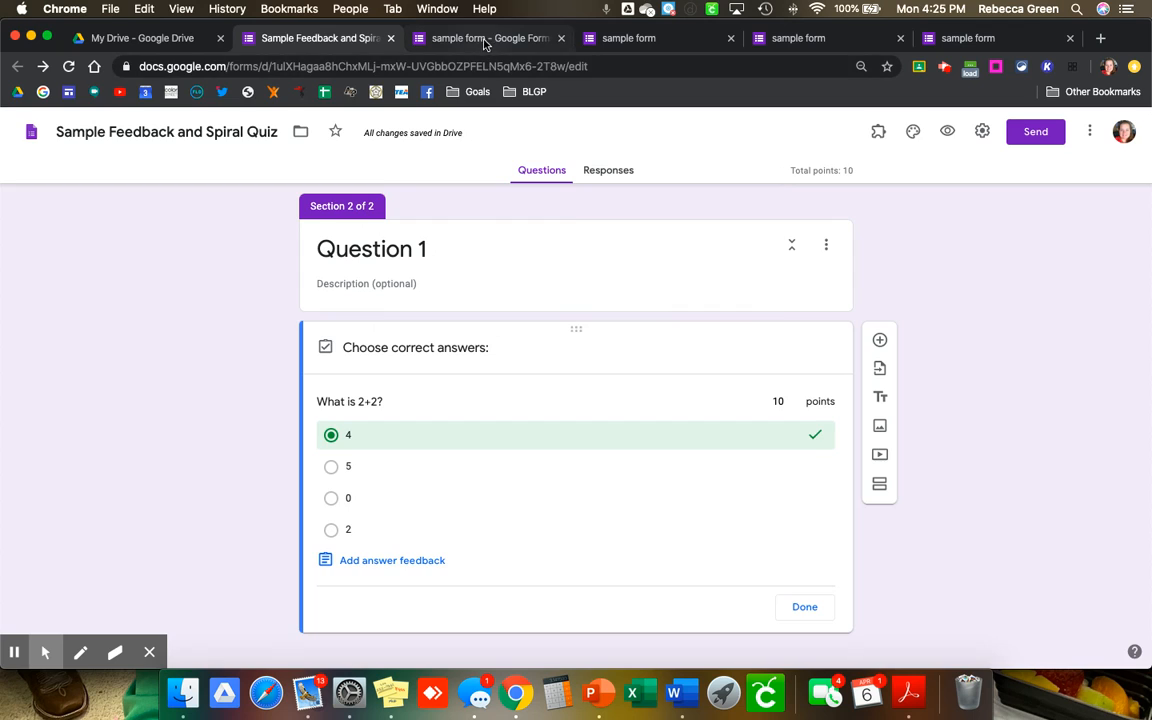
Step: Switch to the prepared "sample form" in the editor and open its preview
left_click(487, 40)
left_click(629, 40)
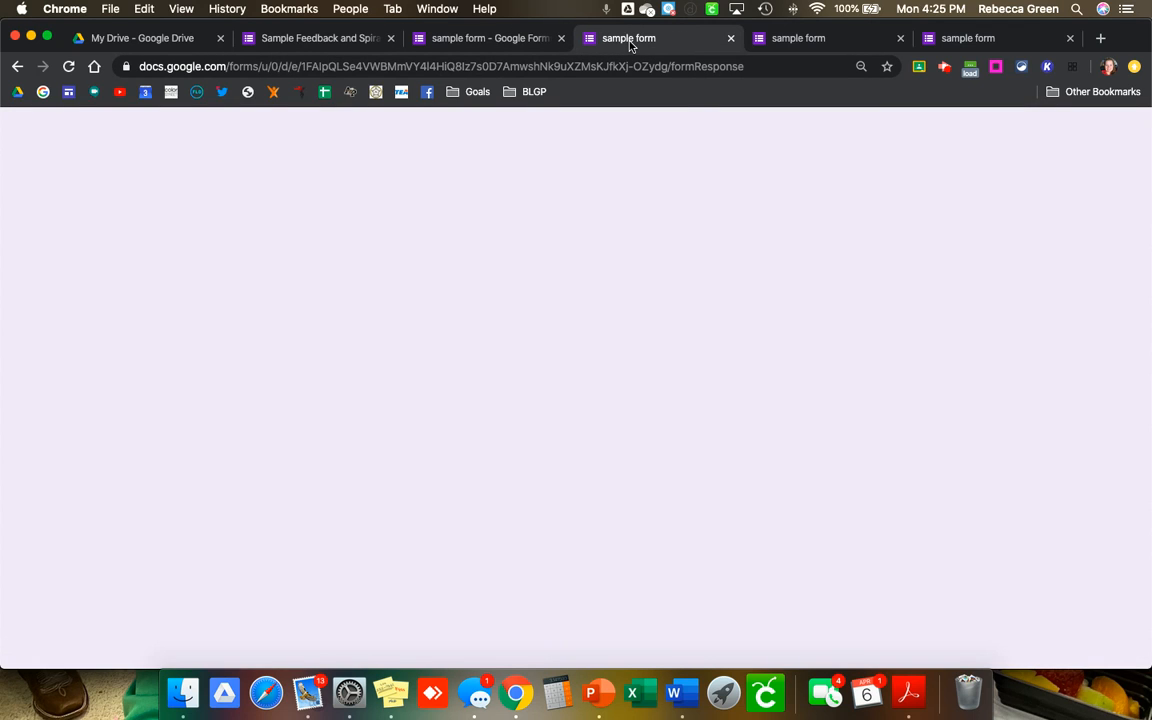
left_click(455, 42)
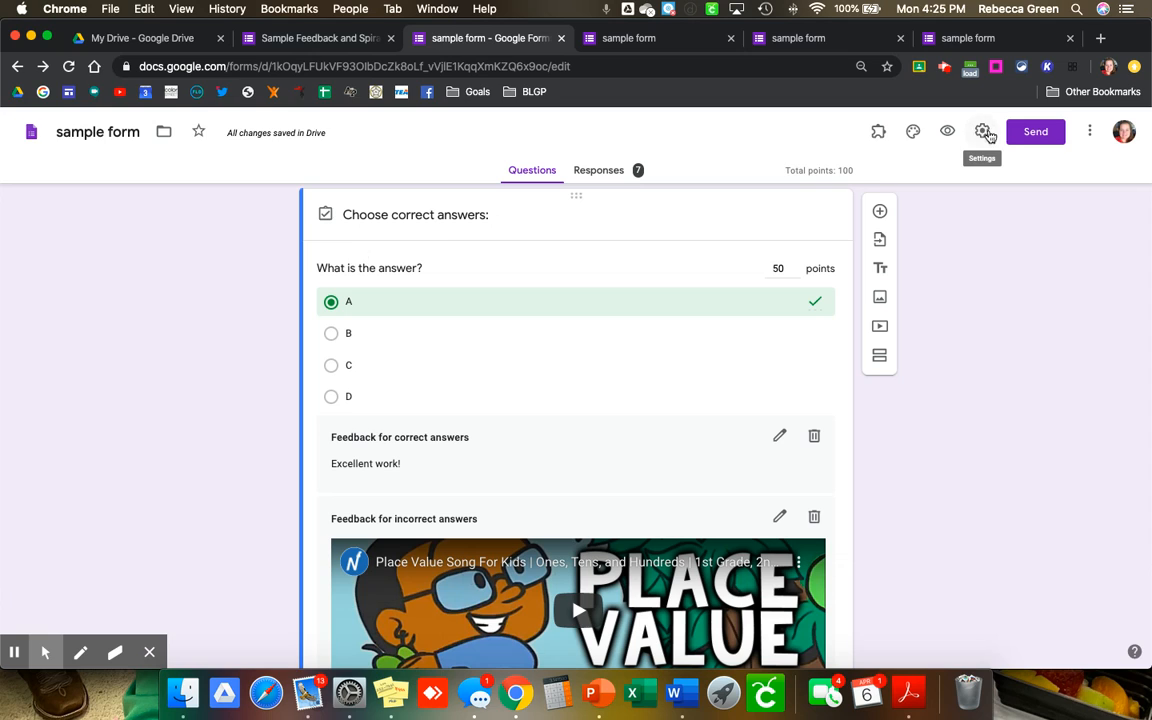
left_click(948, 133)
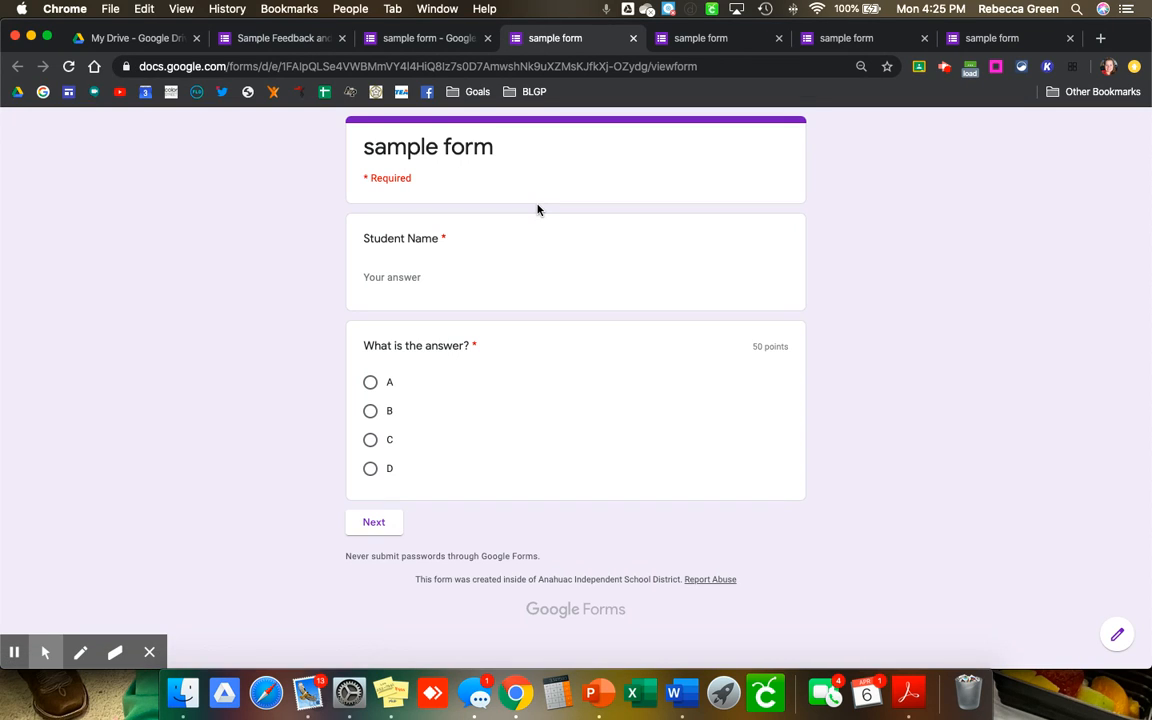
Step: Answer B to the first question, fill in the student name and continue to Question 2
left_click(370, 410)
left_click(374, 522)
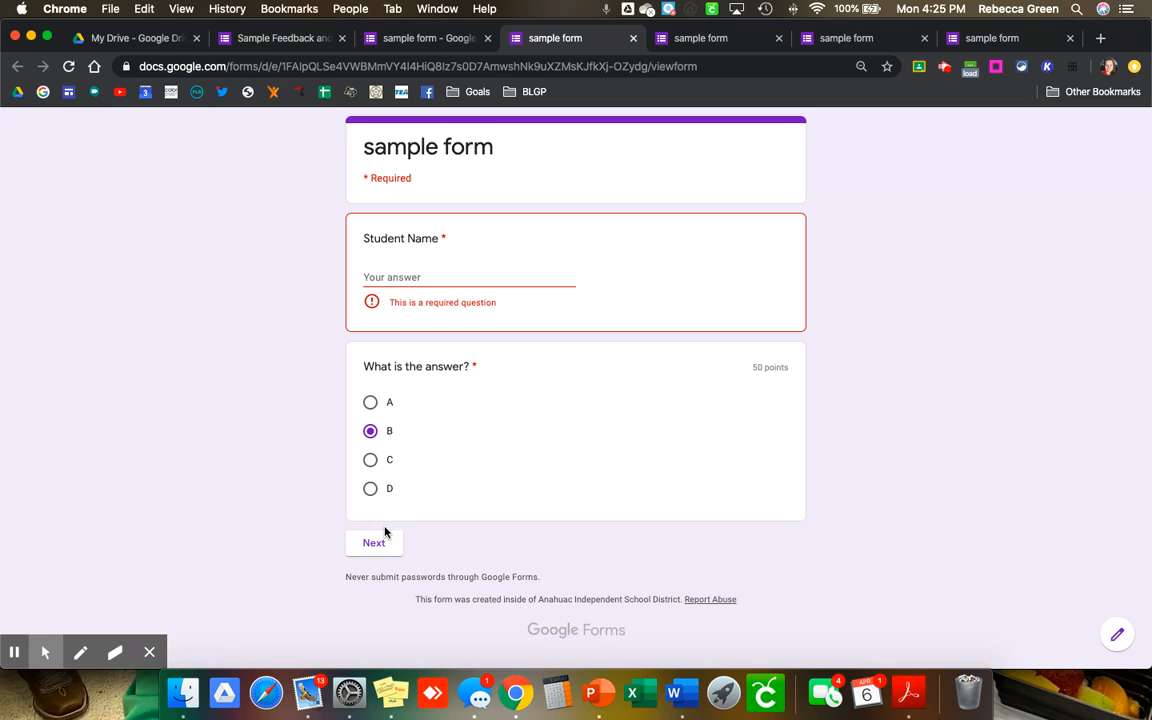
type("NAme")
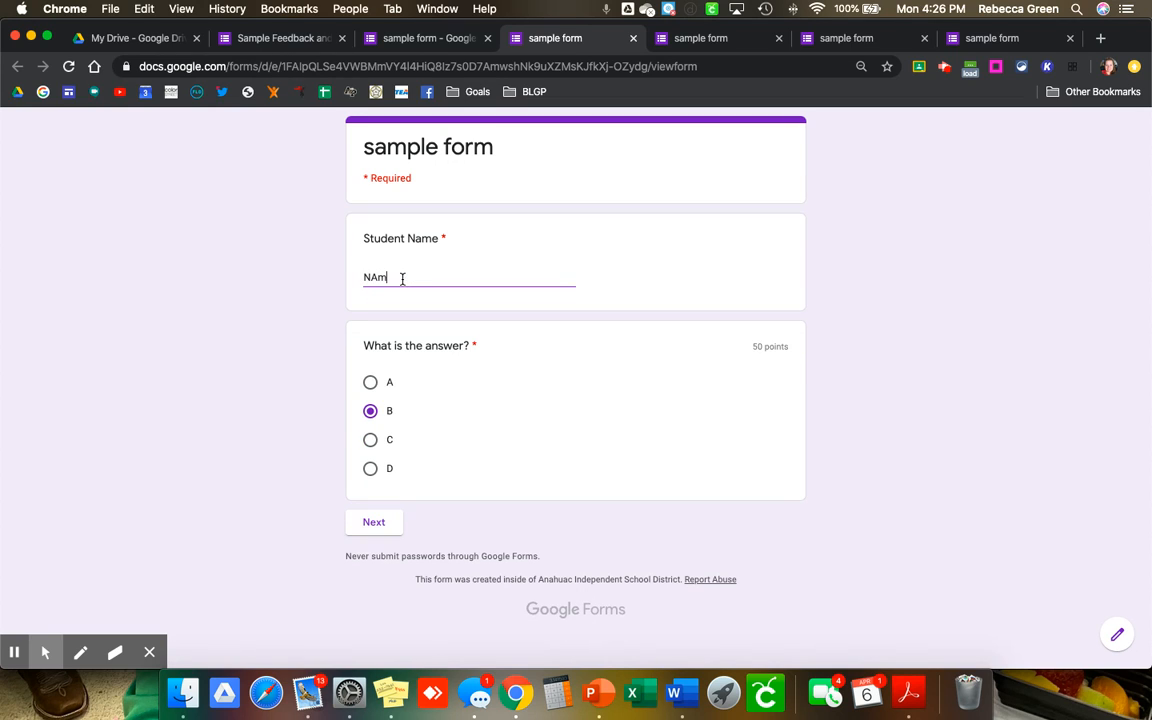
left_click(380, 522)
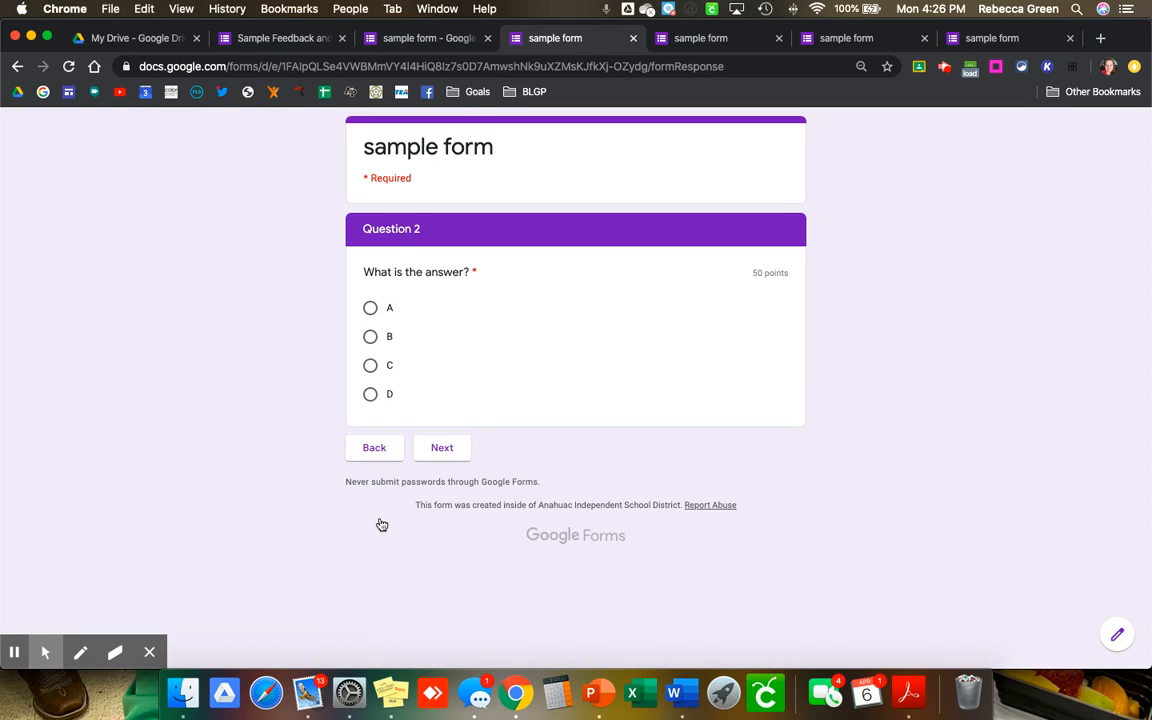
Step: Answer A to Question 2 and b to the extra place value practice question, and submit the form
left_click(370, 307)
left_click(442, 447)
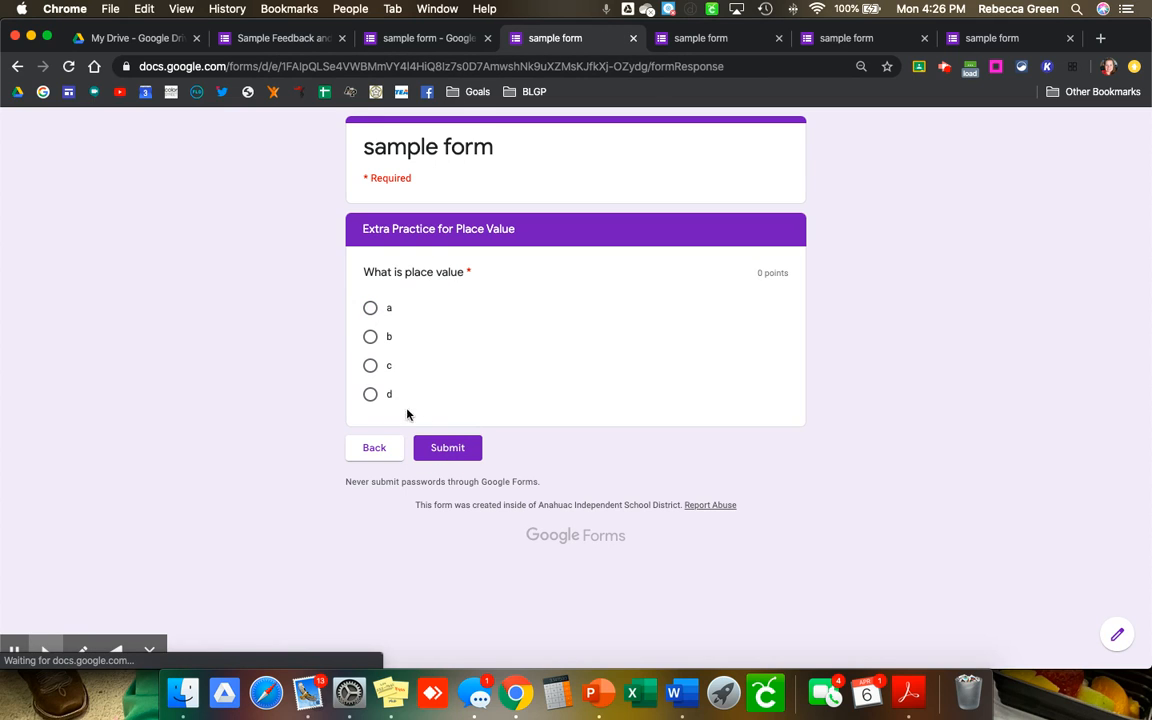
left_click(370, 337)
left_click(447, 449)
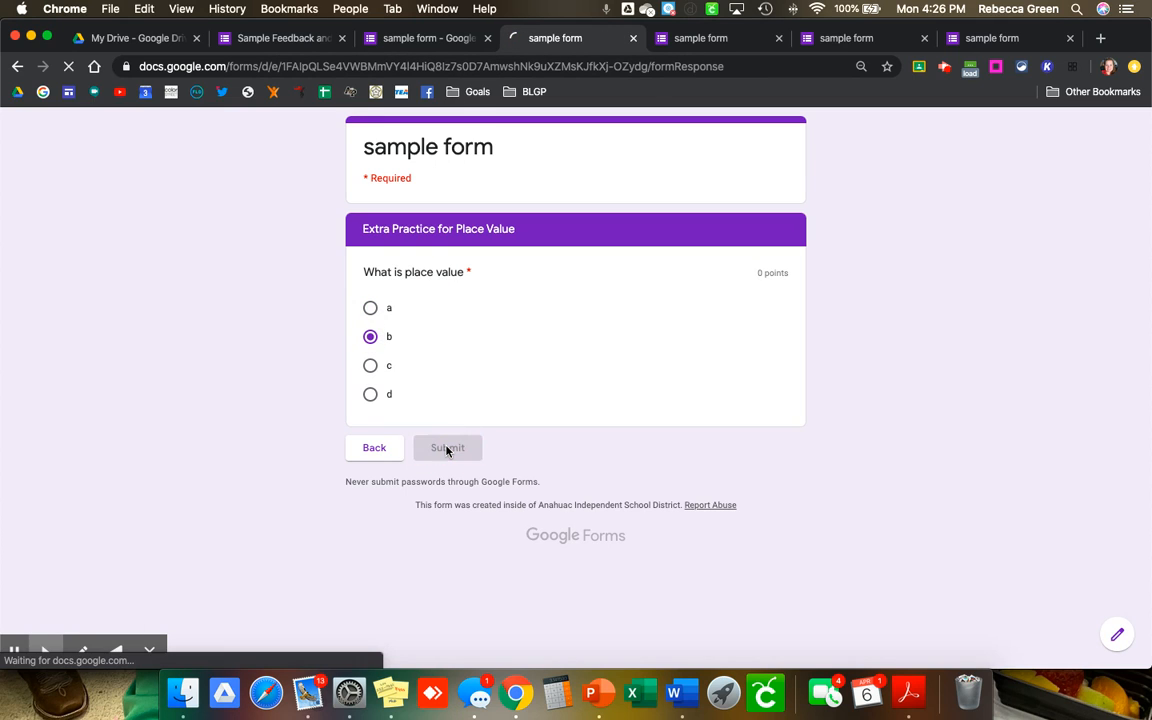
Step: View the score of the submitted sample form and examine the marked answers, correct answers and video feedback
left_click(412, 229)
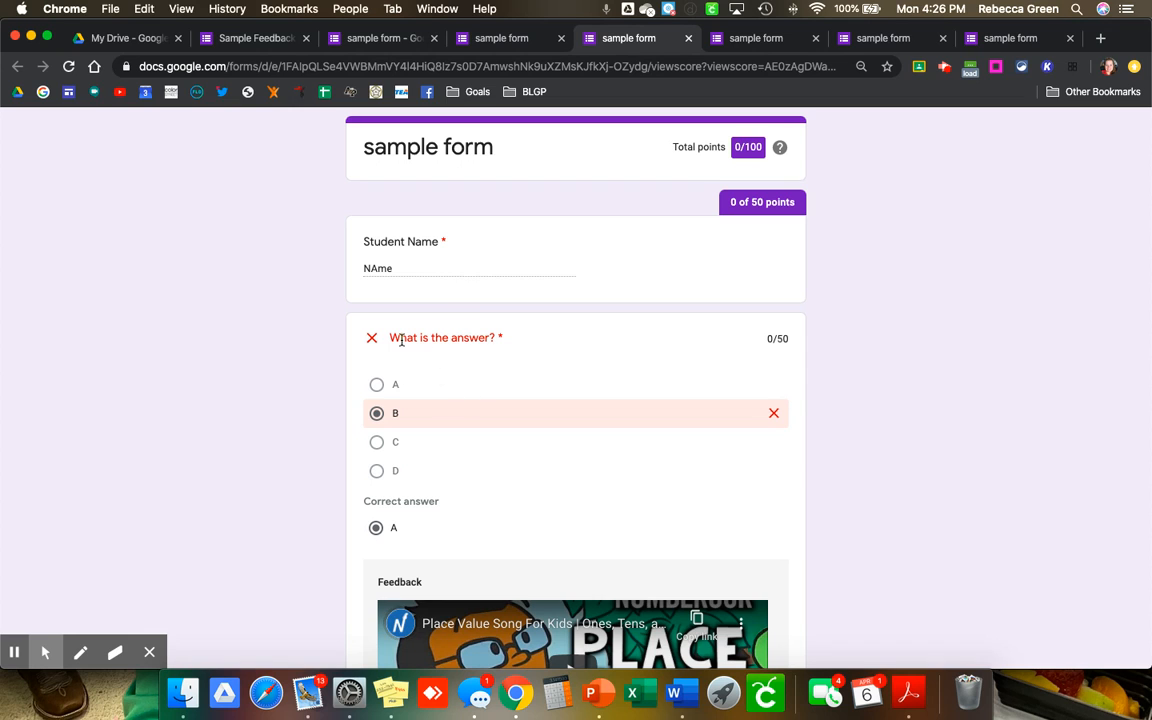
scroll(437, 358, "down", 2)
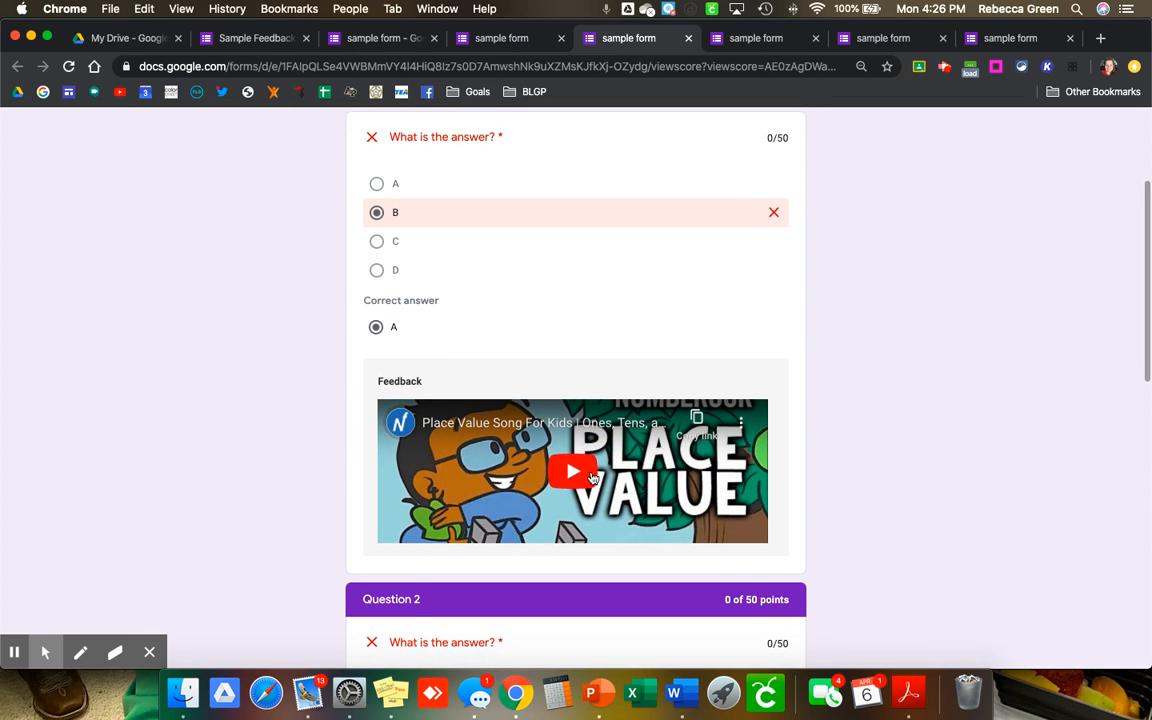
scroll(551, 458, "down", 5)
scroll(523, 445, "down", 7)
scroll(523, 445, "up", 1)
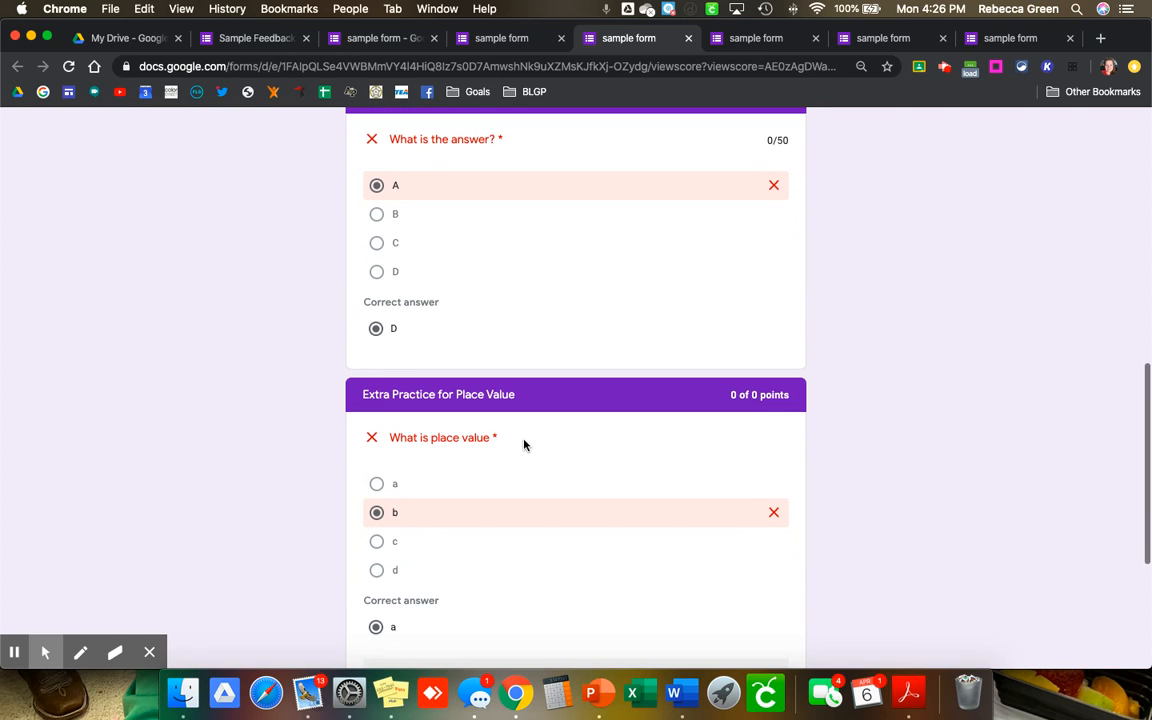
scroll(523, 445, "up", 5)
scroll(523, 445, "up", 5)
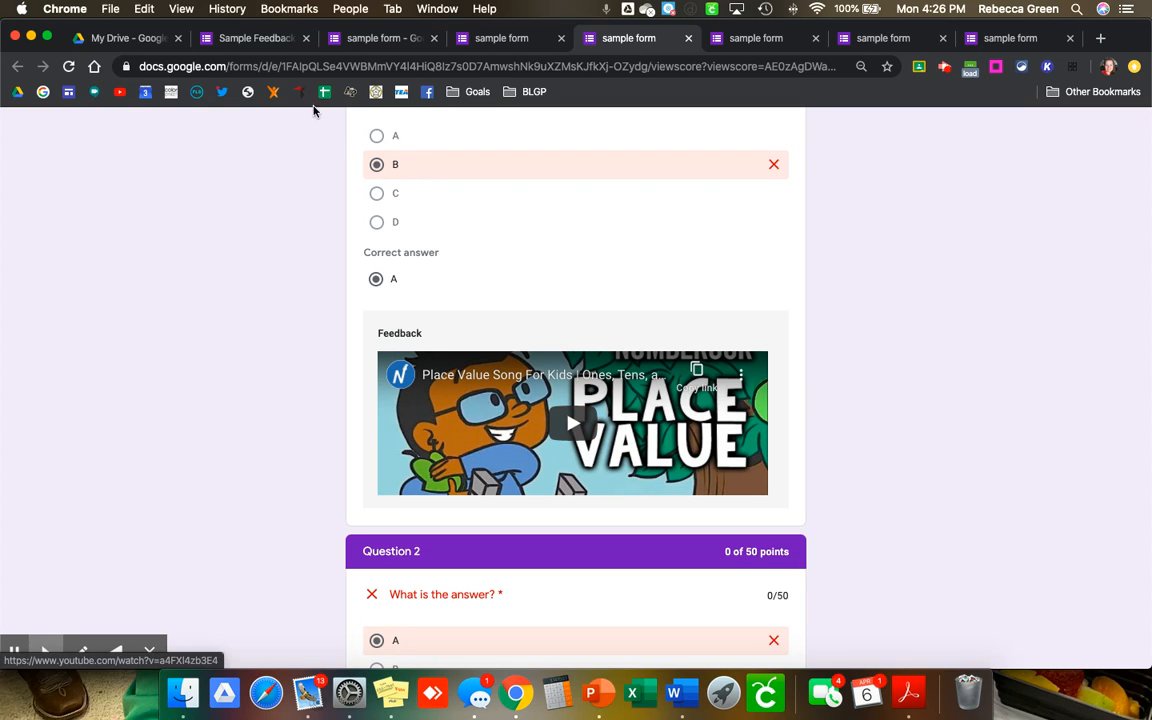
Step: Return to the "Sample Feedback and Spiral Quiz" editor, close the answer key of "What is 2+2?" and make that question required
left_click(279, 39)
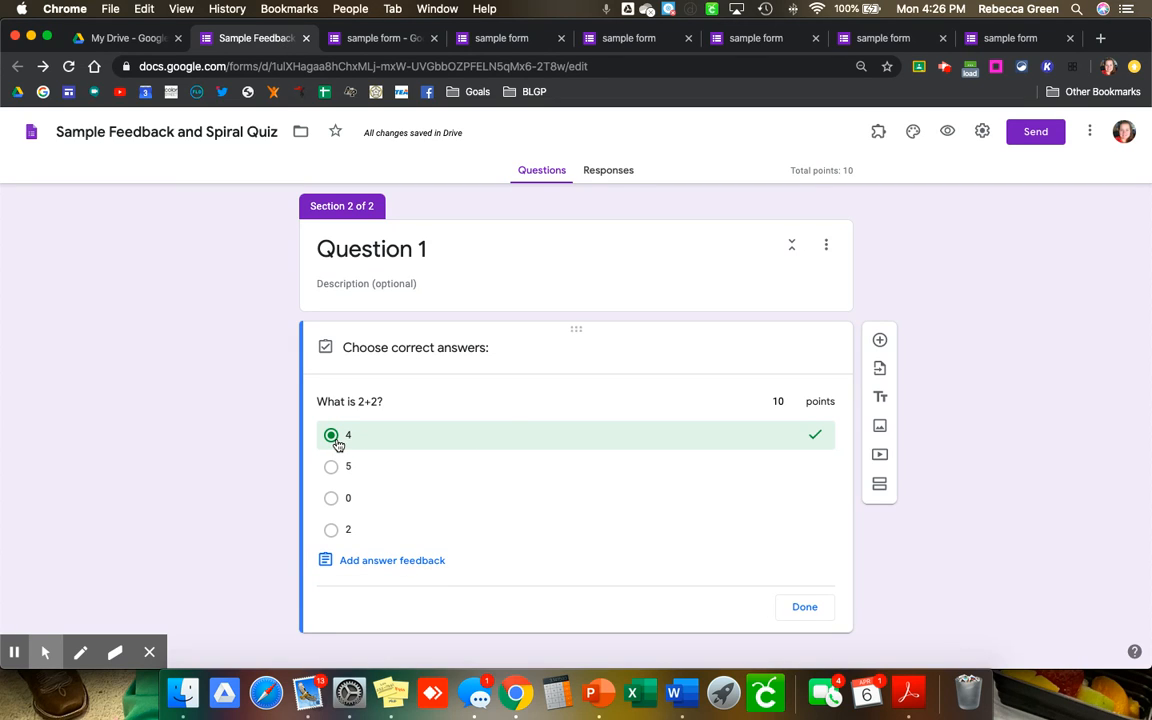
left_click(805, 605)
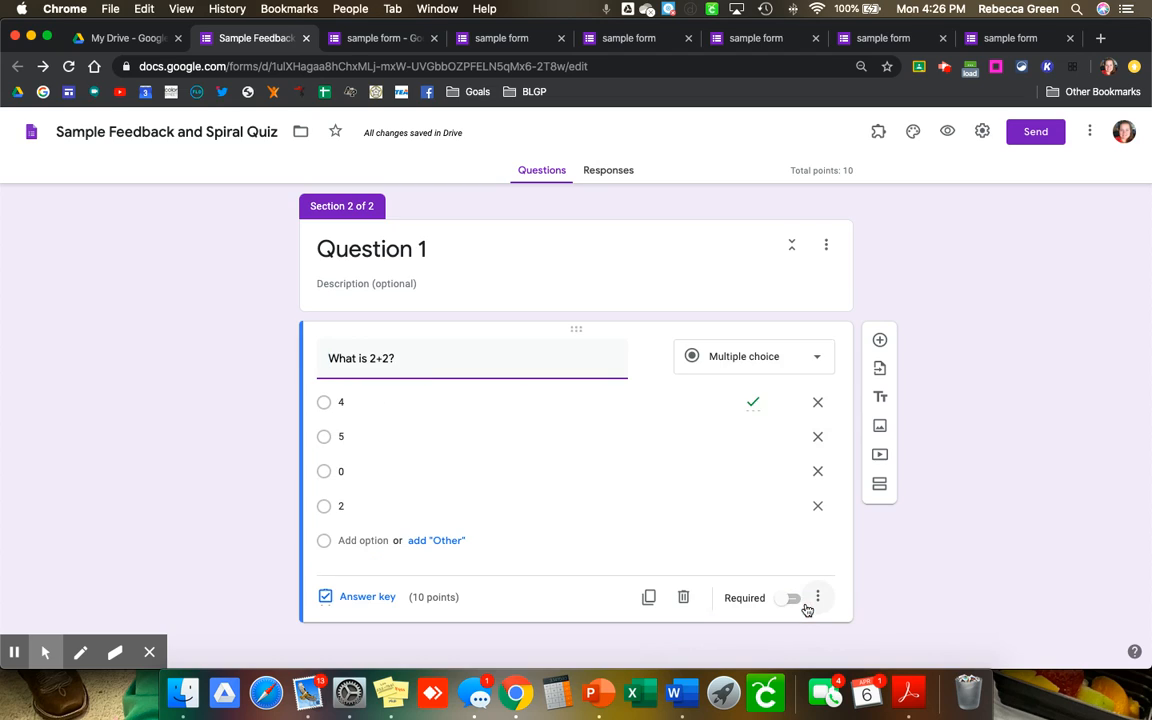
left_click(792, 598)
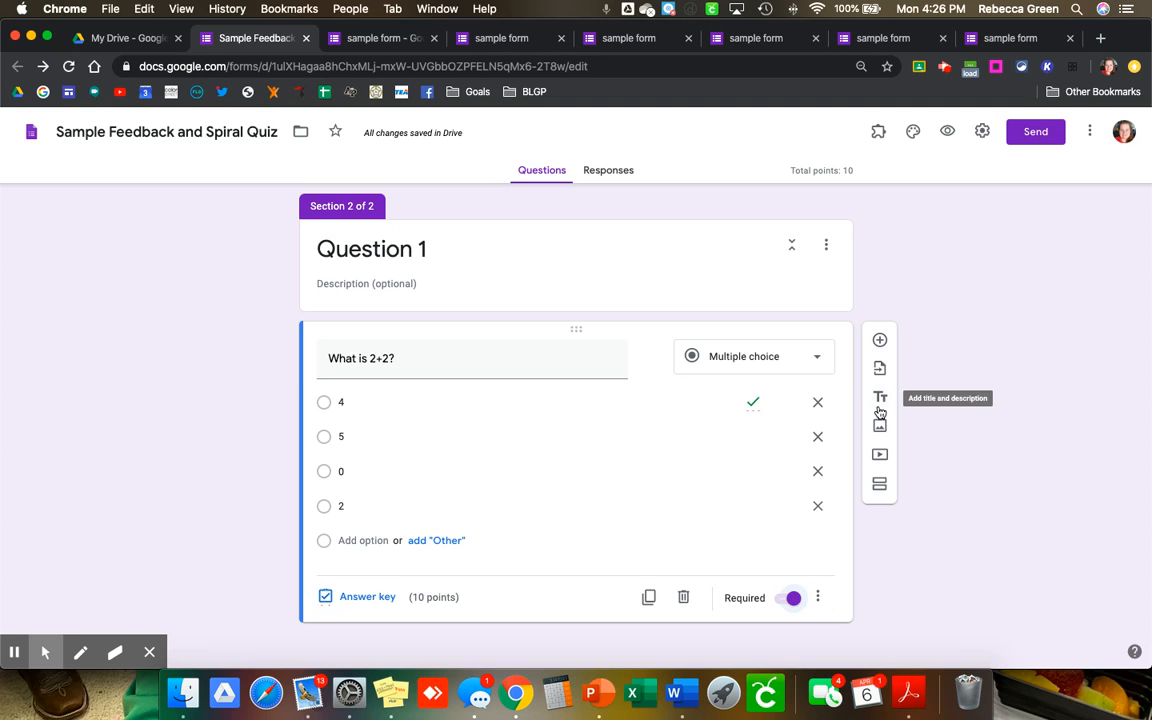
Step: Add a new section titled "Question 2" containing the multiple-choice question "What is 2-1?"
left_click(883, 495)
left_click(579, 560)
type("Question 2")
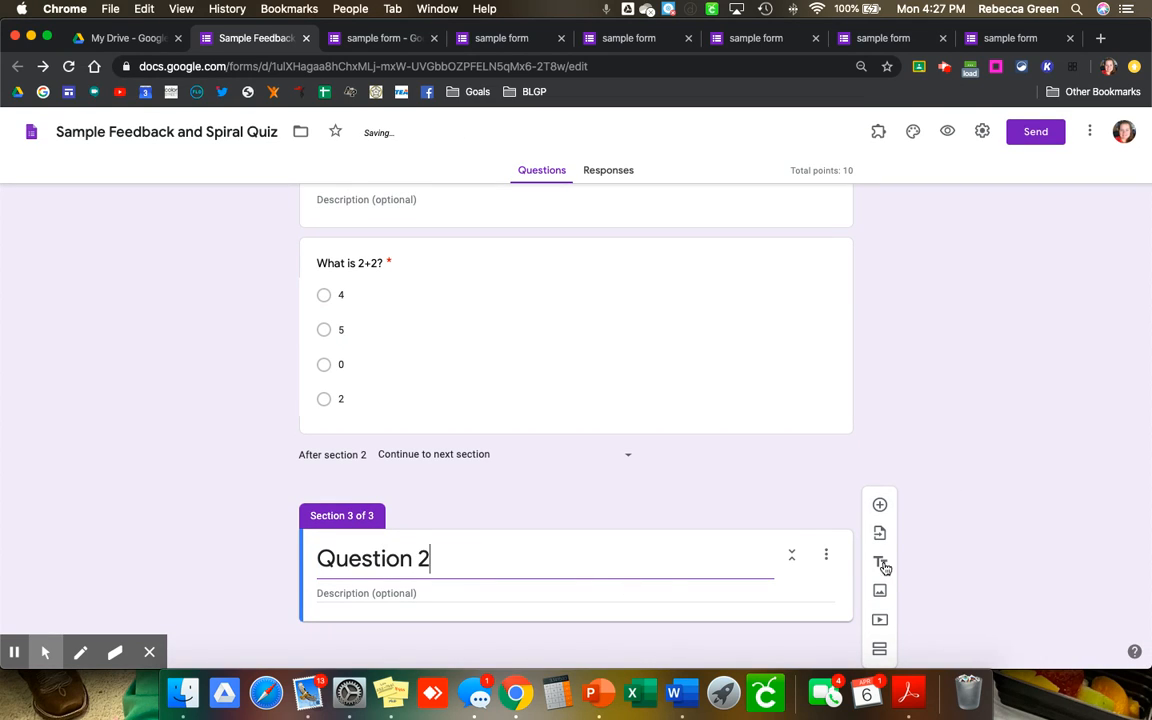
left_click(880, 504)
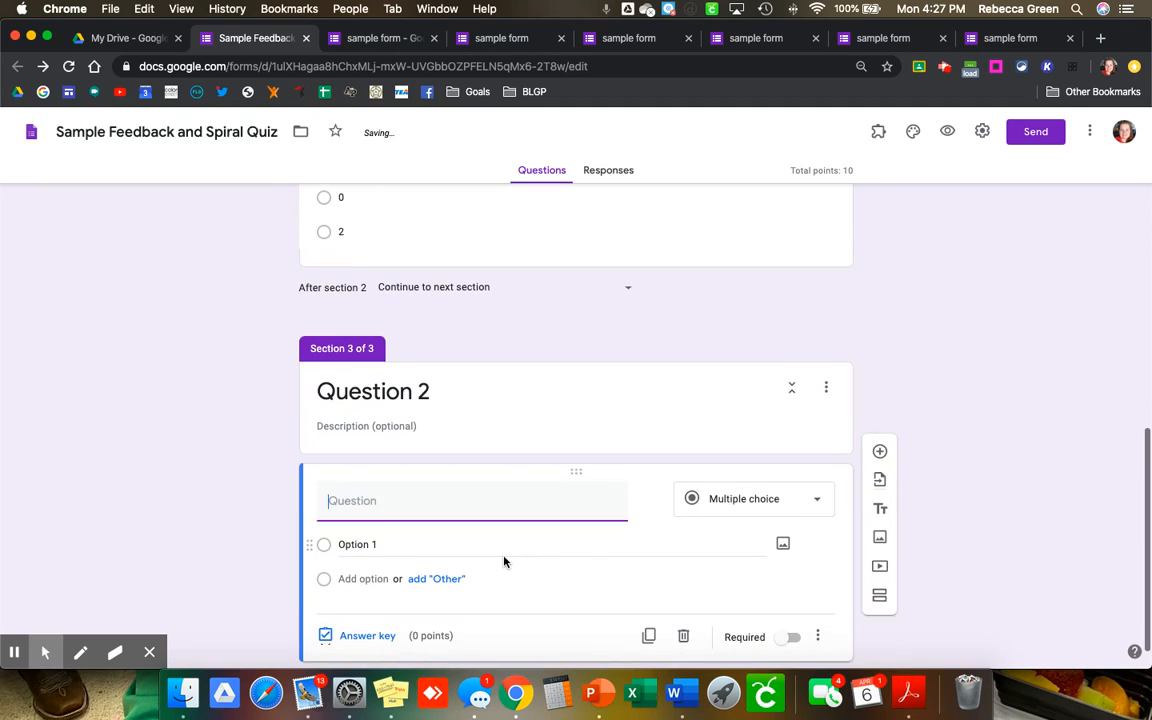
type("What is")
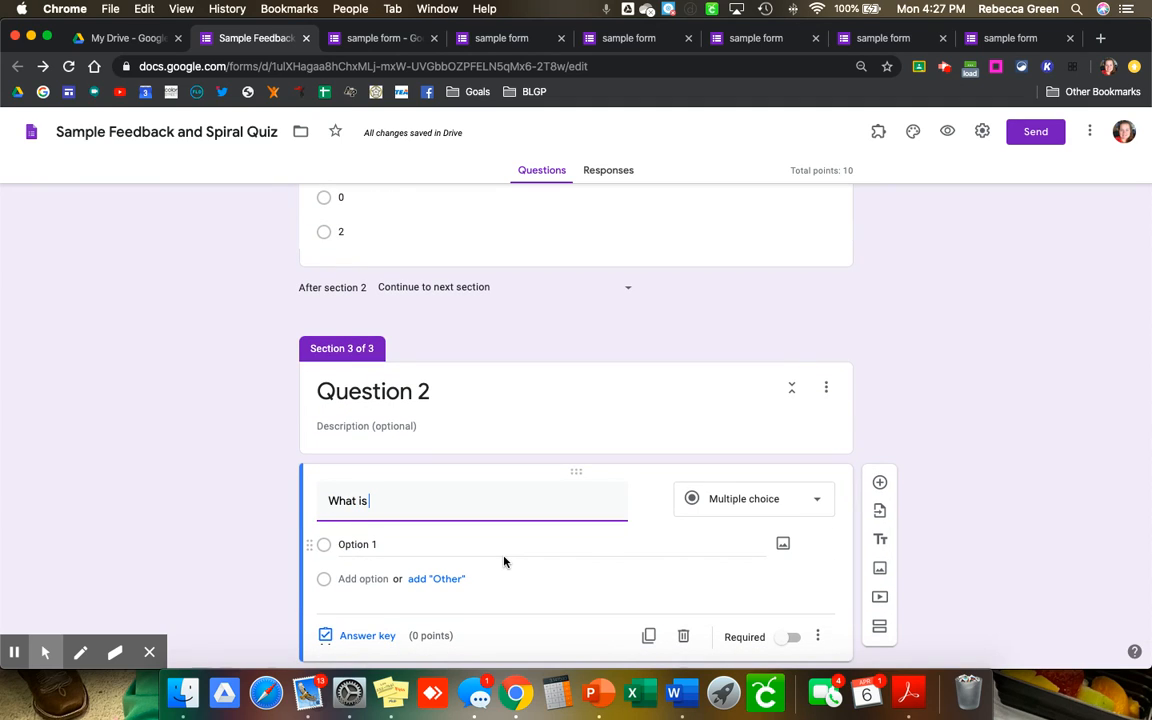
type(" 2-1?")
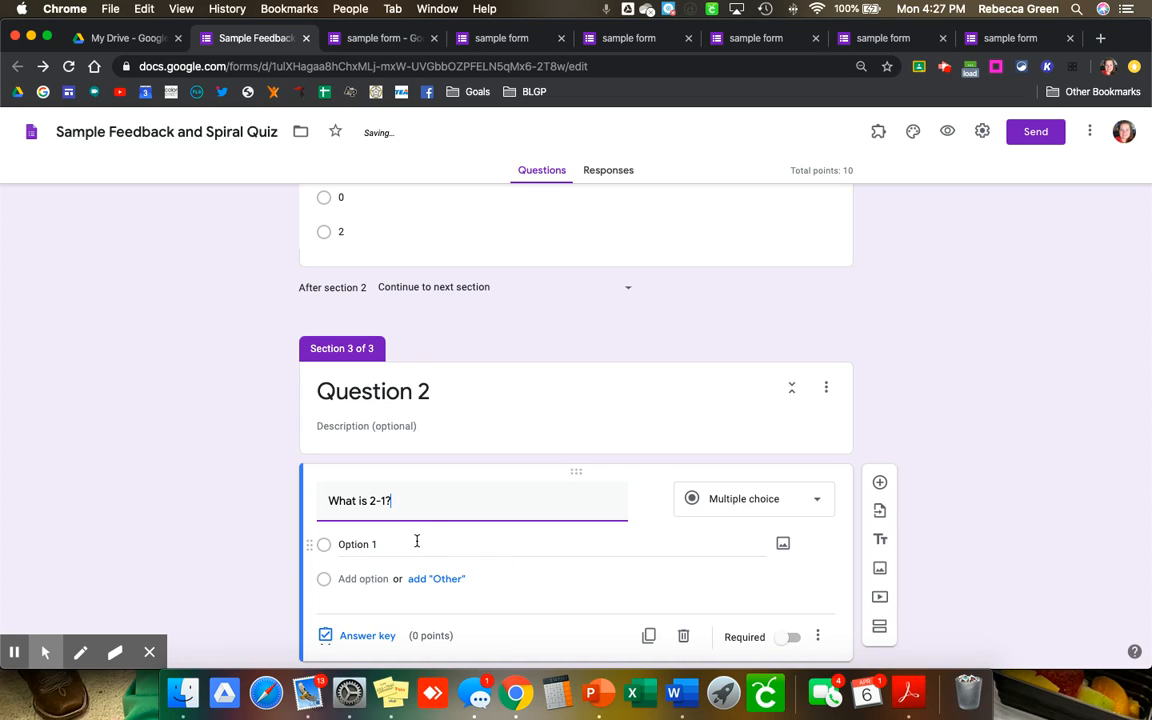
Step: Enter the answer options 2, 3, 1 and 0 for "What is 2-1?" and make the question required
left_click(417, 541)
type("2")
key("Return")
type("1")
key("BackSpace")
type("3")
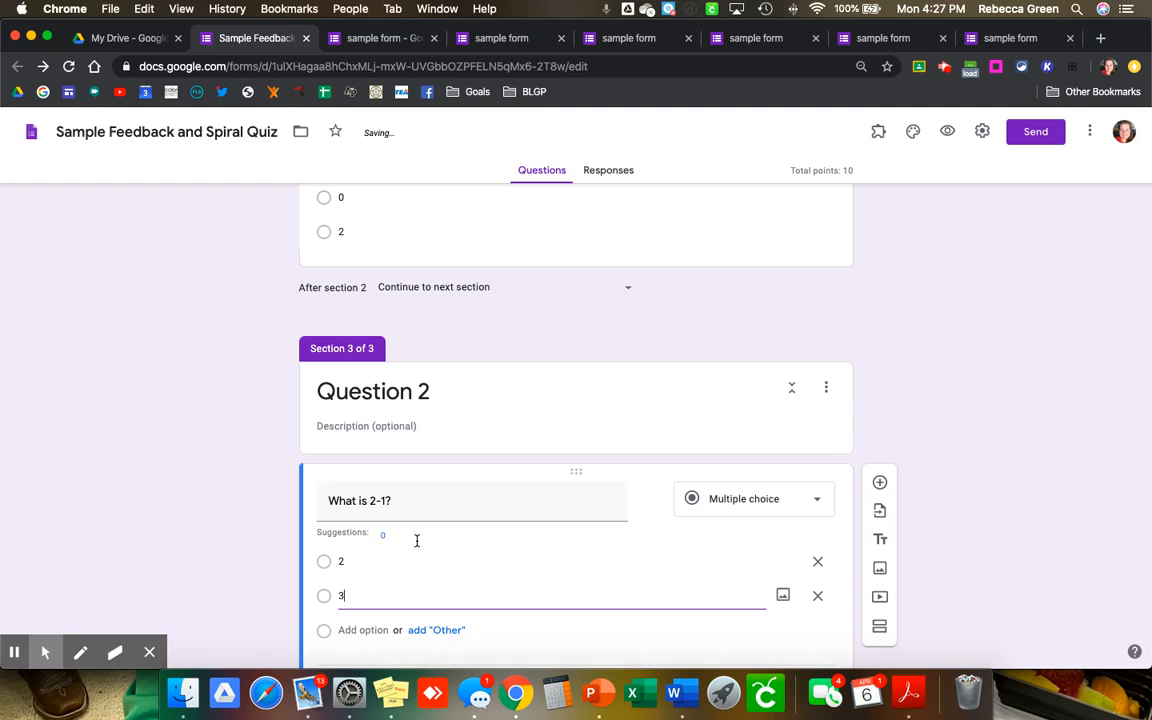
key("Return")
type("0")
key("BackSpace")
type("1")
key("Return")
type("0")
scroll(417, 541, "down", 2)
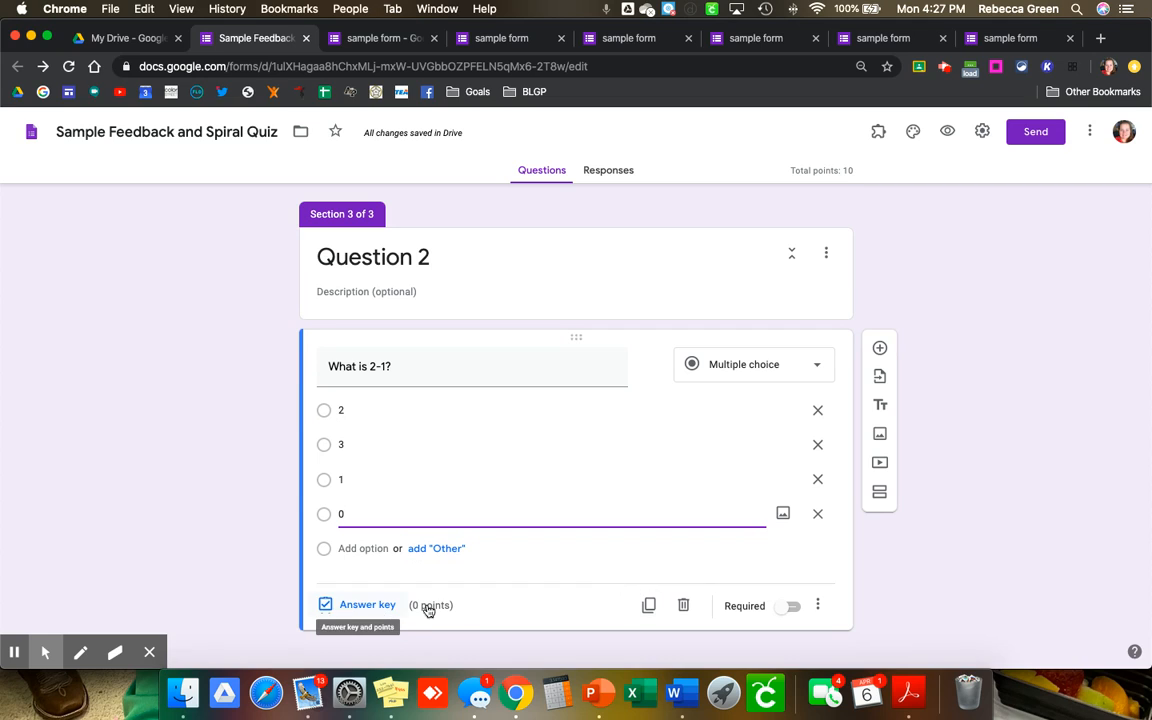
left_click(786, 613)
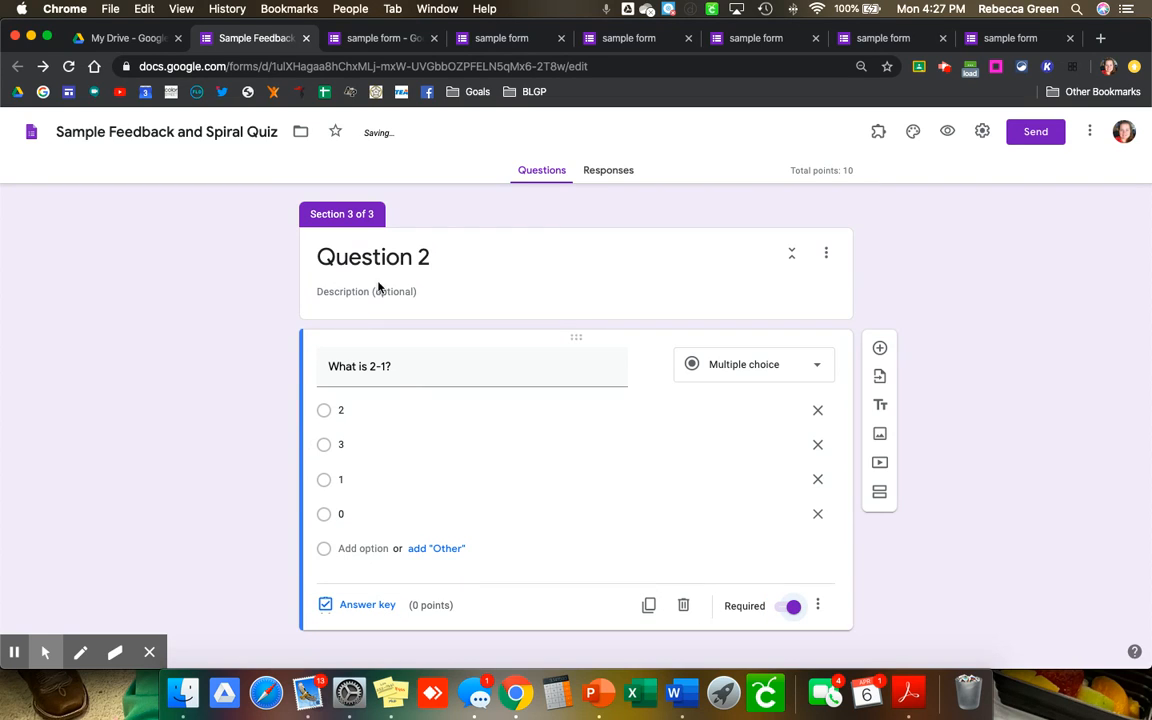
Step: Mark 1 as the correct answer to "What is 2-1?" and assign the question 10 points in its answer key
left_click(360, 606)
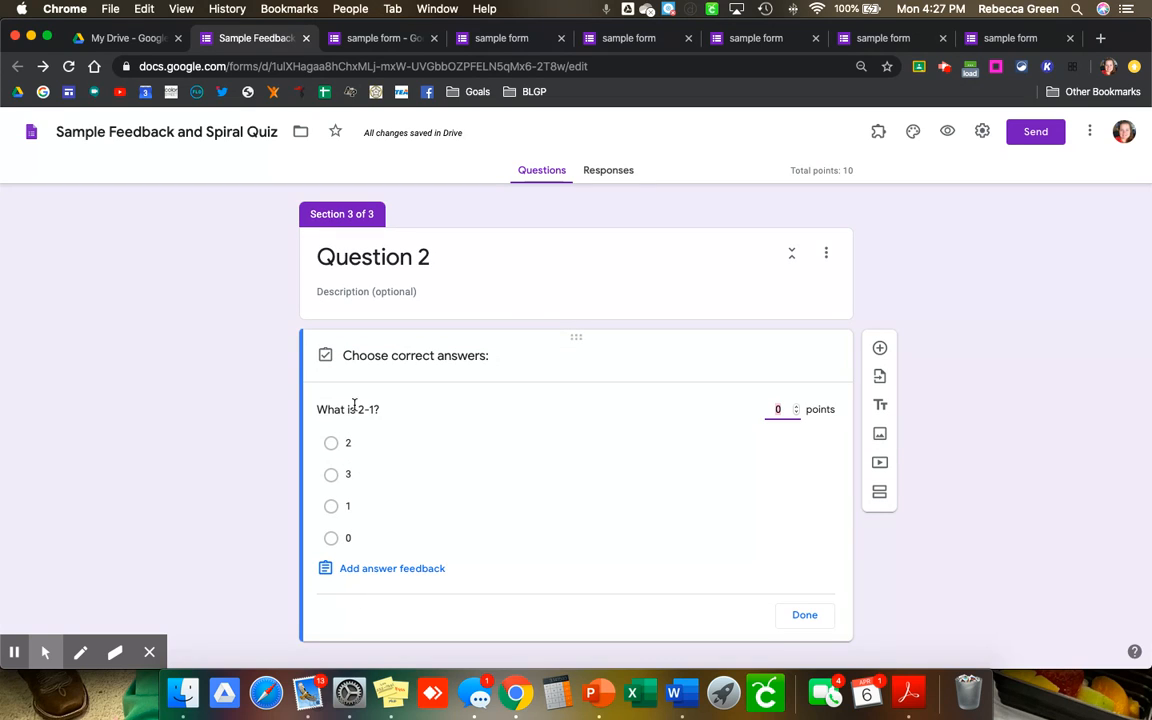
left_click(335, 508)
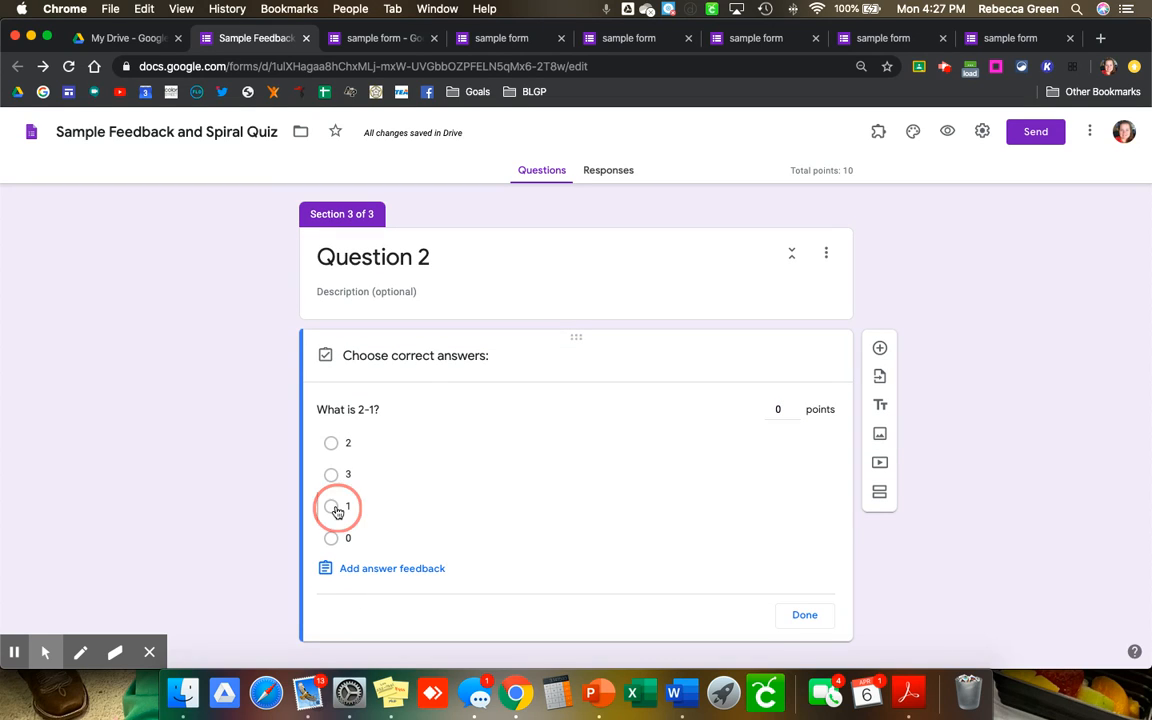
left_click(776, 404)
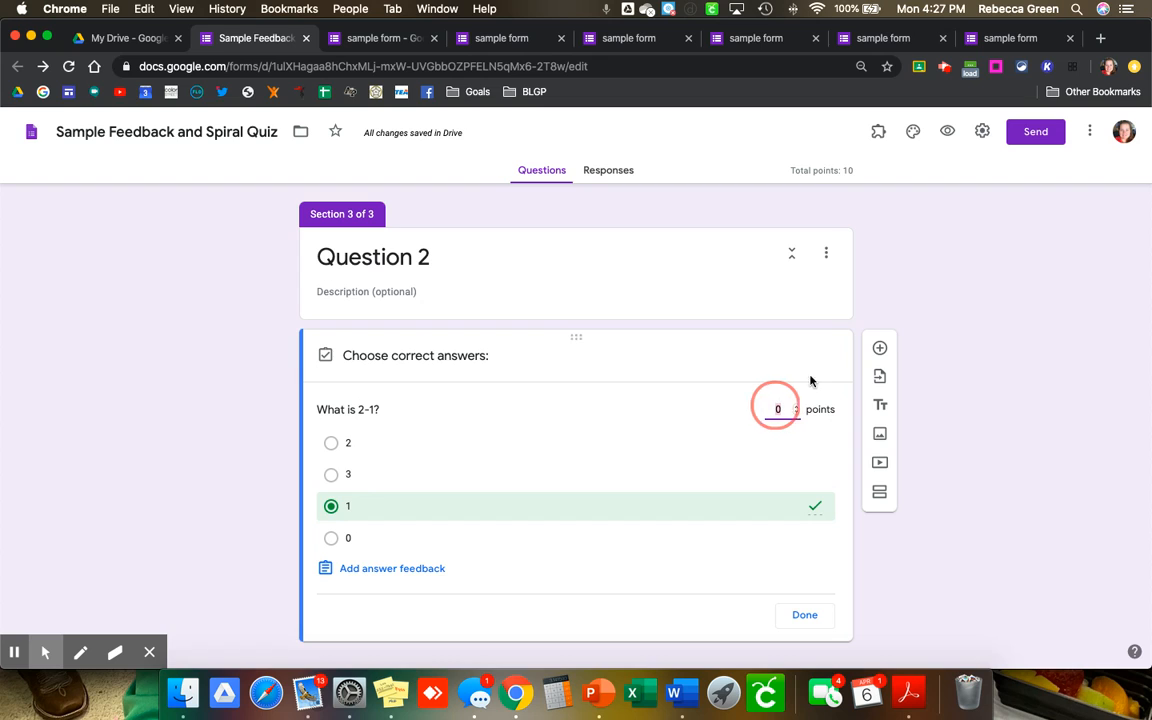
type("10")
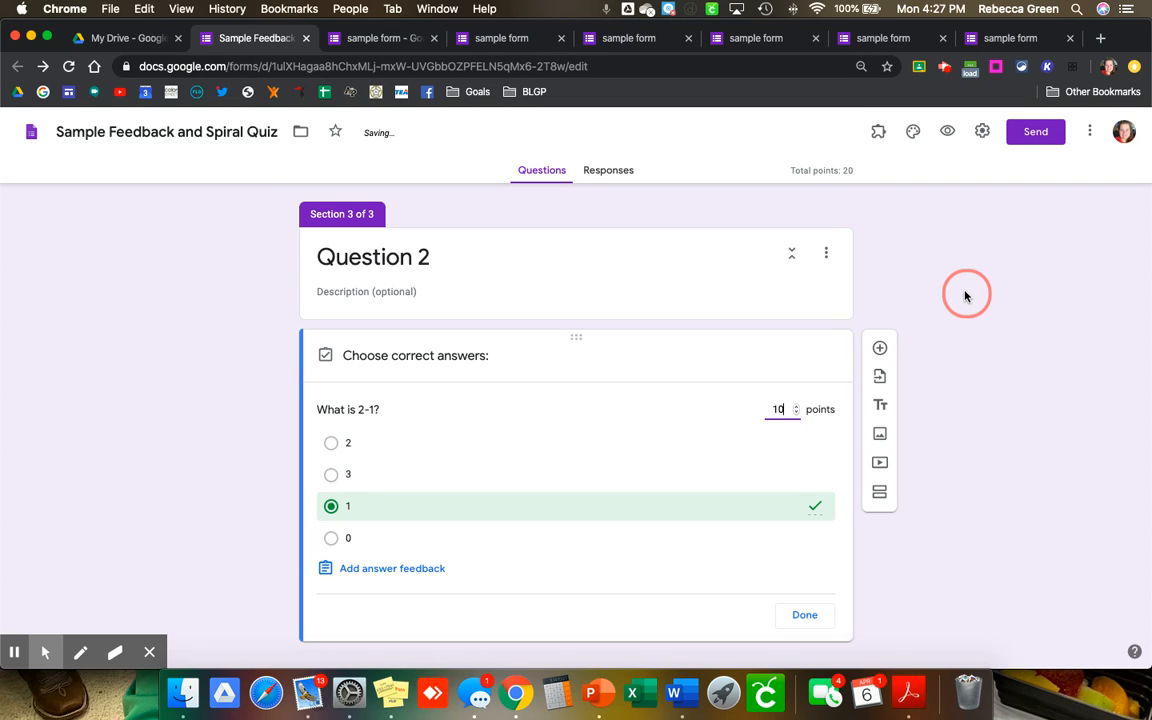
left_click(806, 612)
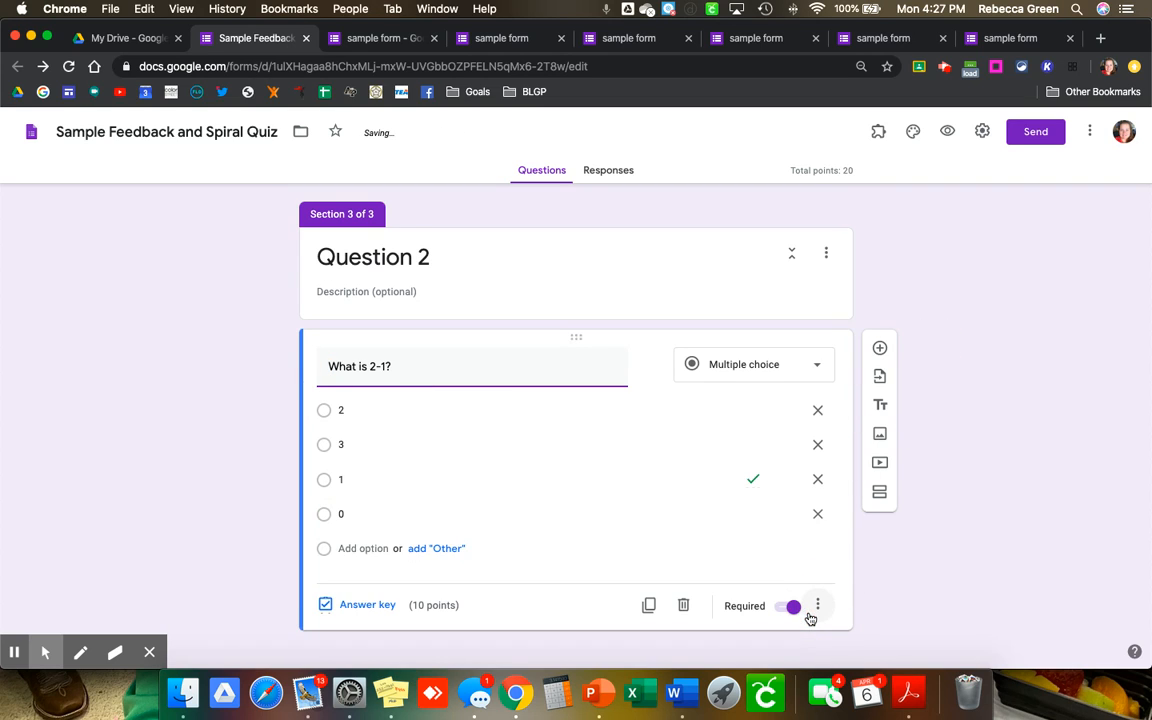
Step: Add a section after Question 2 and title it "If question 1 was wrong..."
scroll(809, 618, "up", 5)
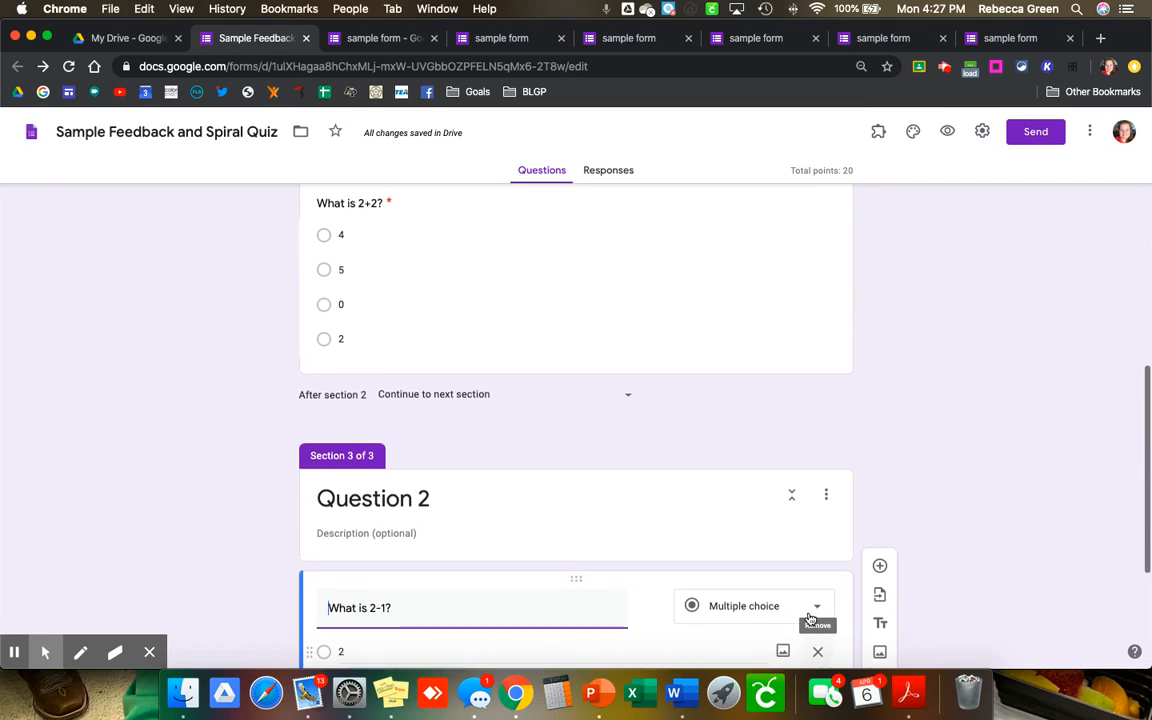
scroll(809, 618, "down", 5)
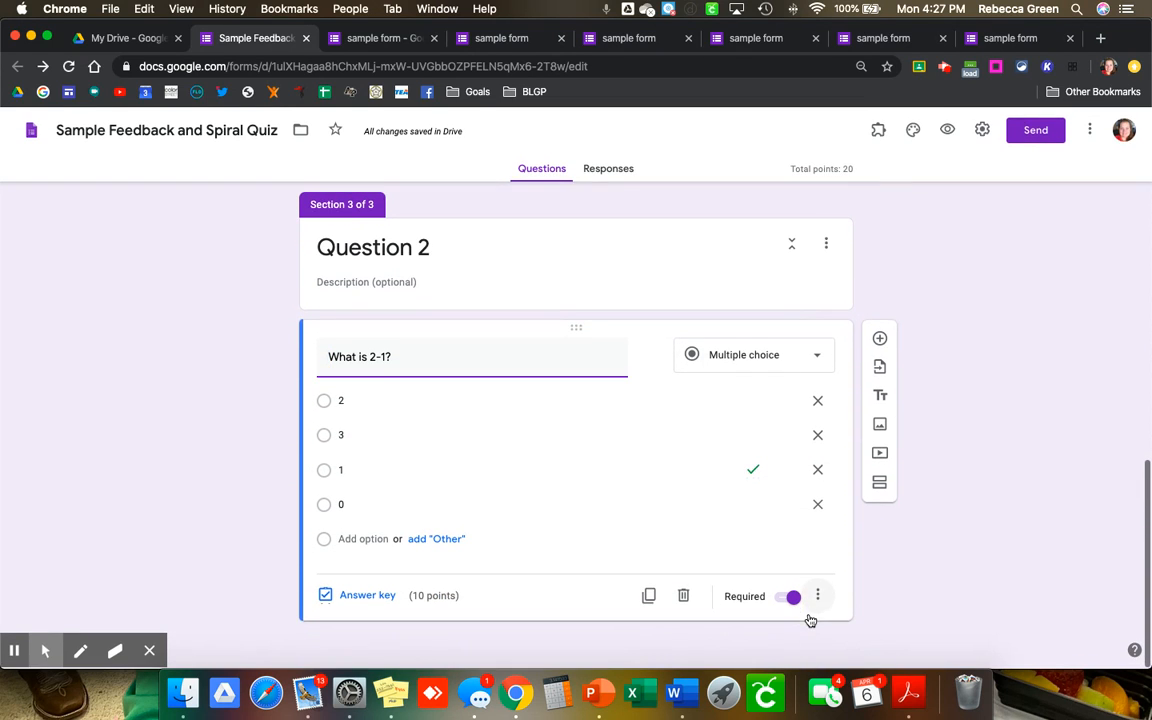
left_click(880, 485)
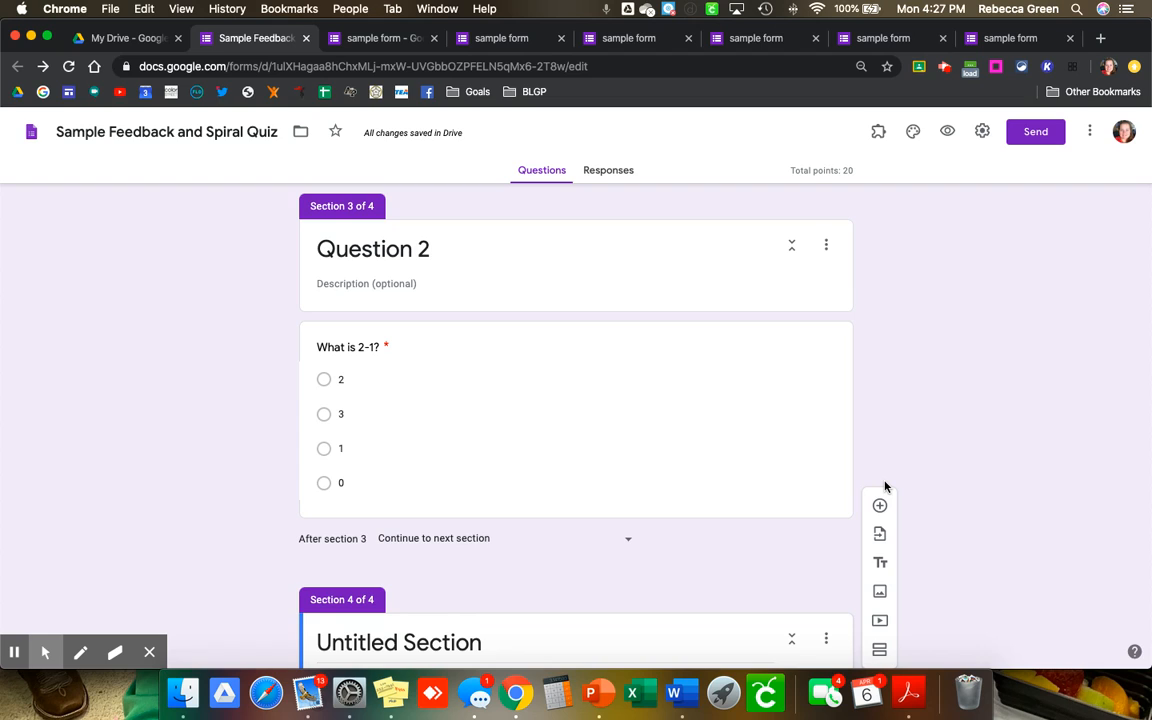
scroll(884, 486, "down", 2)
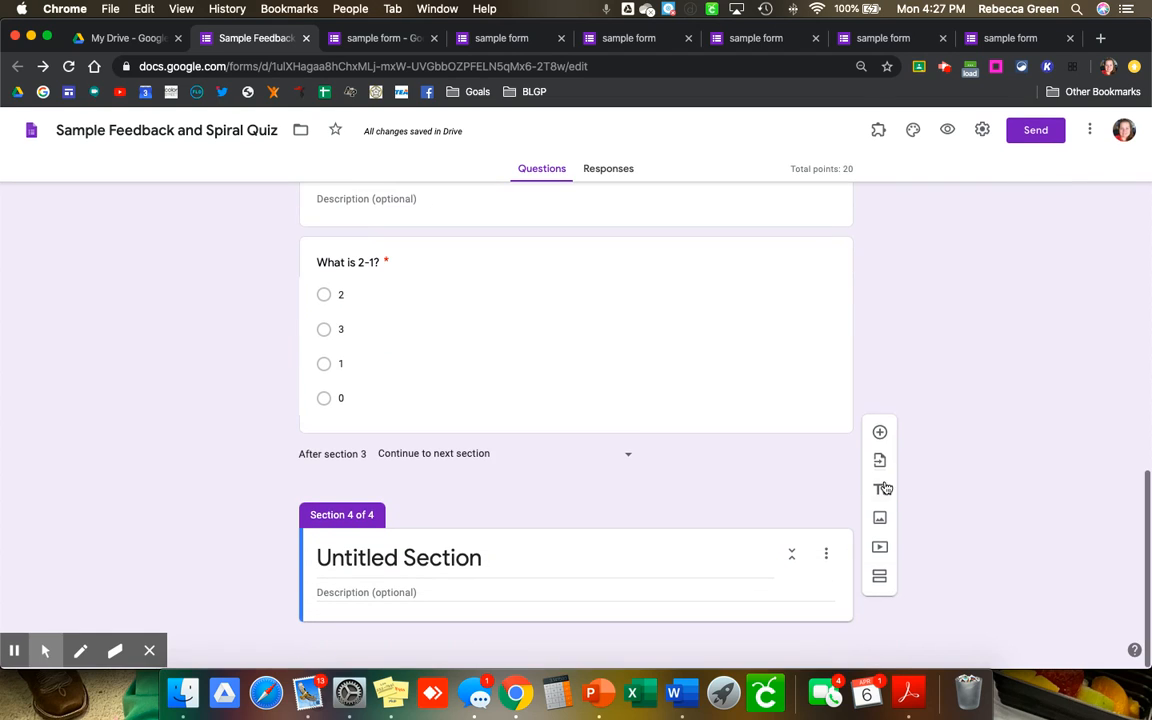
left_click(563, 568)
type("IF")
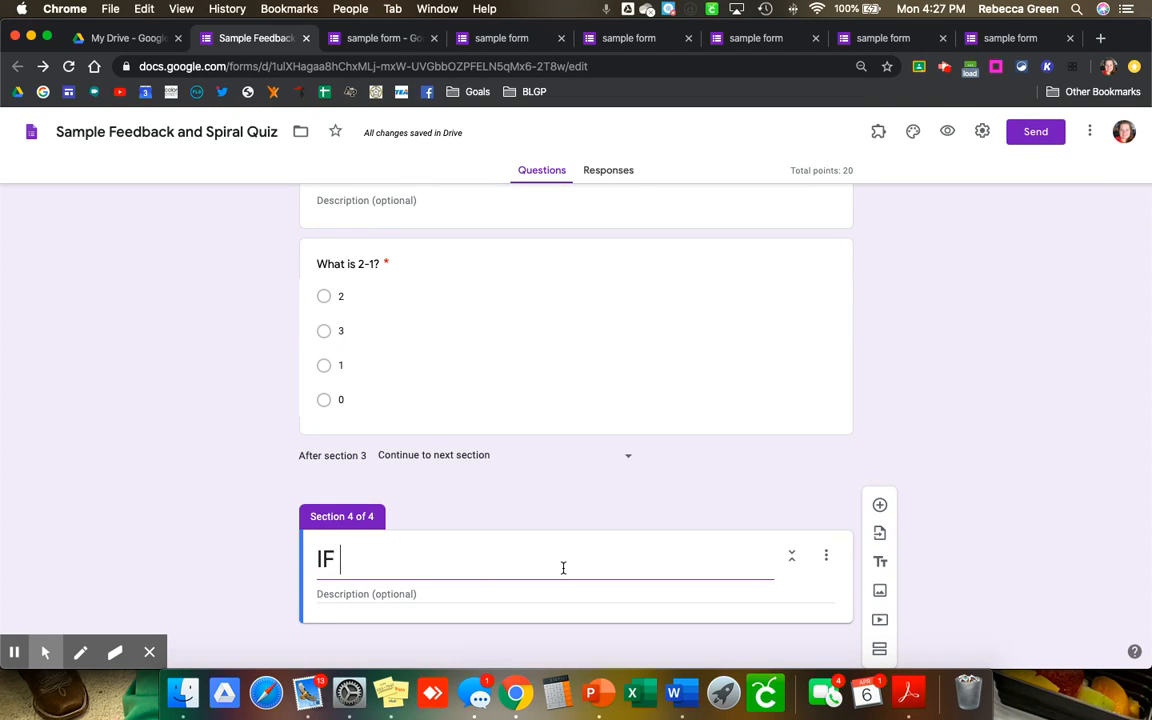
key("BackSpace")
type("f question 1 w")
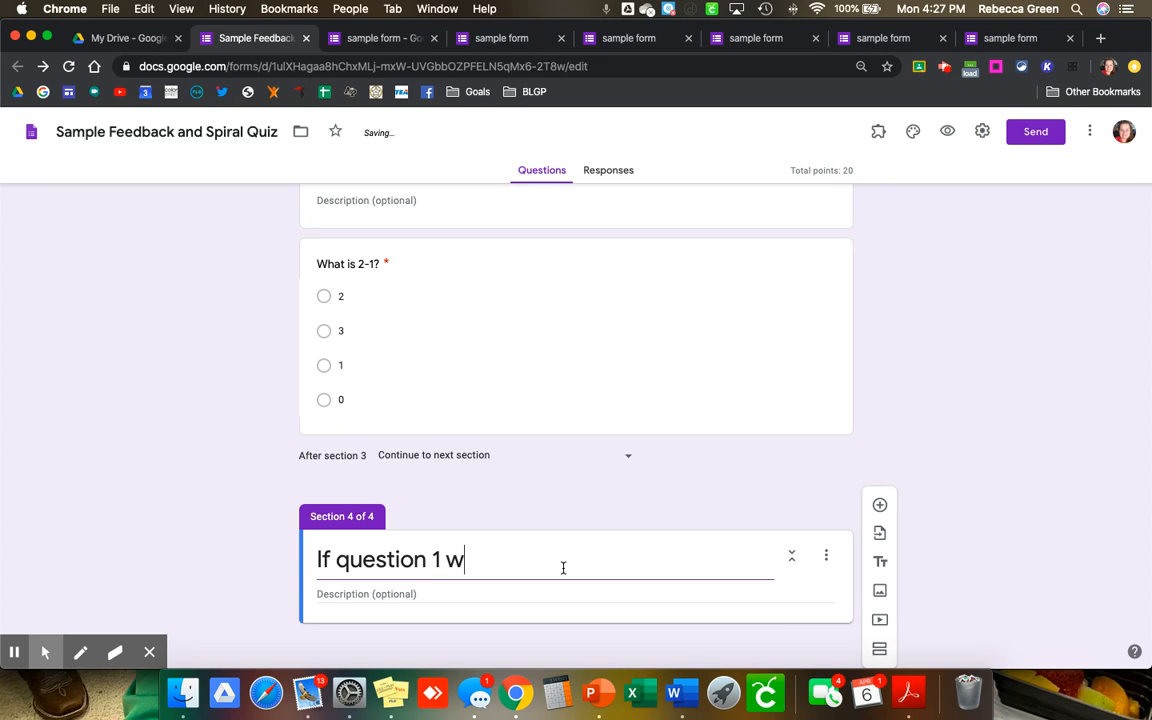
key("BackSpace")
type("was wrong...")
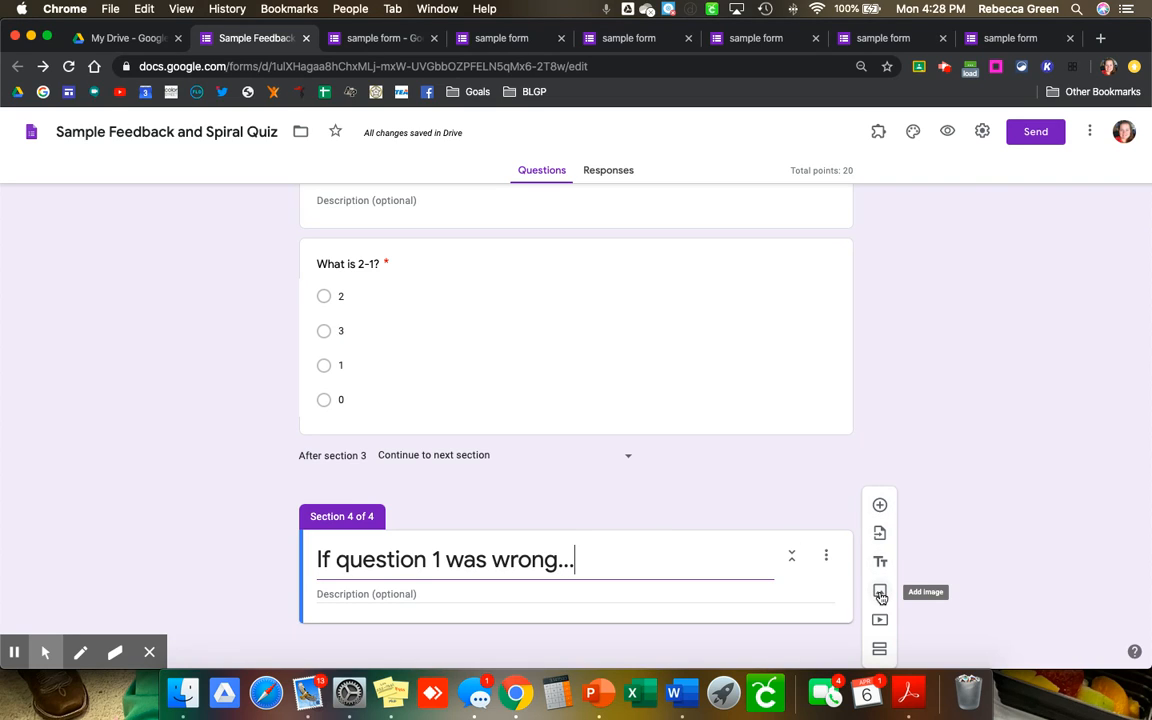
Step: Search YouTube for "addition" and insert the "Math, Addition" video into the "If question 1 was wrong..." section
left_click(882, 622)
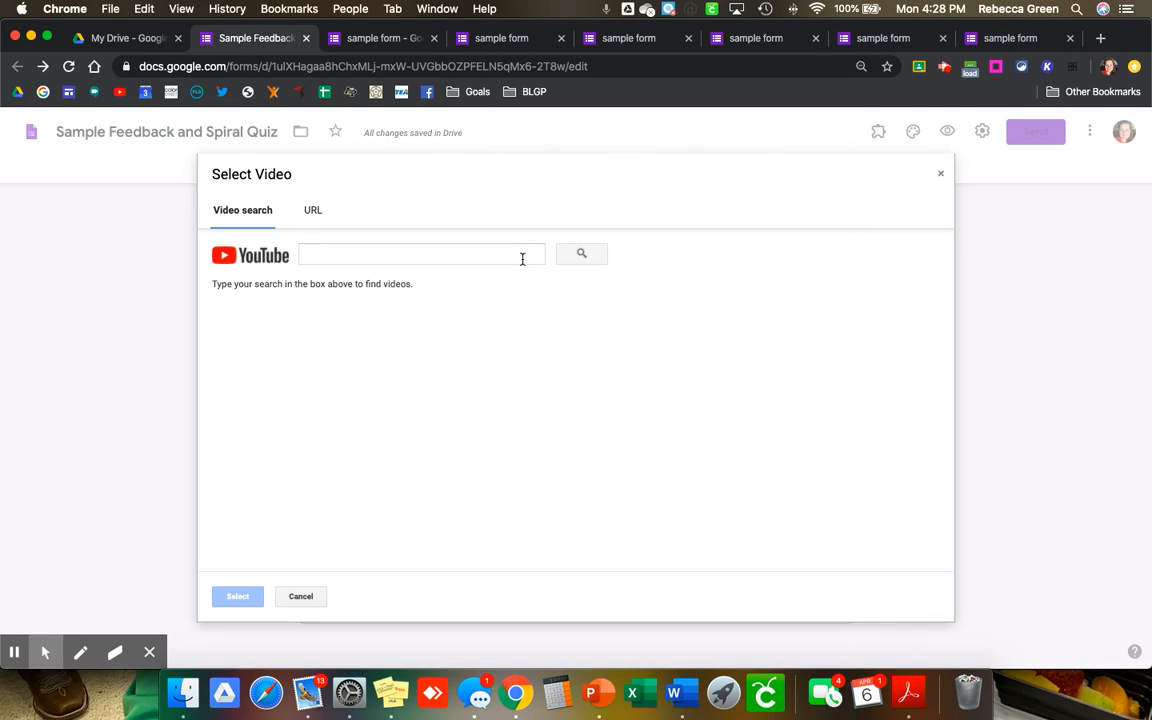
left_click(521, 258)
type("addition")
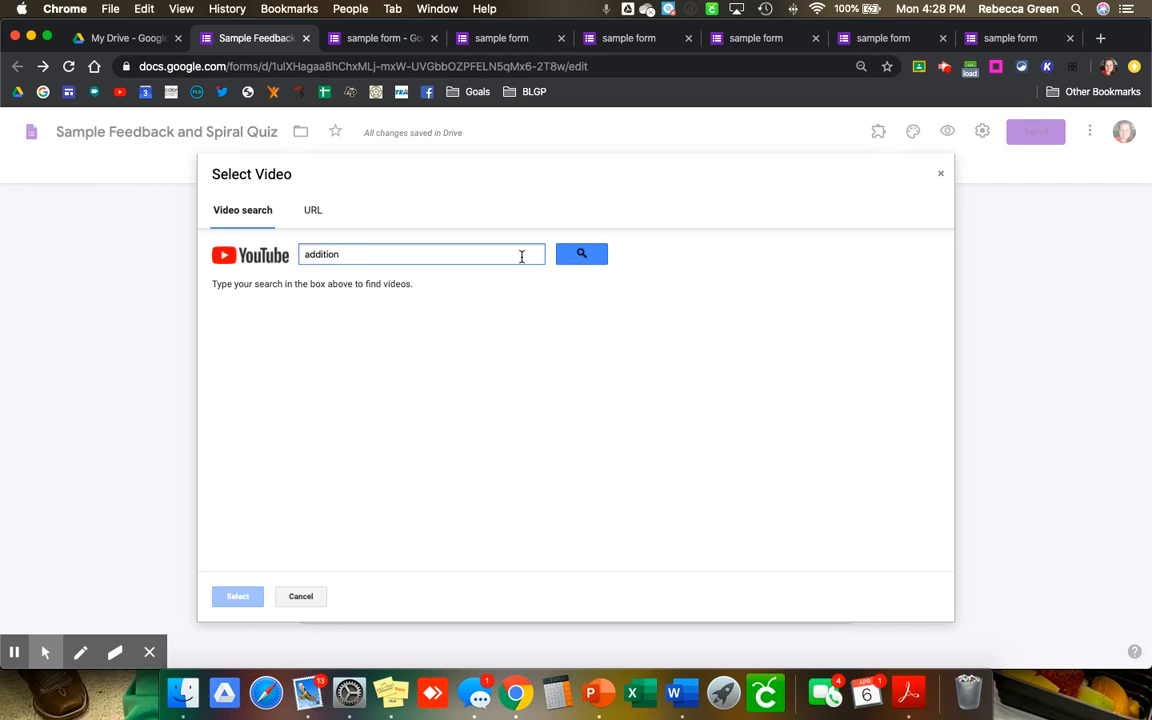
left_click(585, 254)
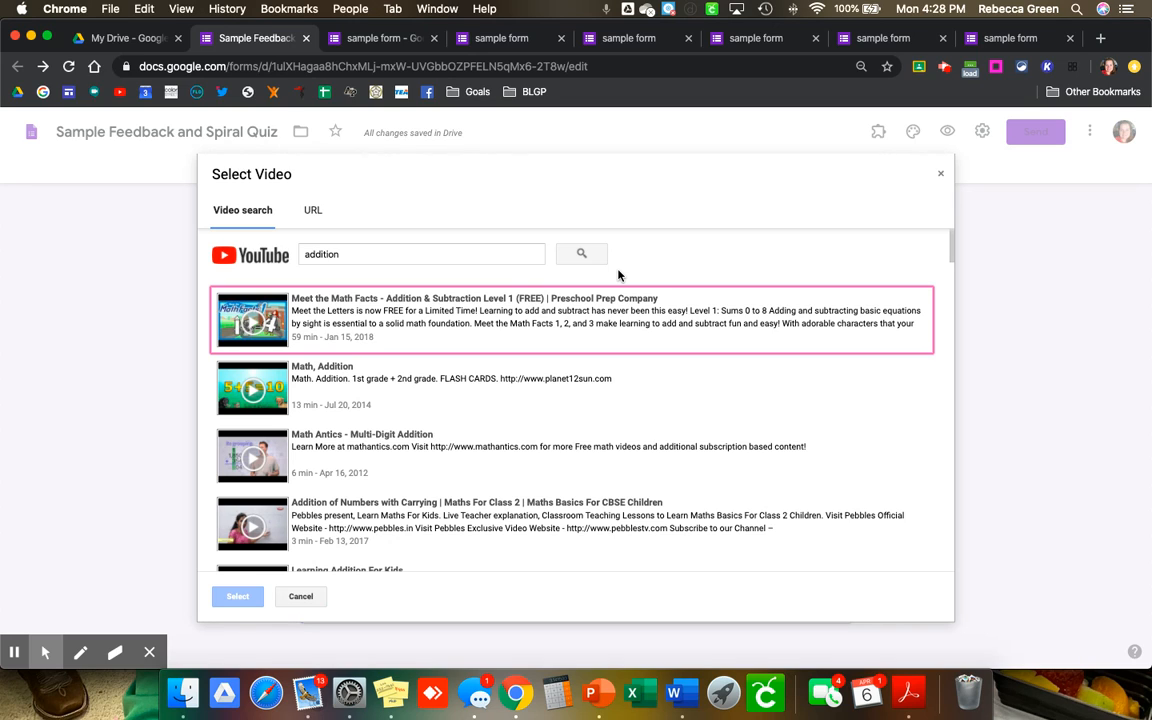
left_click(430, 381)
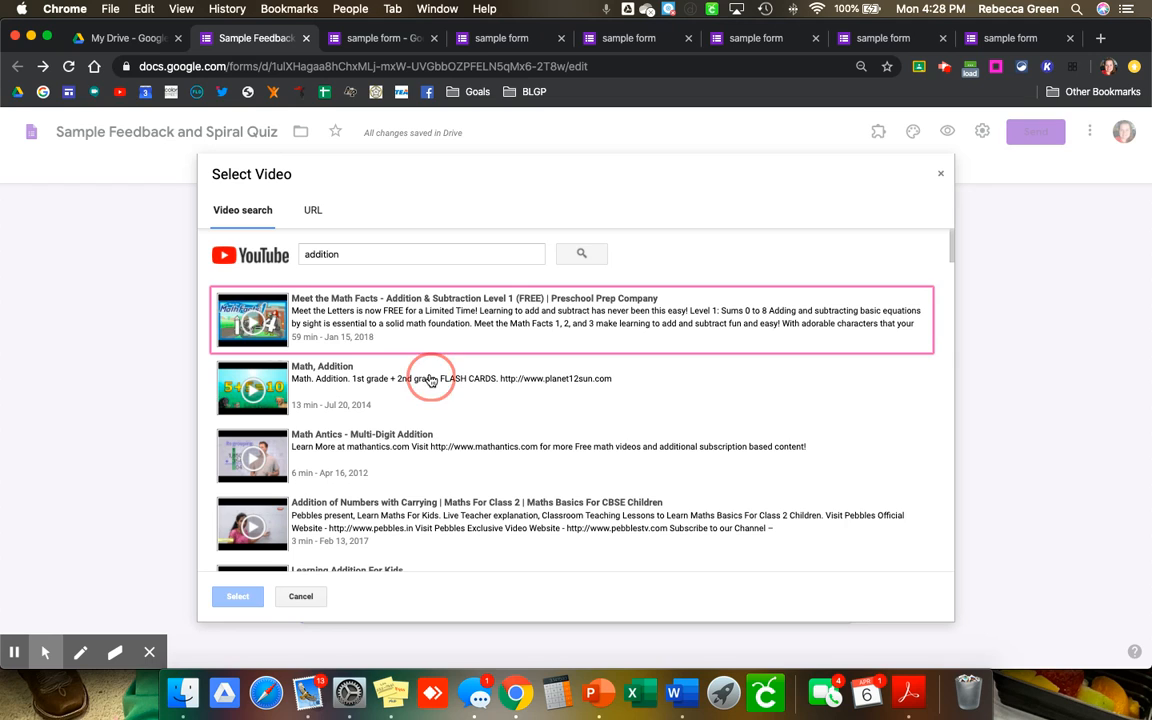
left_click(237, 597)
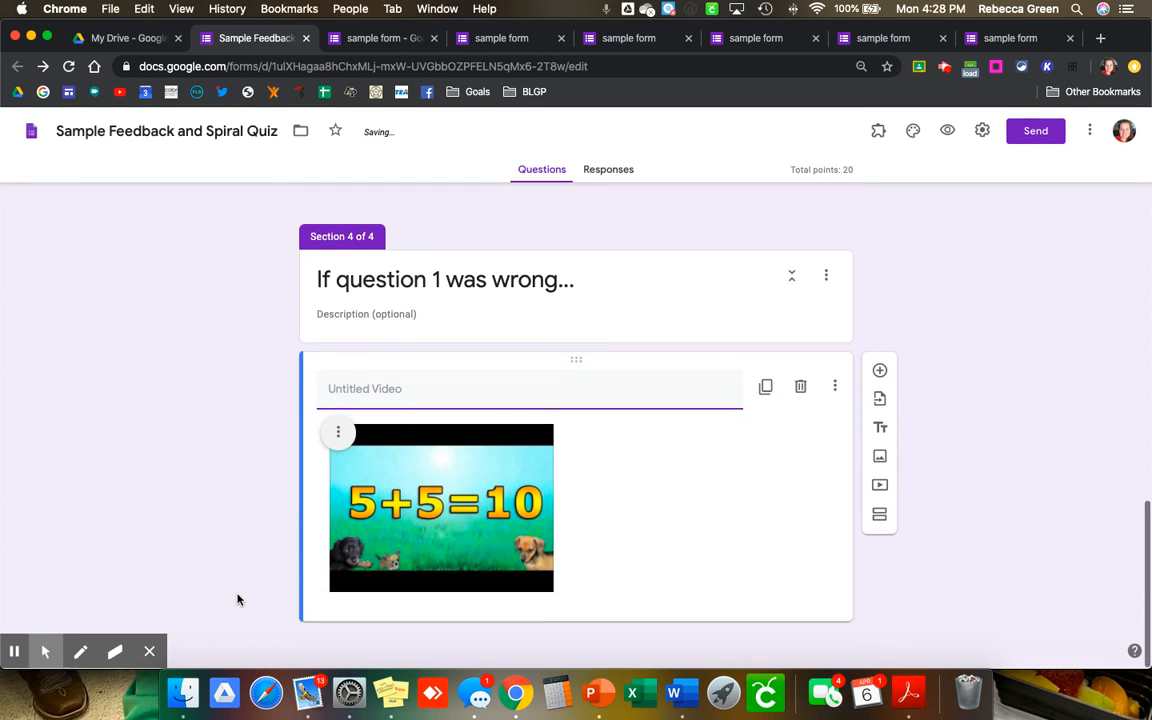
Step: Center-align the inserted video and title it "Watch this video and answer the questions below."
left_click(340, 435)
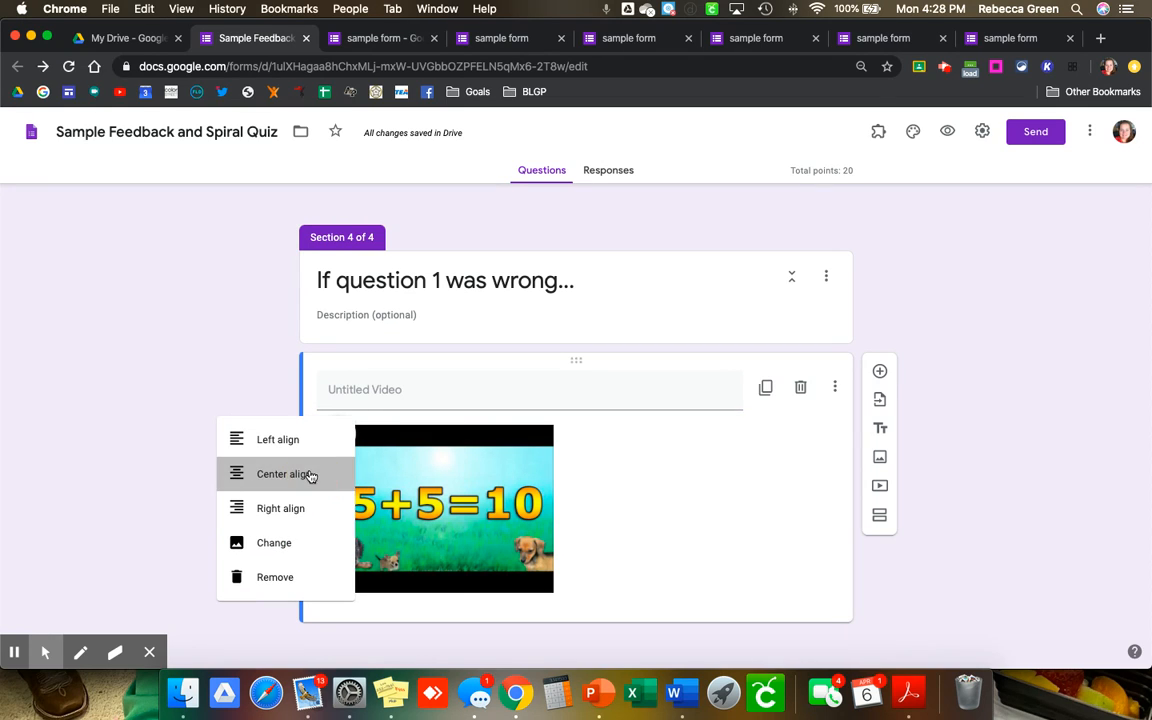
left_click(309, 476)
left_click(377, 397)
type("Watch this vi")
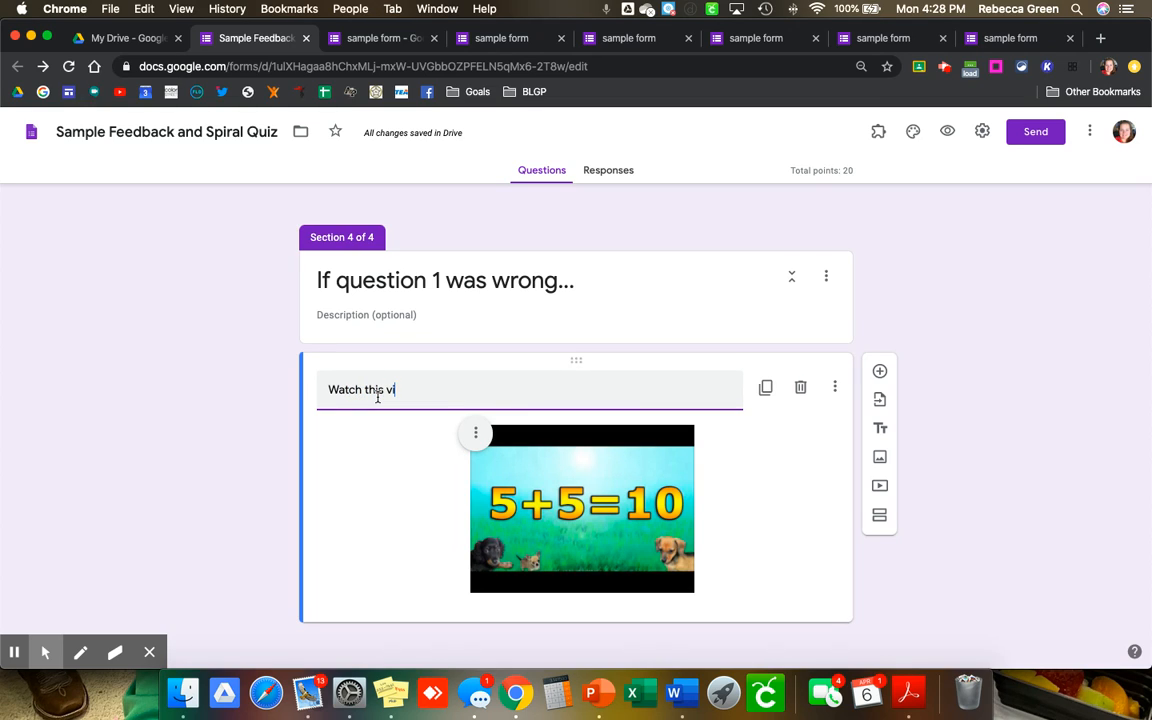
type("deo and answer the questions below.")
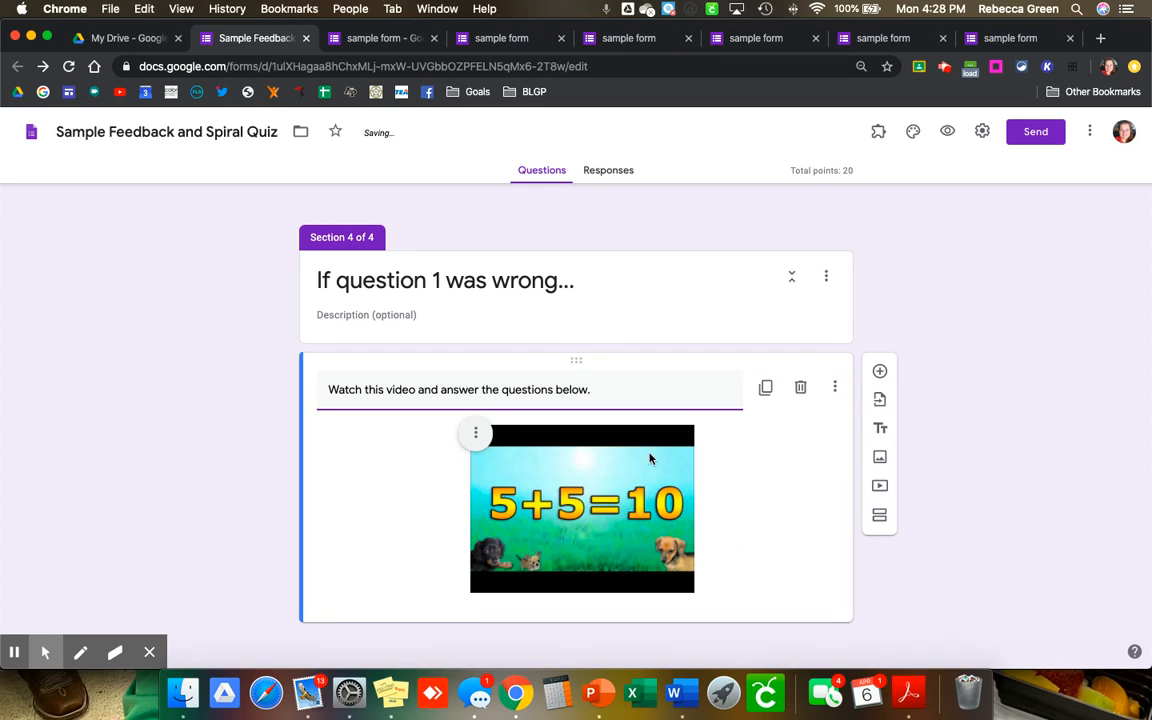
Step: Add a multiple-choice question below the video in the "If question 1 was wrong..." section and title it "Spiral Question 1:"
left_click(881, 373)
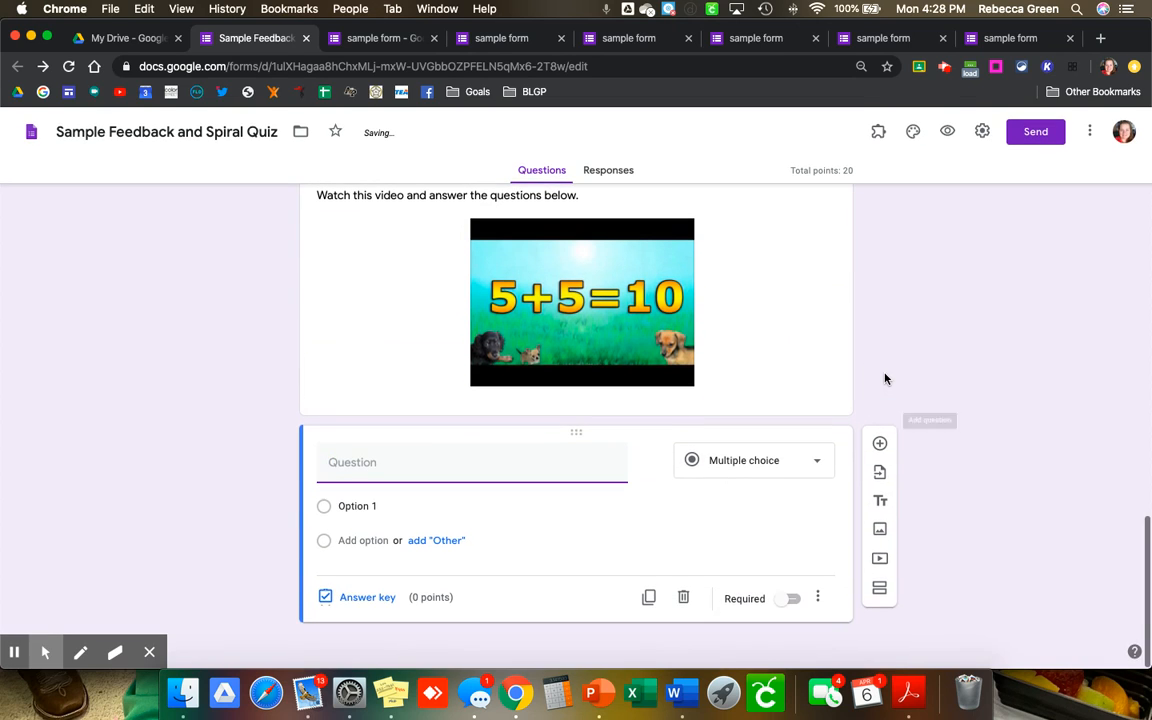
type("Sprial Quest")
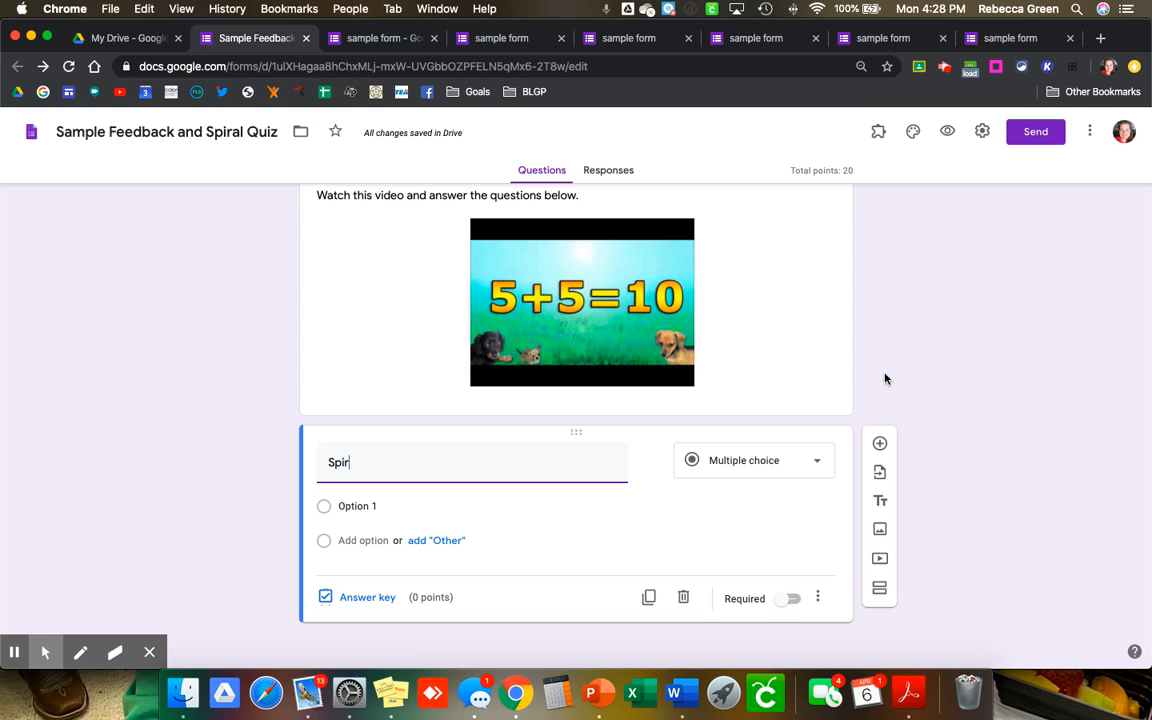
type("ion1")
type(" 1")
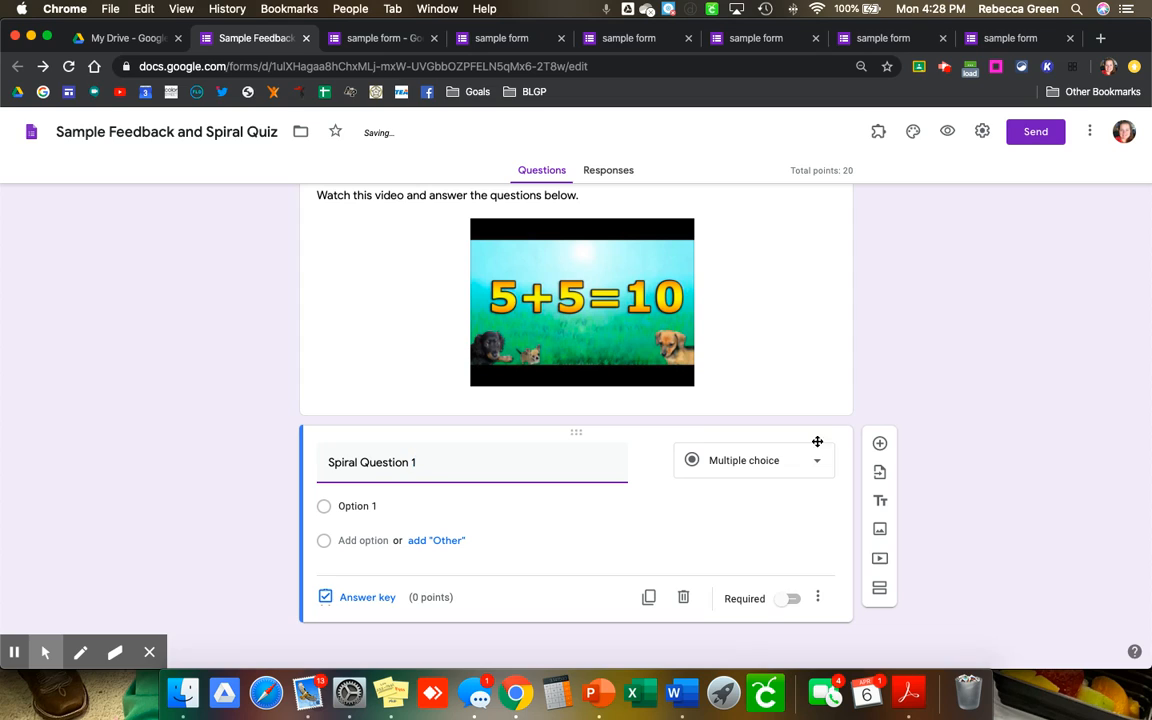
type(":")
Step: Replace the new question's title with "What is 3+2?"
key("BackSpace")
key("BackSpace")
key("BackSpace")
key("BackSpace")
key("BackSpace")
key("BackSpace")
key("BackSpace")
key("BackSpace")
key("BackSpace")
key("BackSpace")
key("BackSpace")
key("BackSpace")
key("BackSpace")
key("BackSpace")
key("BackSpace")
key("BackSpace")
key("BackSpace")
key("BackSpace")
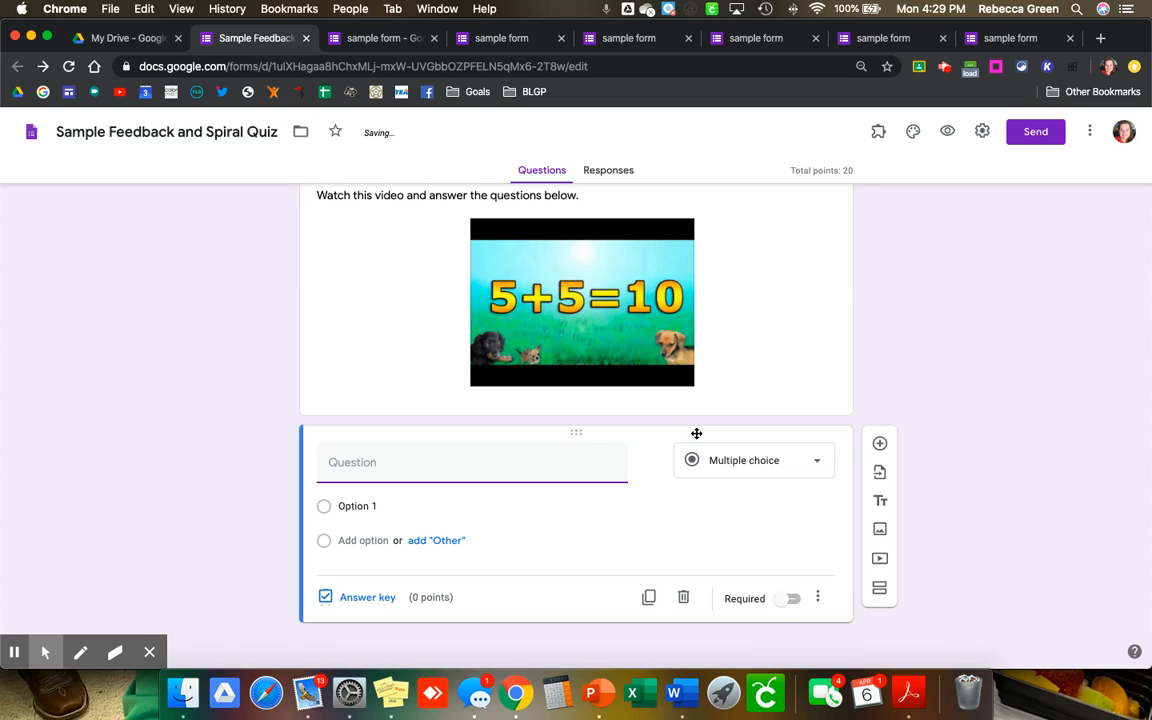
type("What is ")
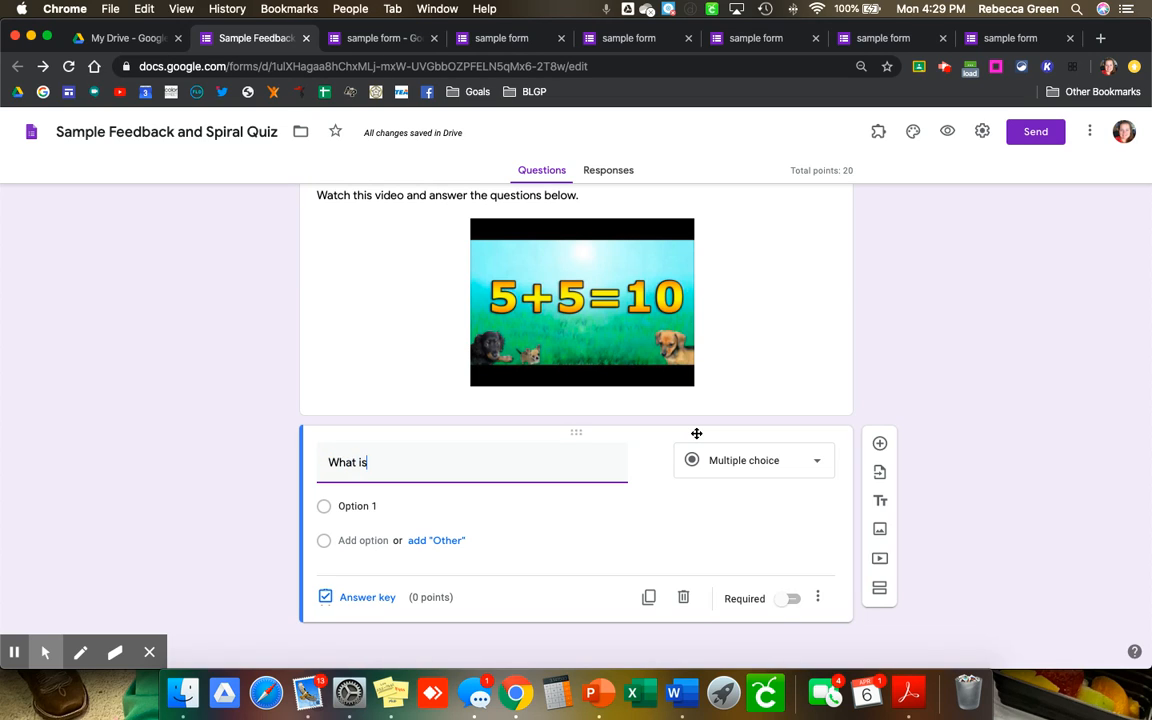
type("3+2?")
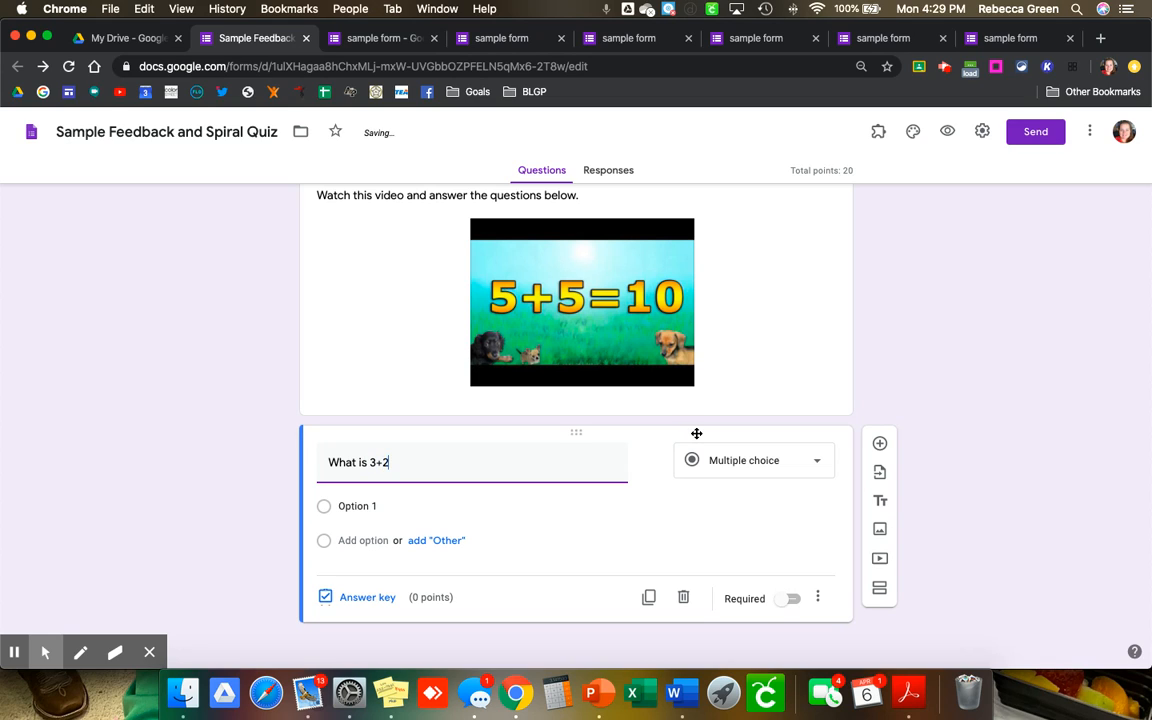
Step: Enter 3, 1, 5 and 6 as the answer options for "What is 3+2?"
left_click(517, 502)
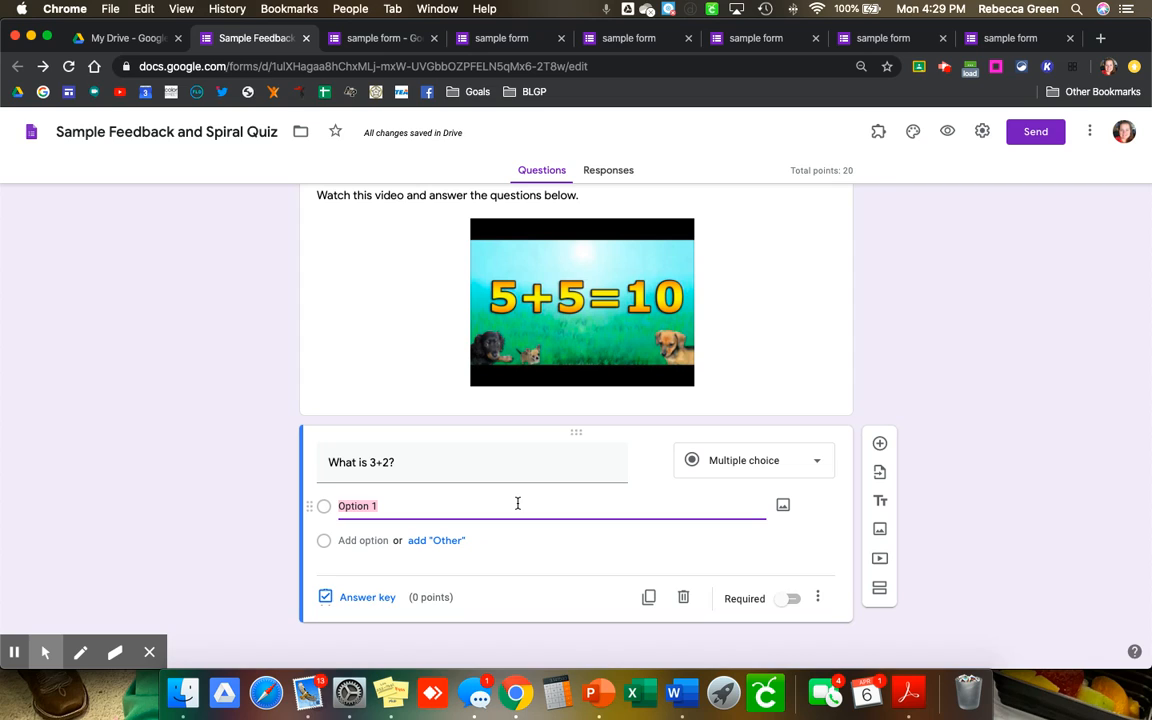
type("3")
key("Return")
type("1")
key("Return")
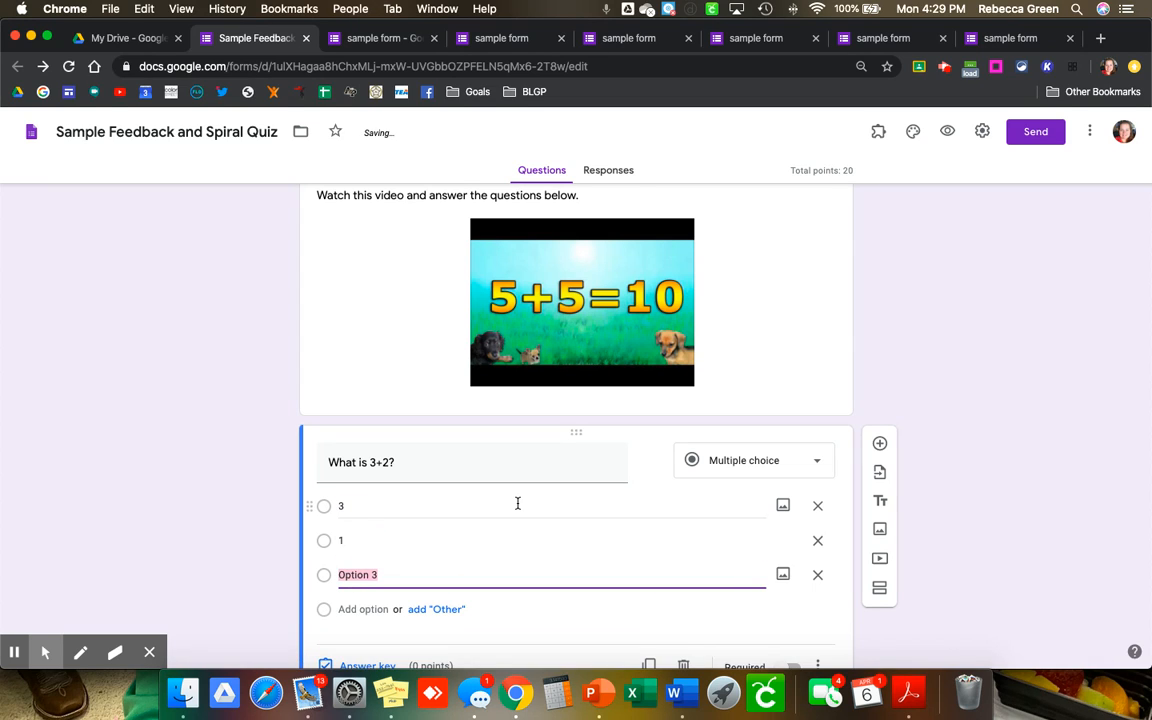
type("5")
key("Return")
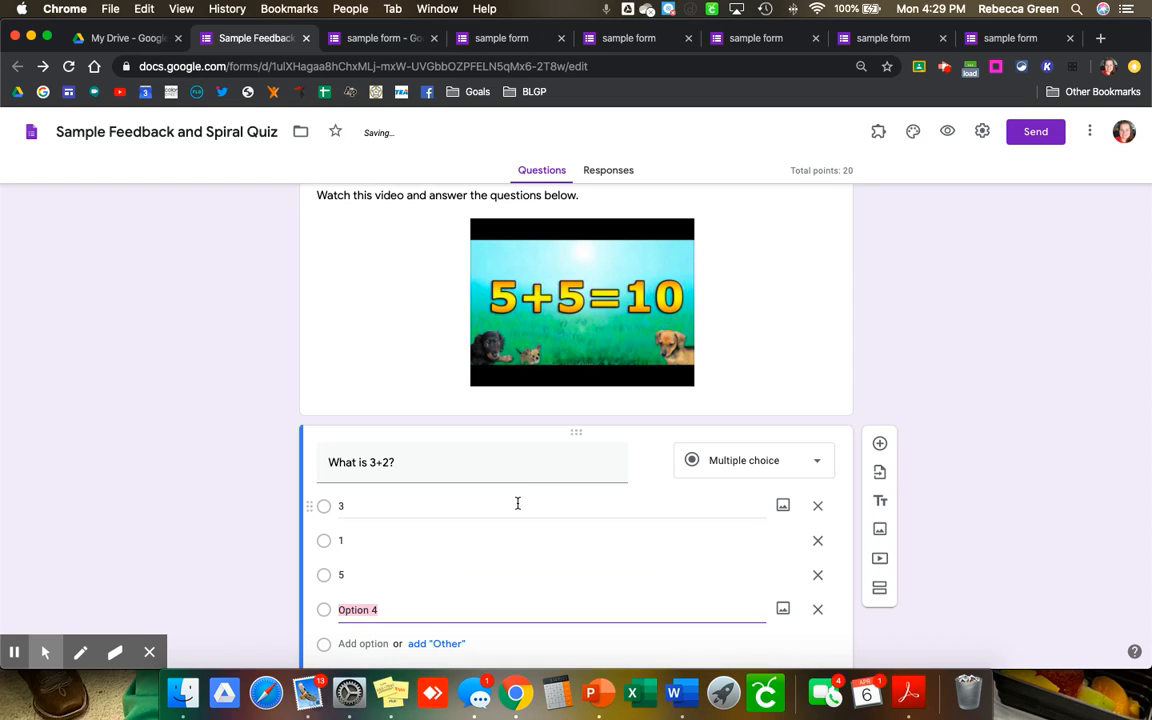
type("6")
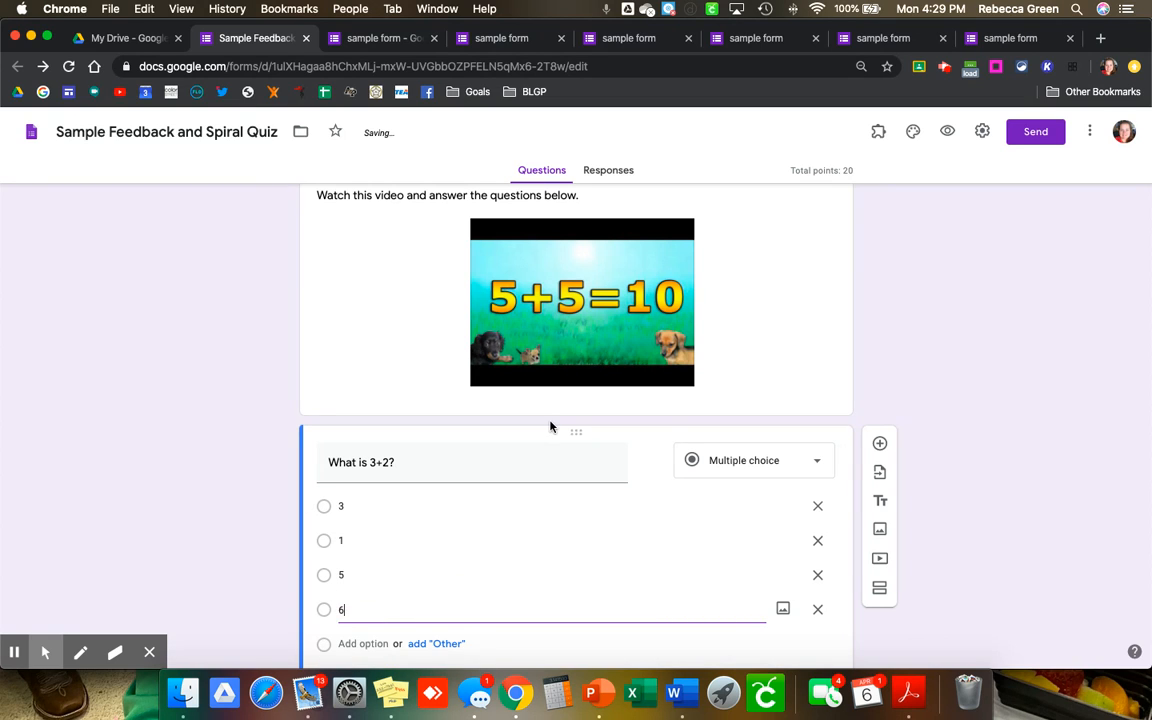
Step: Mark 5 as the correct answer to "What is 3+2?" in its answer key and make the question required
scroll(550, 427, "down", 2)
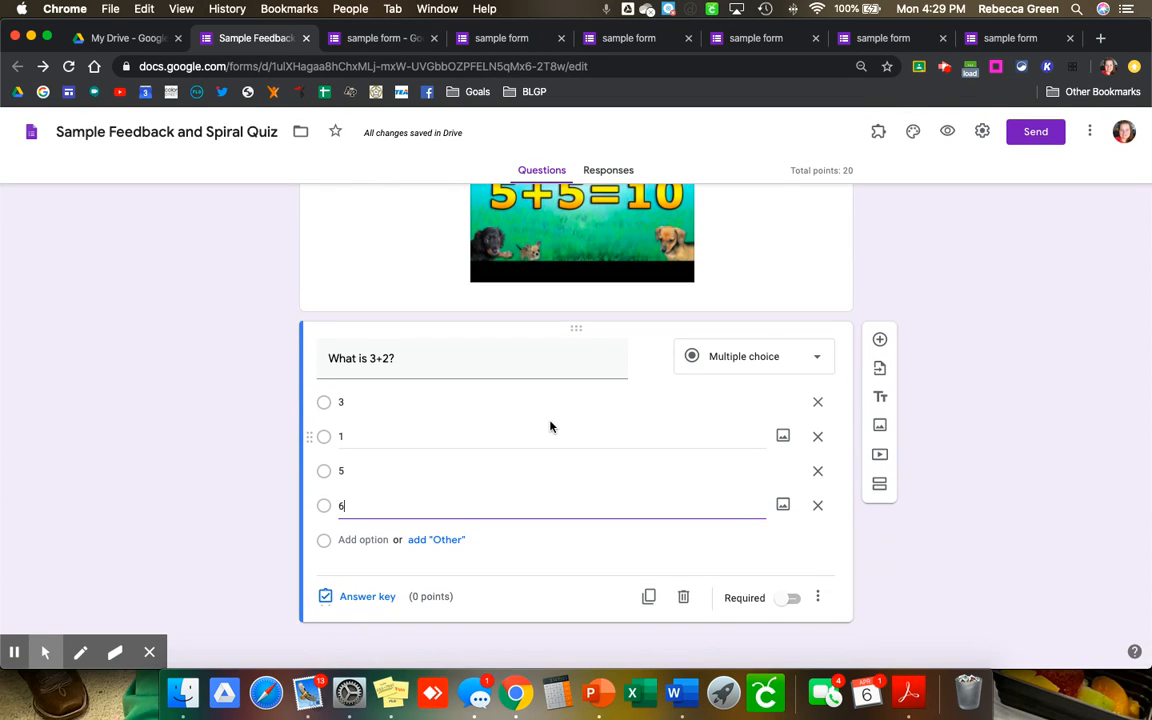
left_click(367, 596)
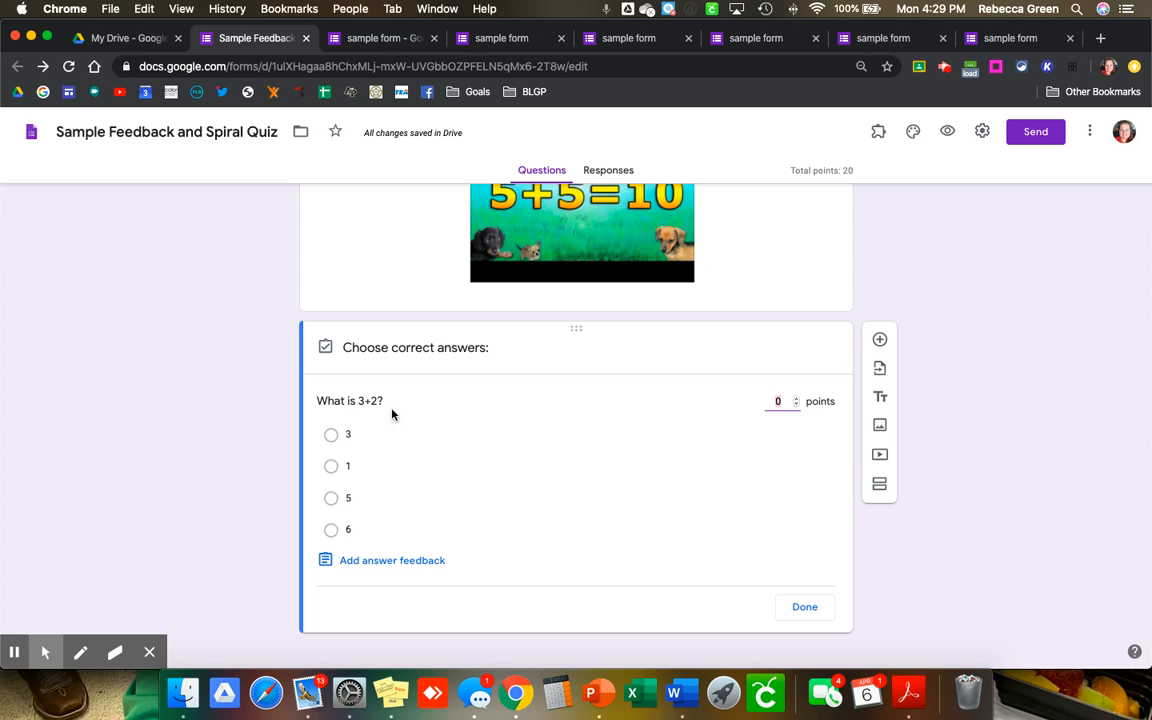
left_click(334, 505)
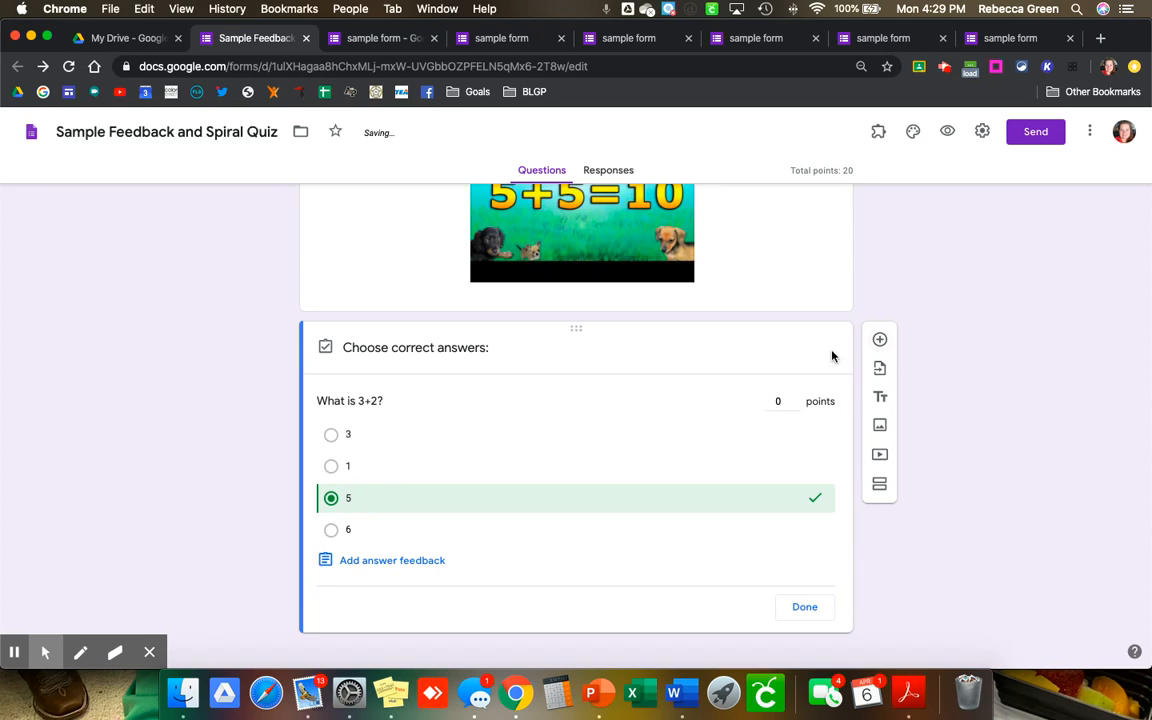
left_click(808, 610)
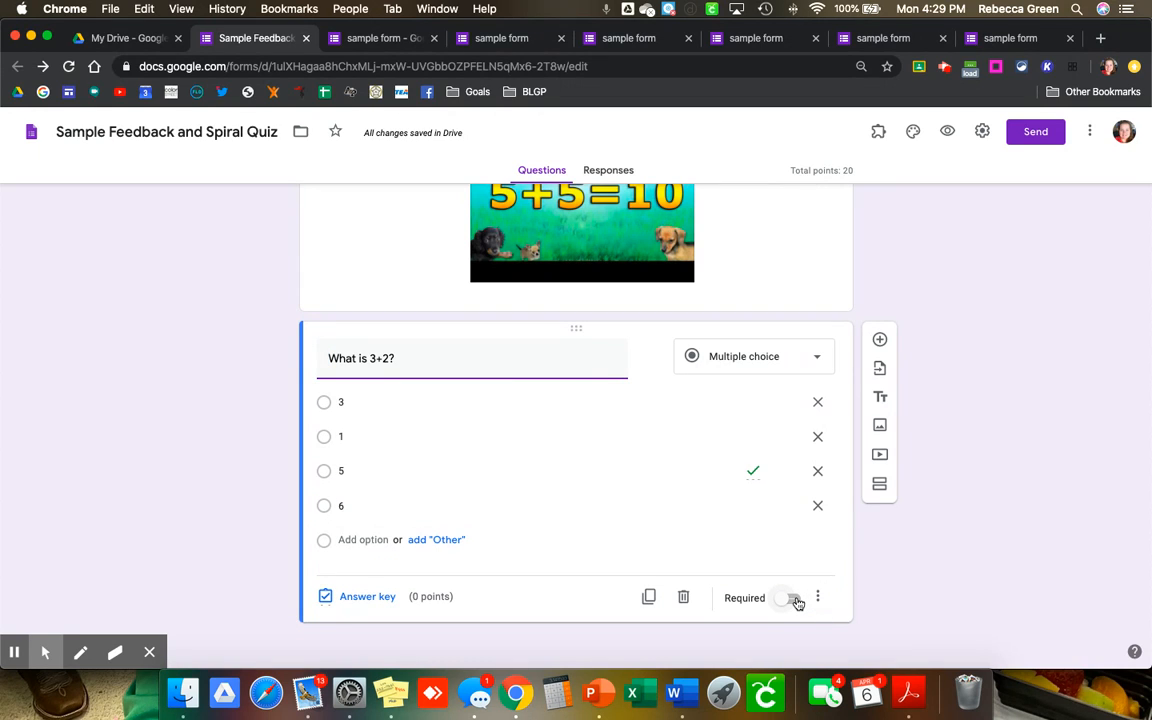
left_click(794, 599)
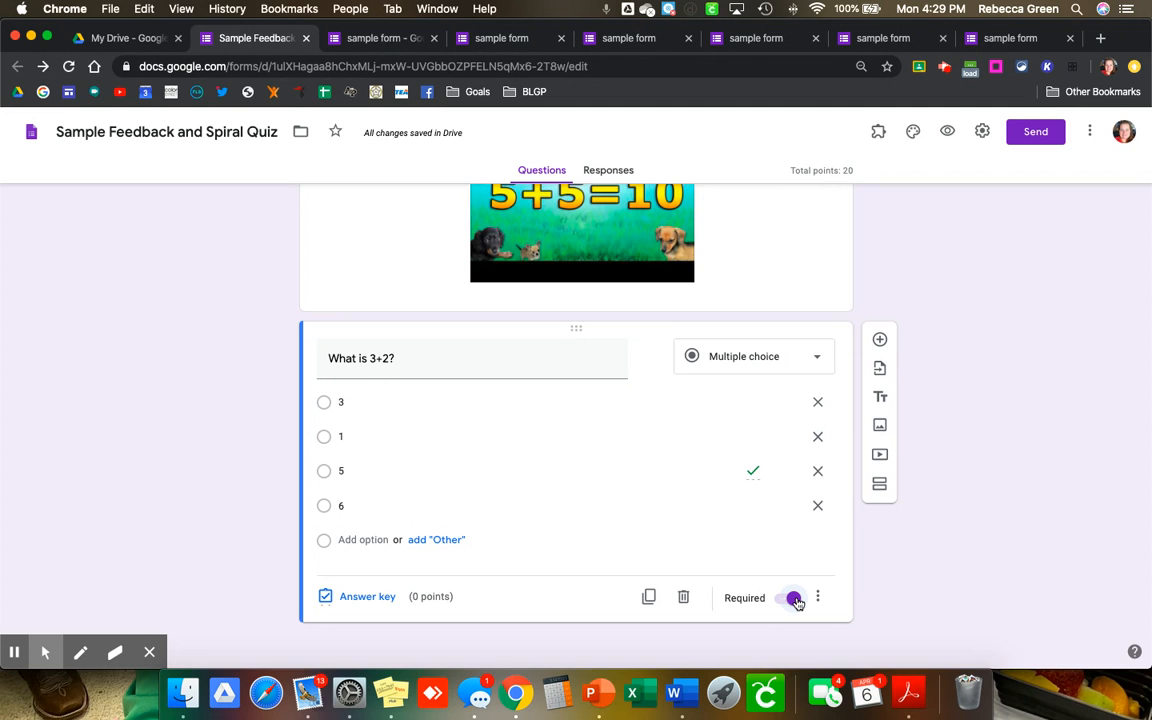
Step: Enable going to a section based on answer for "What is 2+2?" and send answer 4 to section 3 (Question 2)
scroll(797, 599, "up", 15)
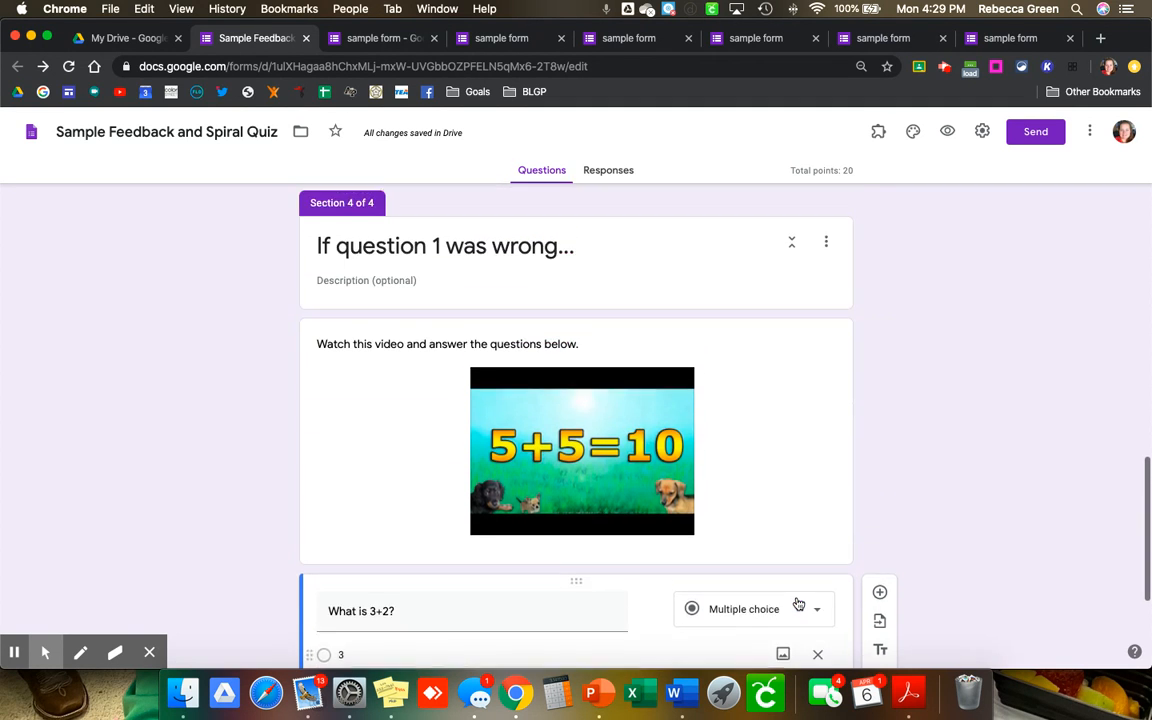
scroll(797, 600, "up", 4)
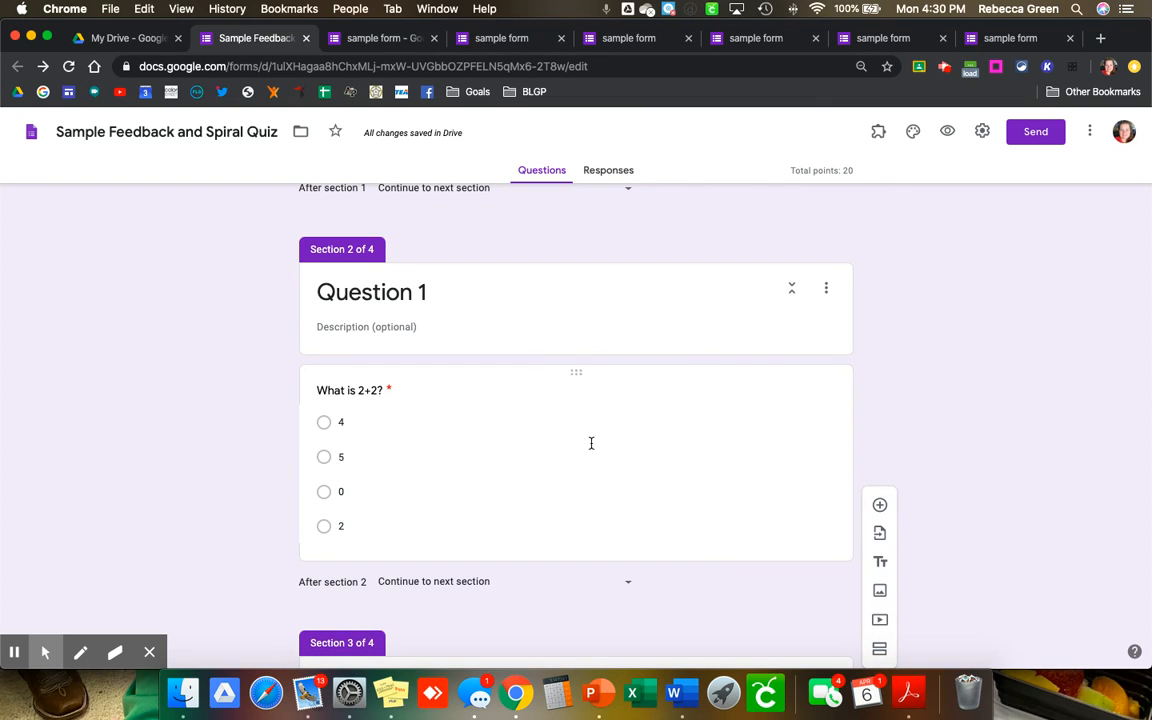
left_click(591, 448)
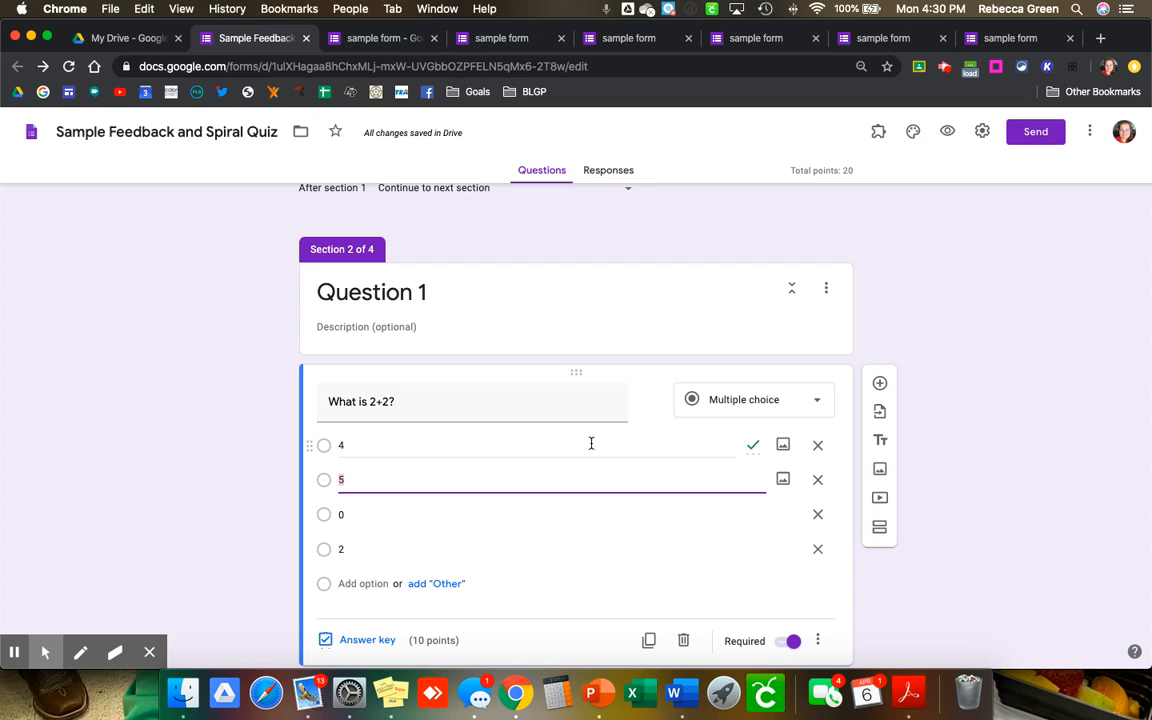
left_click(819, 642)
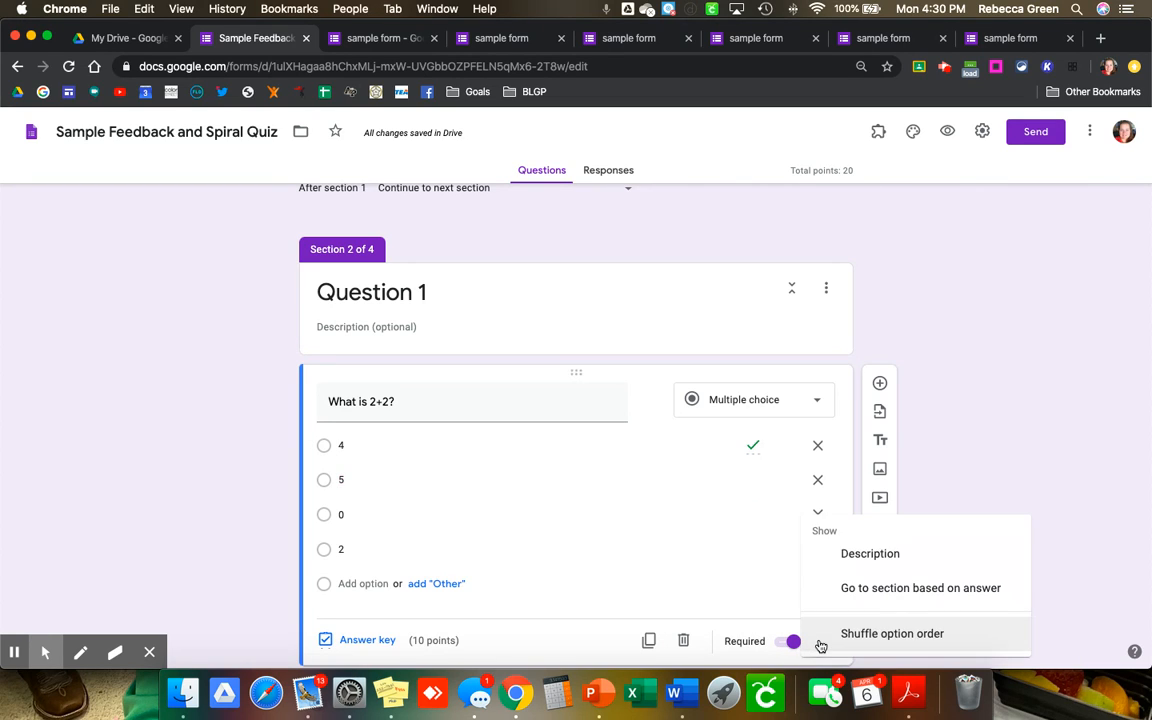
left_click(853, 598)
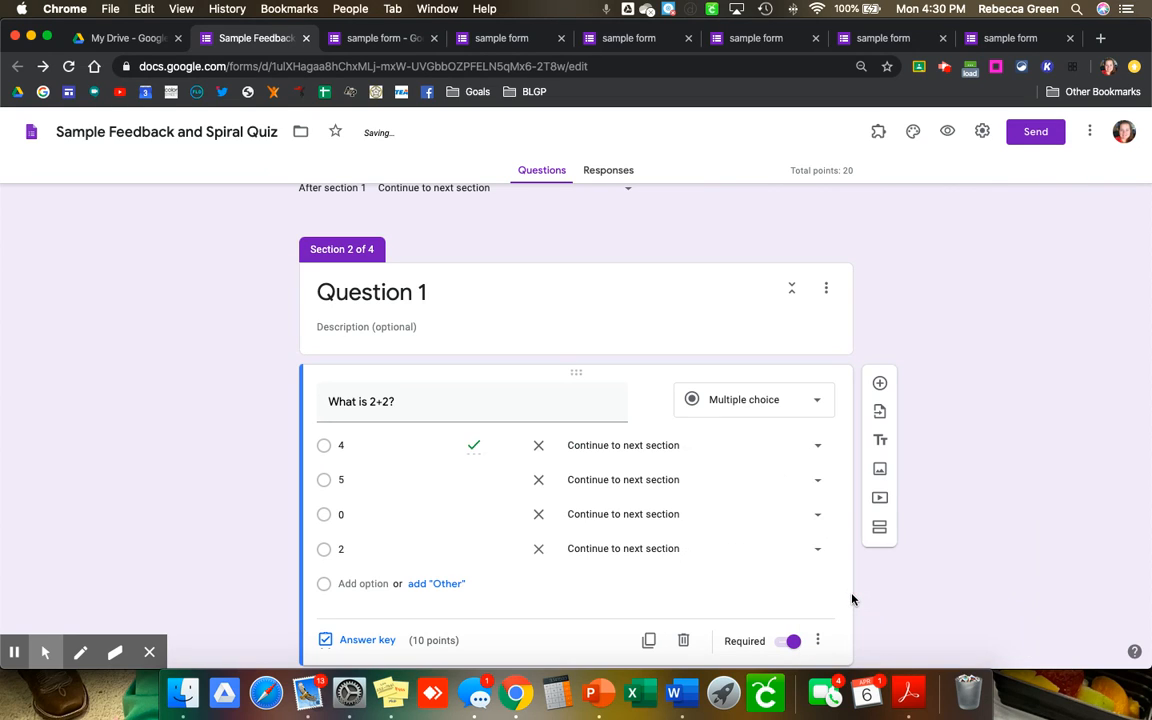
left_click(625, 455)
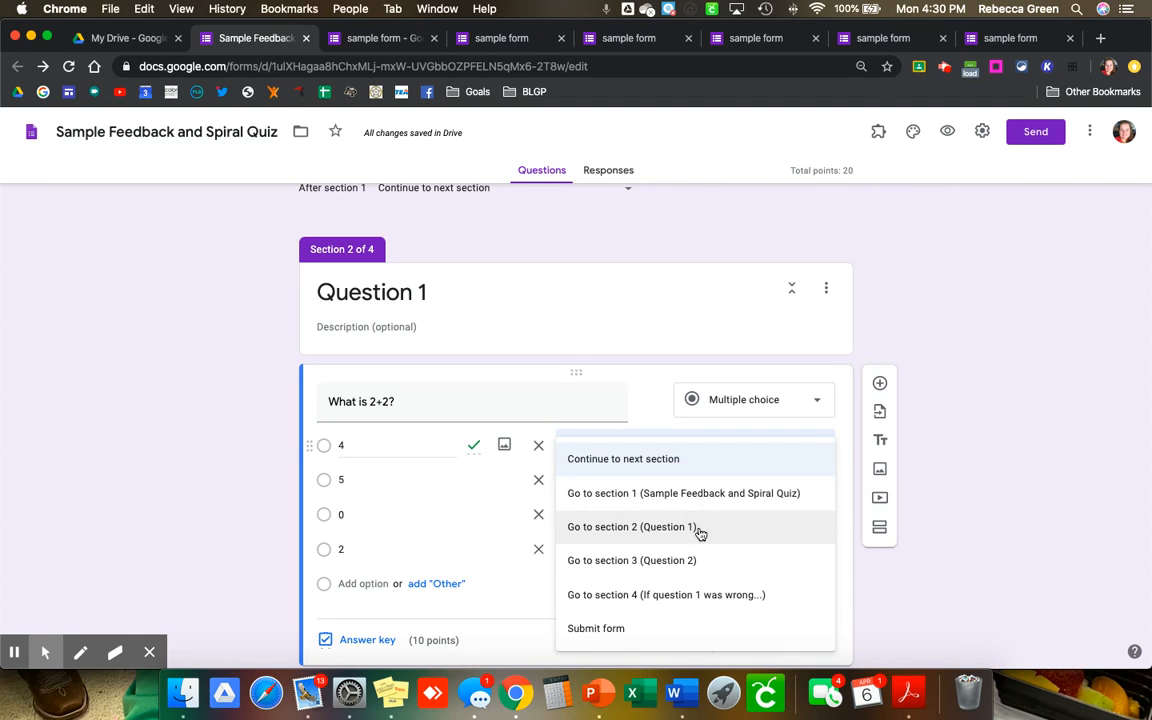
left_click(708, 558)
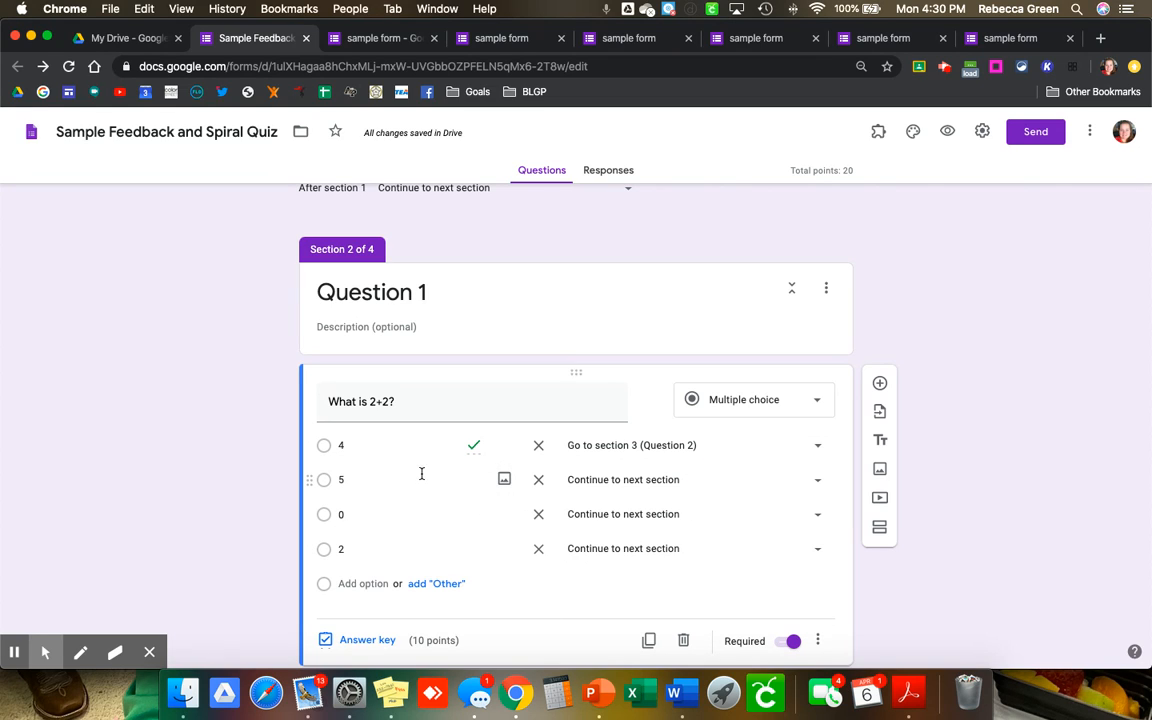
Step: Send the wrong answers 5, 0 and 2 of "What is 2+2?" to section 4 (If question 1 was wrong...)
left_click(591, 481)
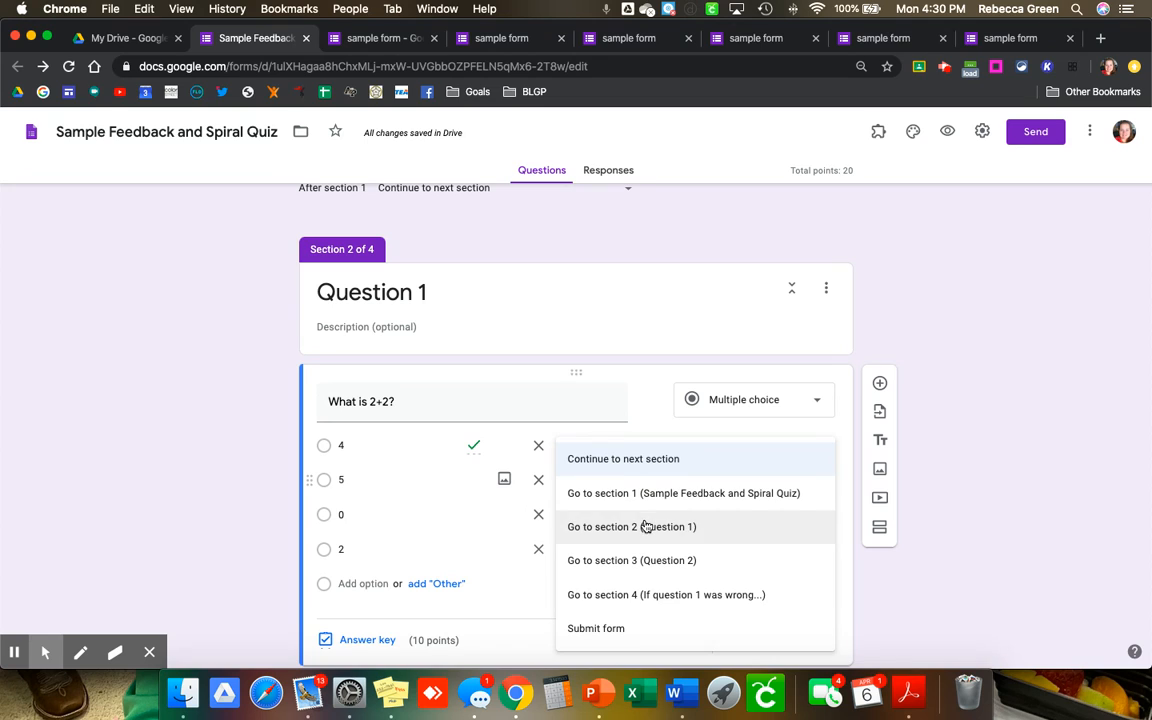
left_click(666, 594)
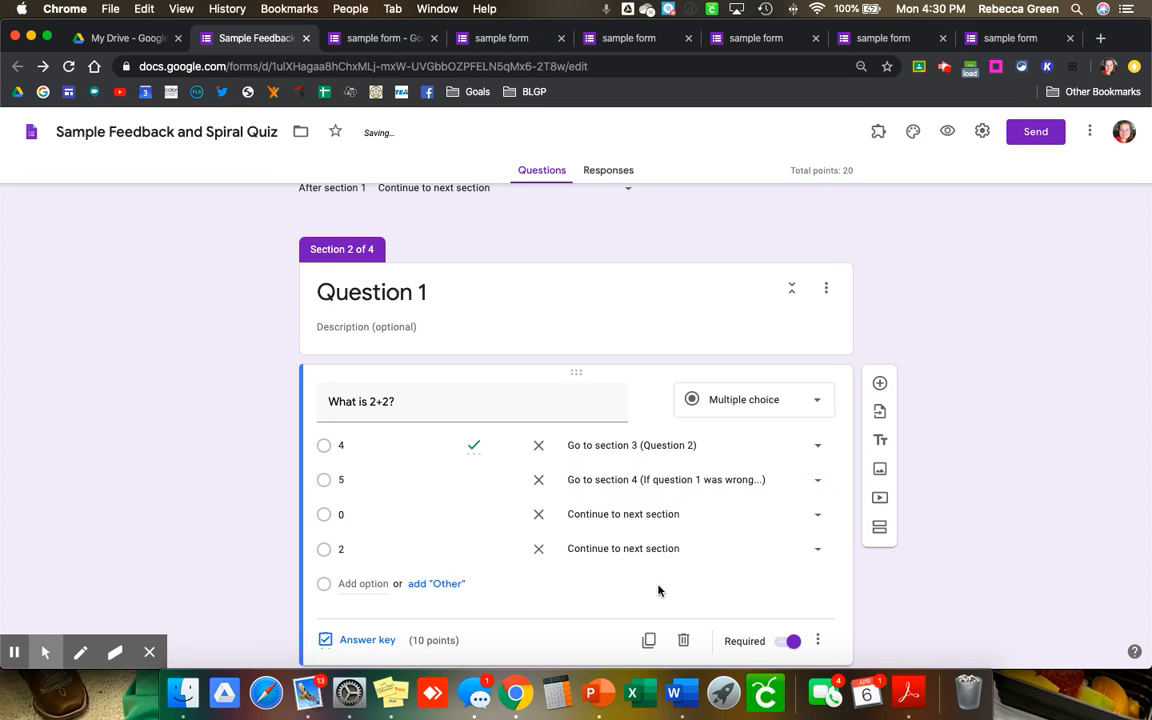
left_click(620, 514)
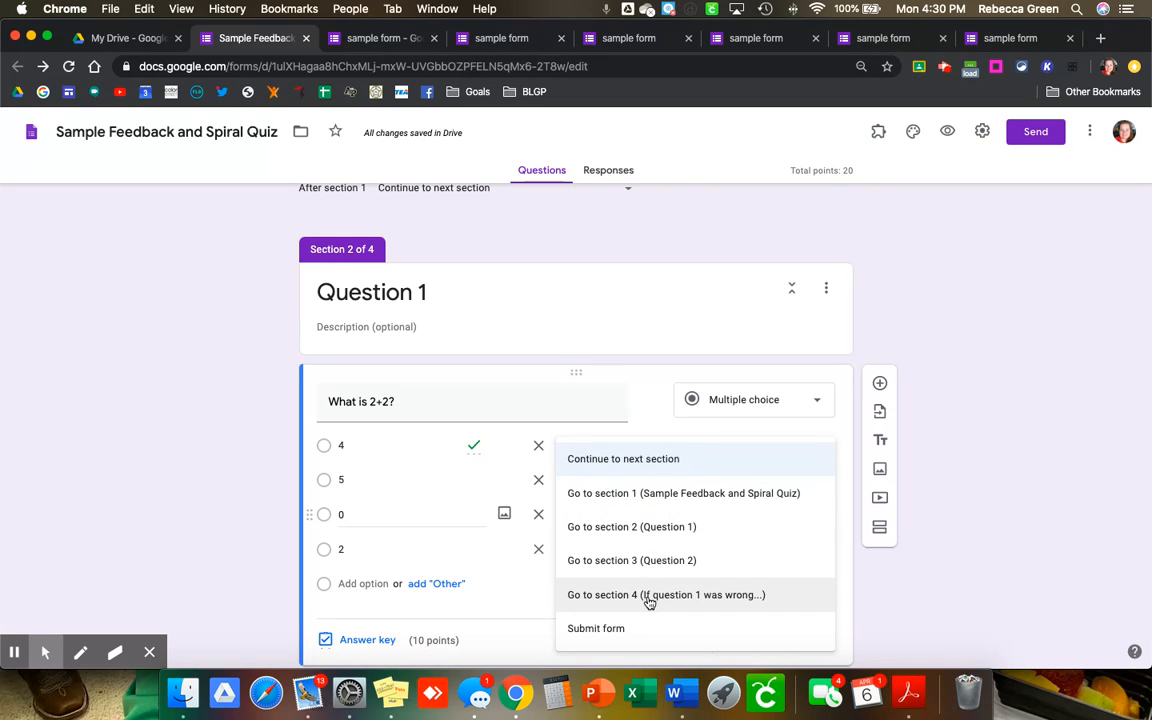
left_click(648, 598)
left_click(648, 551)
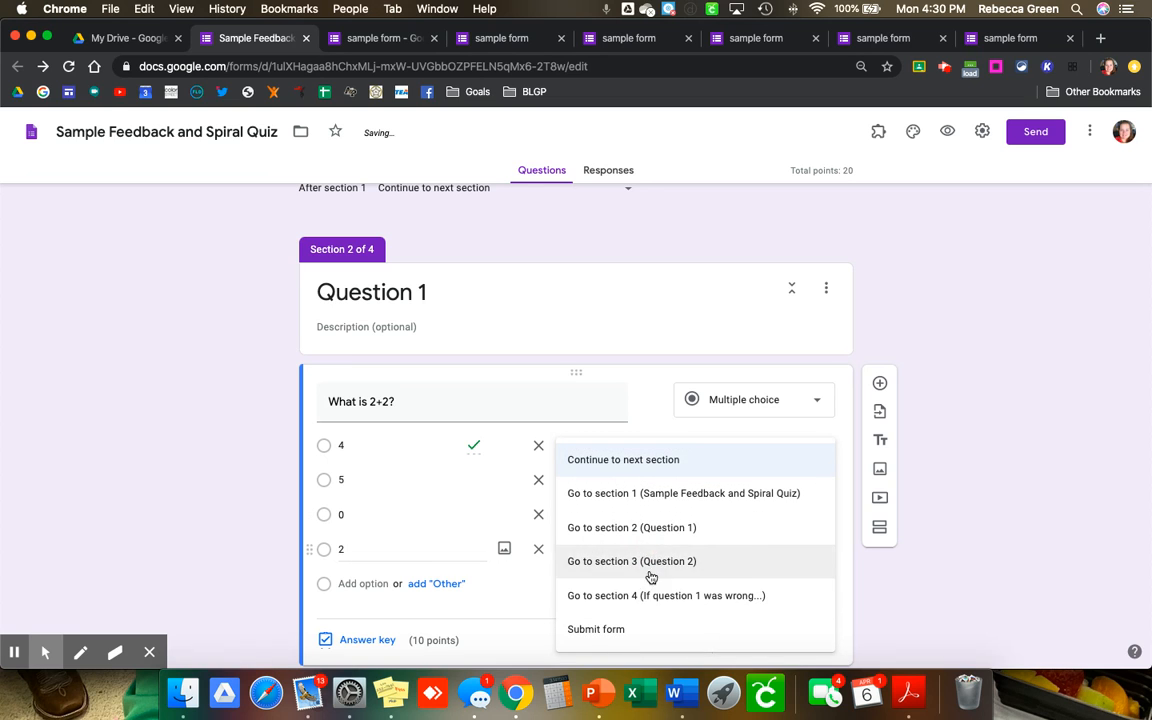
left_click(658, 597)
Step: Enable going to a section based on answer for the "What is 3+2?" question below the video
scroll(658, 600, "down", 3)
scroll(658, 601, "down", 1)
scroll(658, 600, "up", 1)
scroll(658, 598, "down", 3)
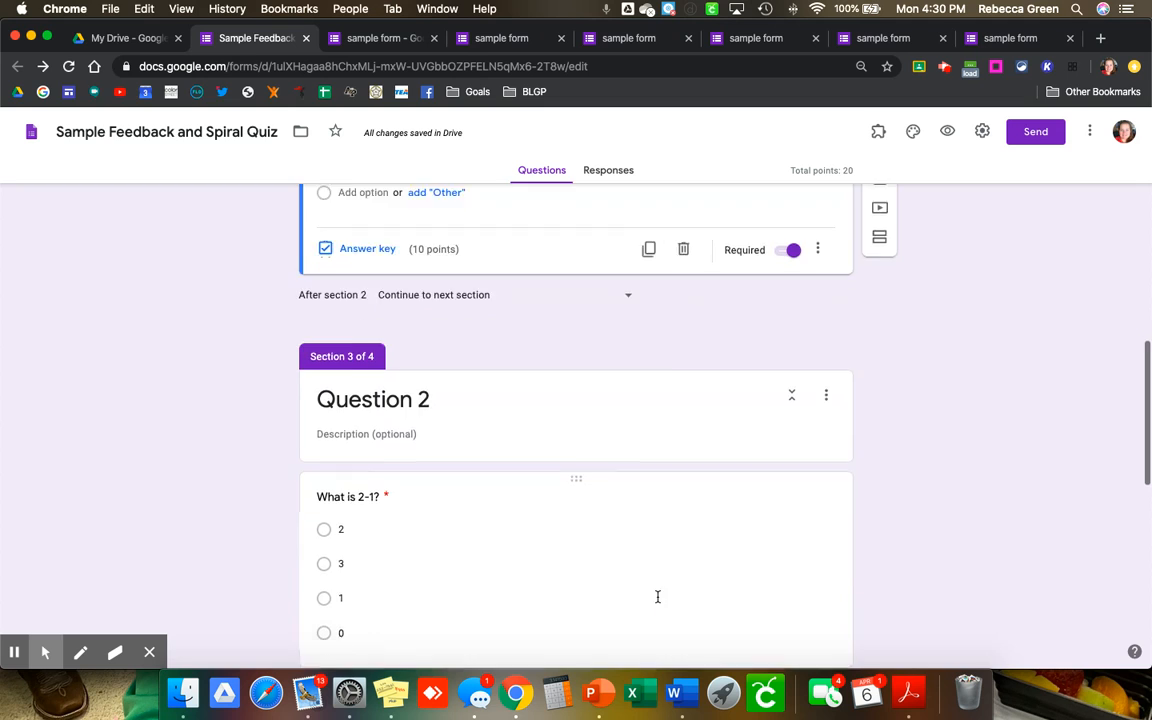
scroll(658, 598, "down", 10)
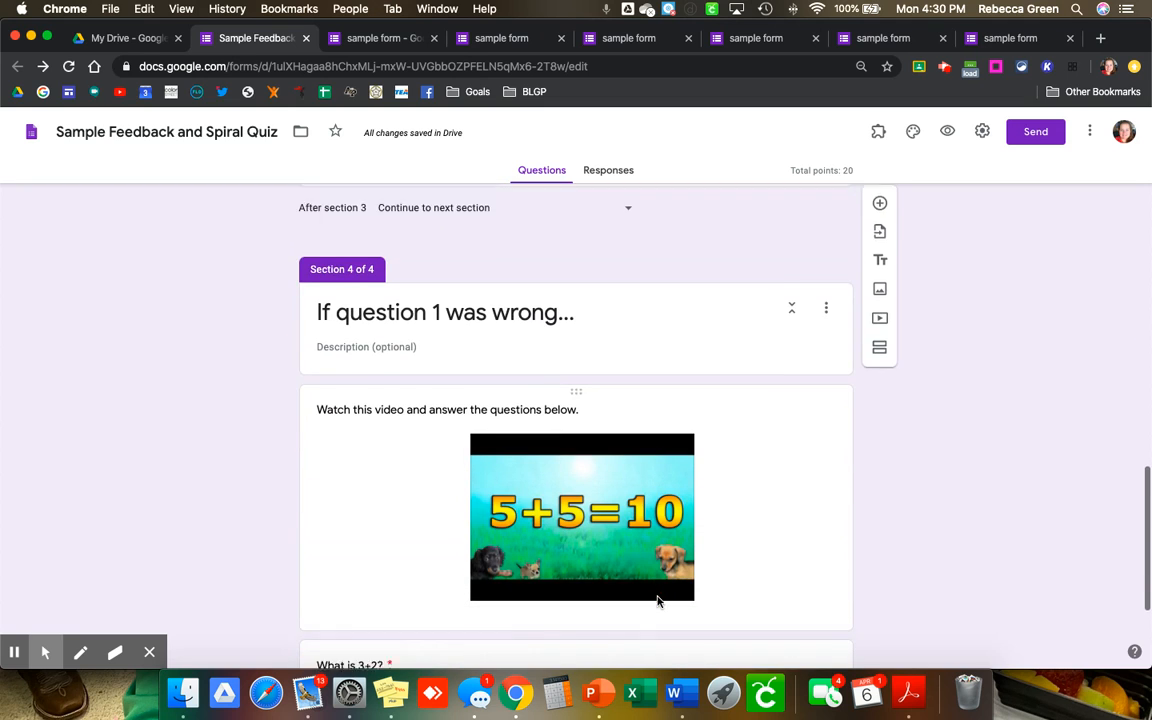
scroll(658, 600, "down", 2)
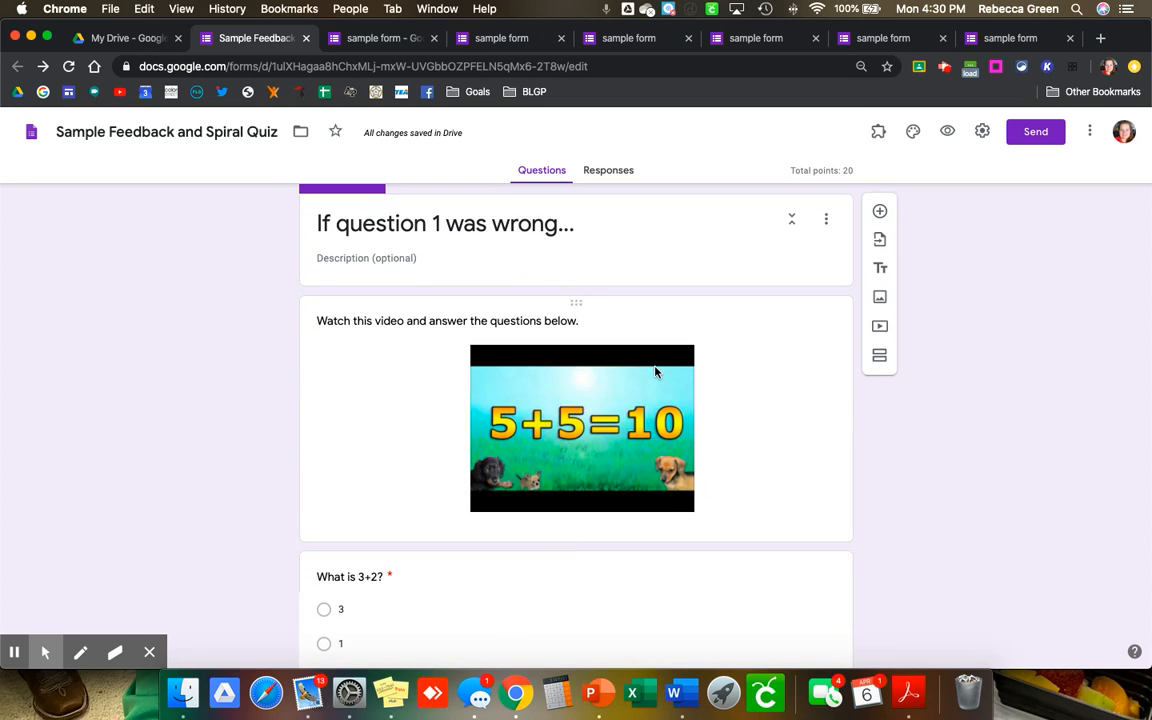
scroll(656, 373, "down", 3)
left_click(694, 509)
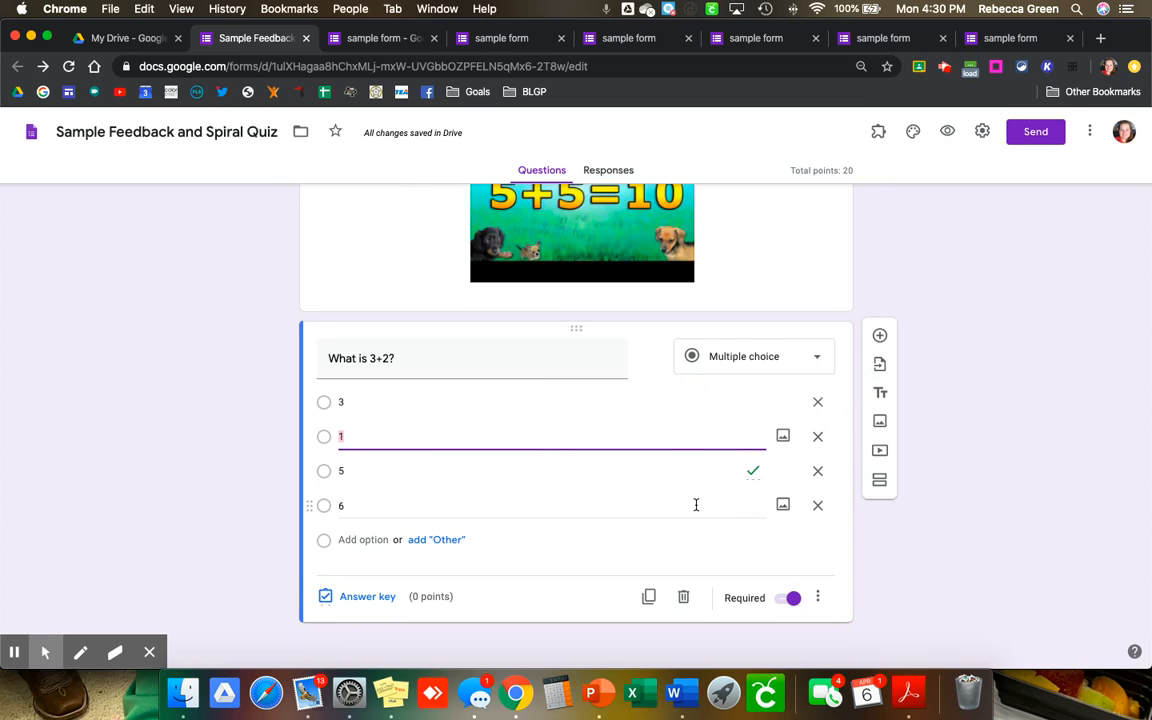
left_click(818, 597)
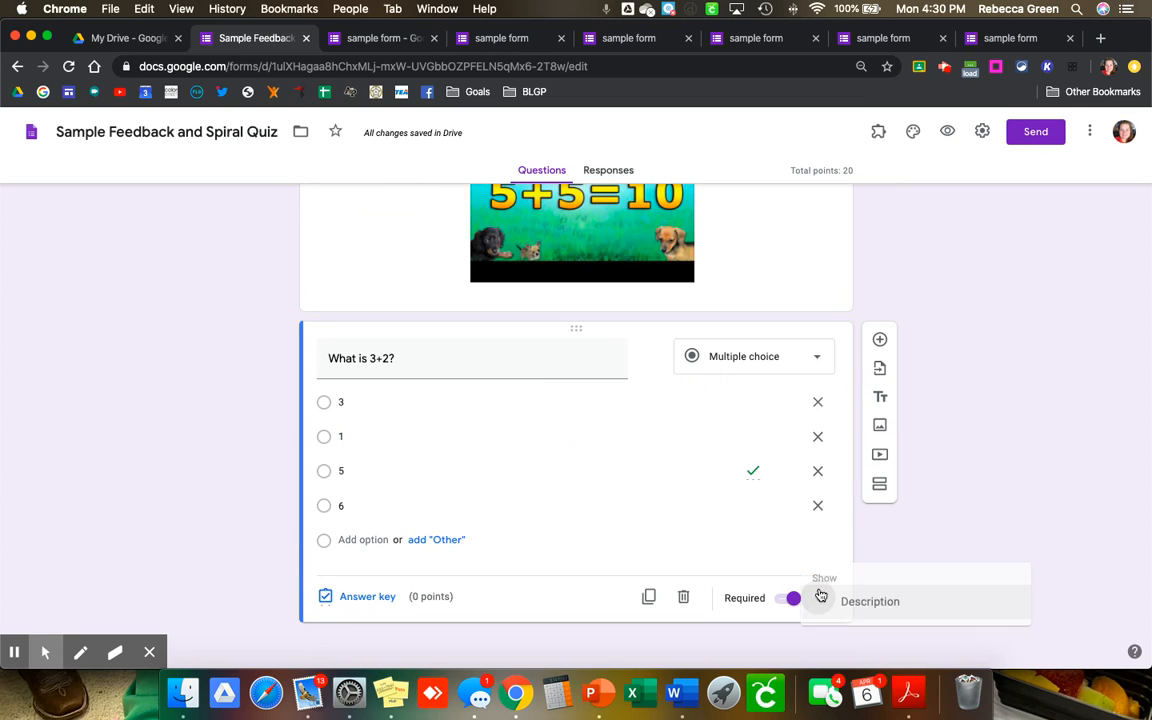
left_click(836, 588)
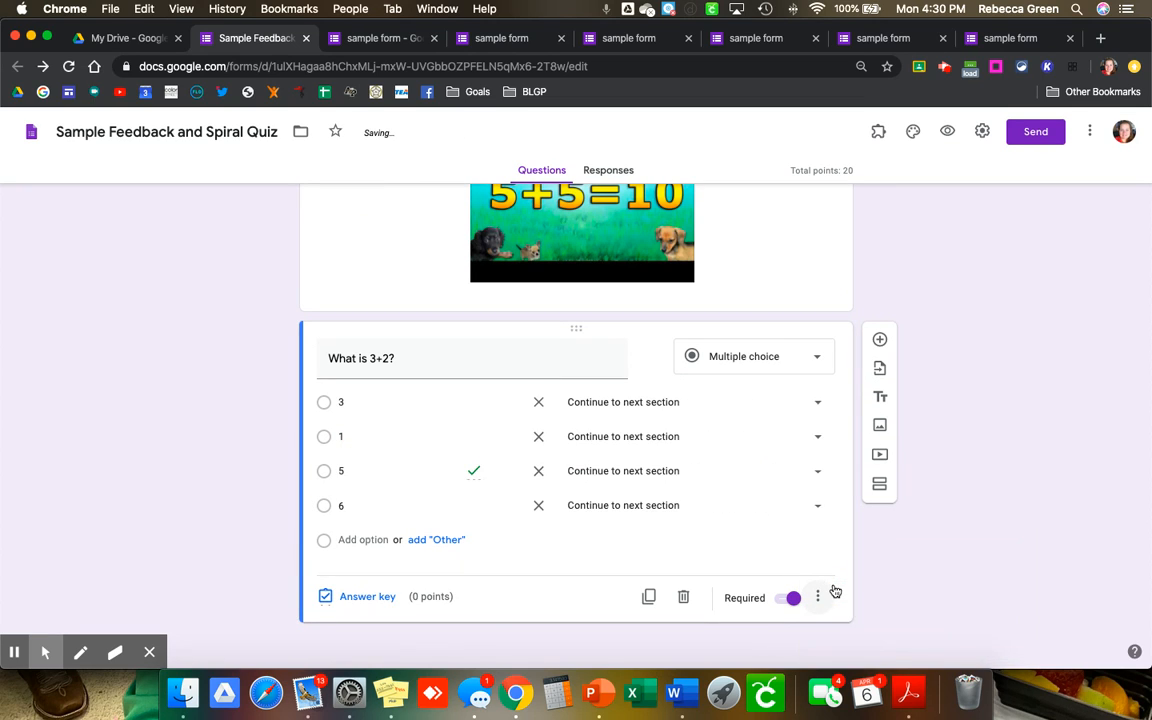
Step: Send all four answers (3, 1, 5 and 6) of "What is 3+2?" to section 3 (Question 2)
left_click(705, 403)
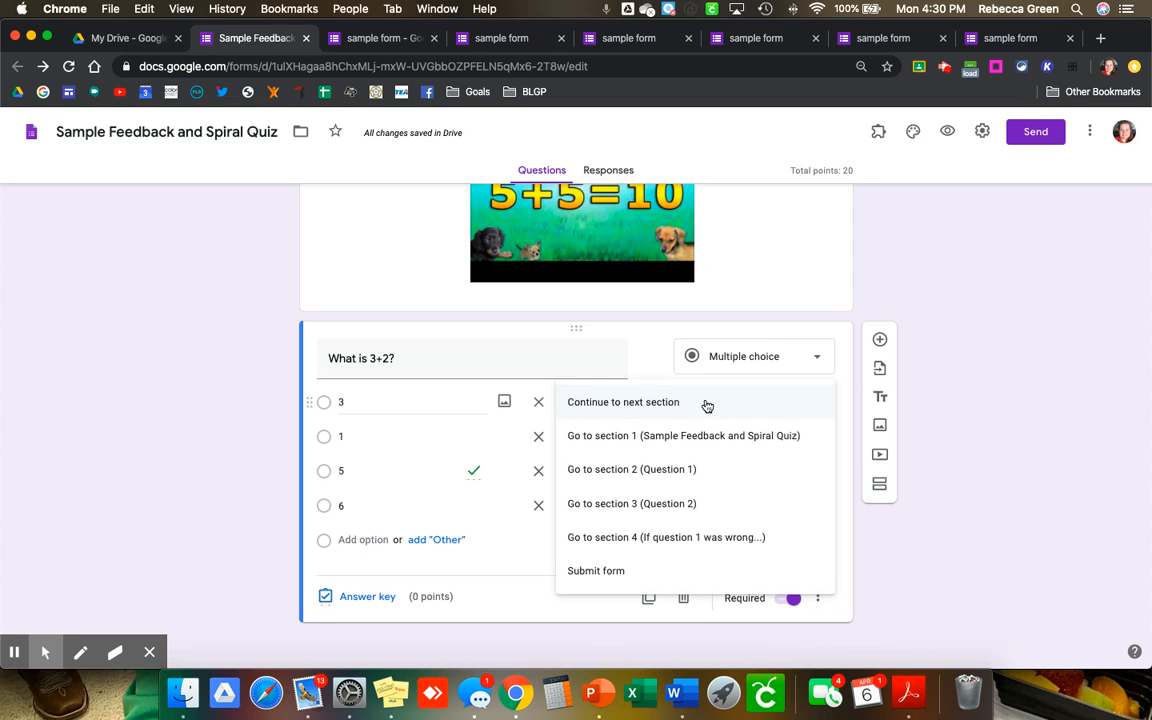
left_click(686, 504)
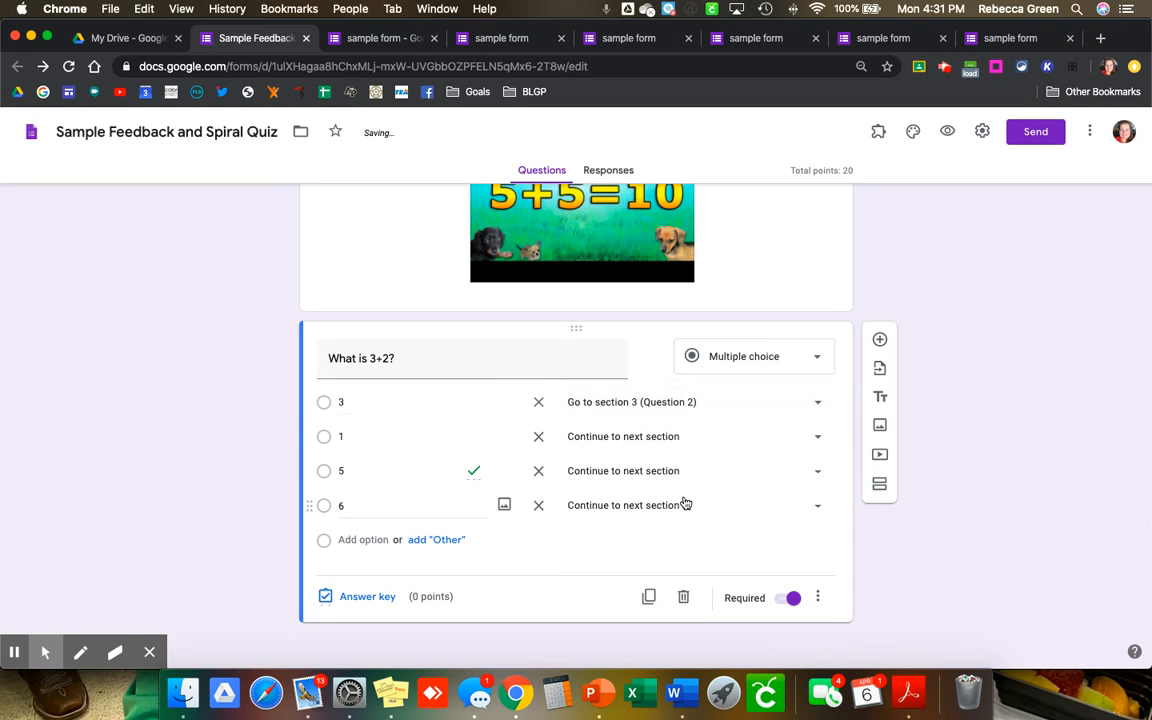
left_click(675, 436)
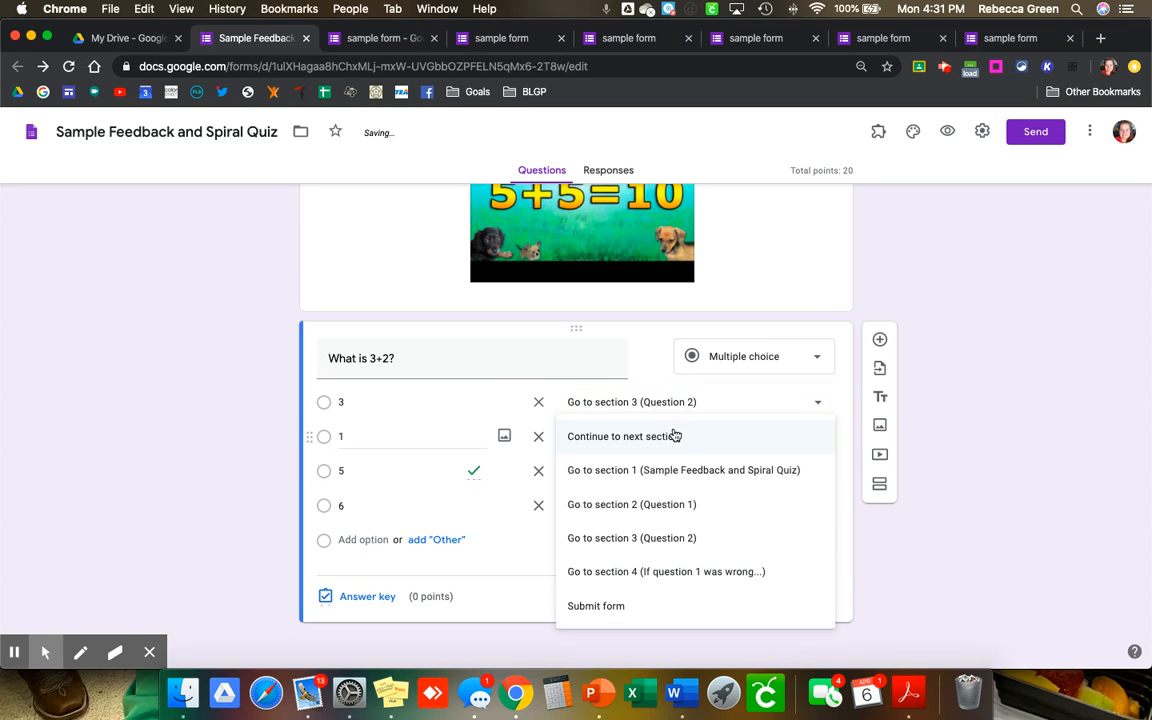
left_click(661, 537)
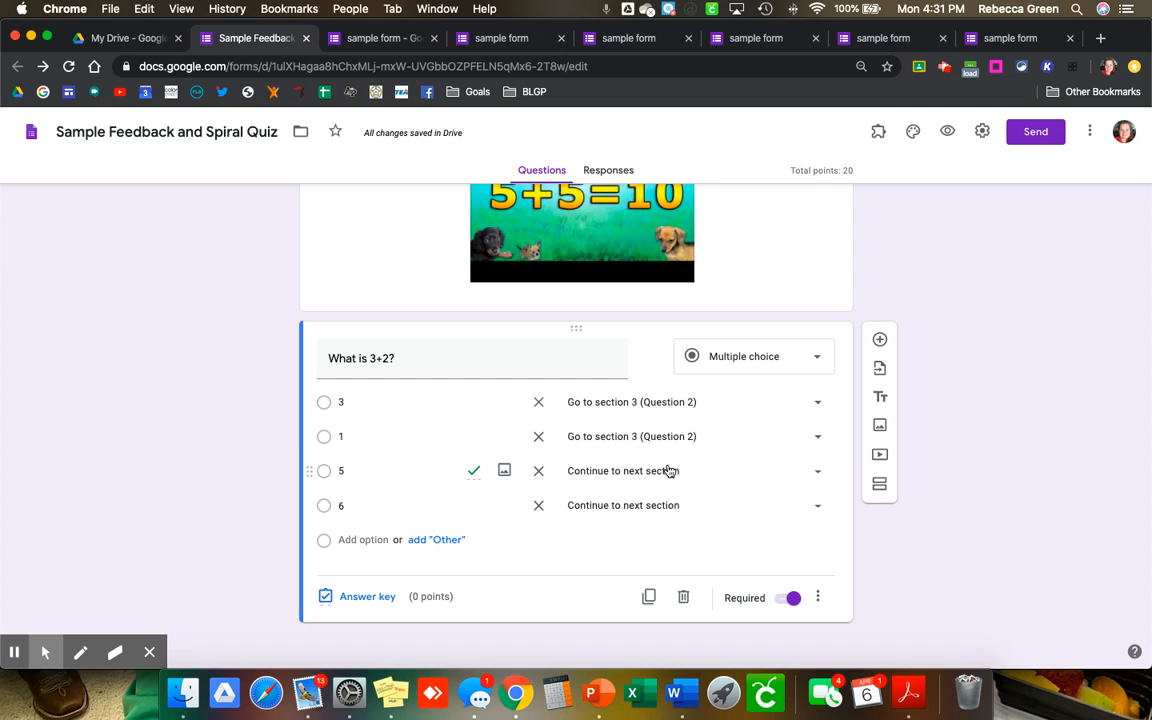
left_click(667, 473)
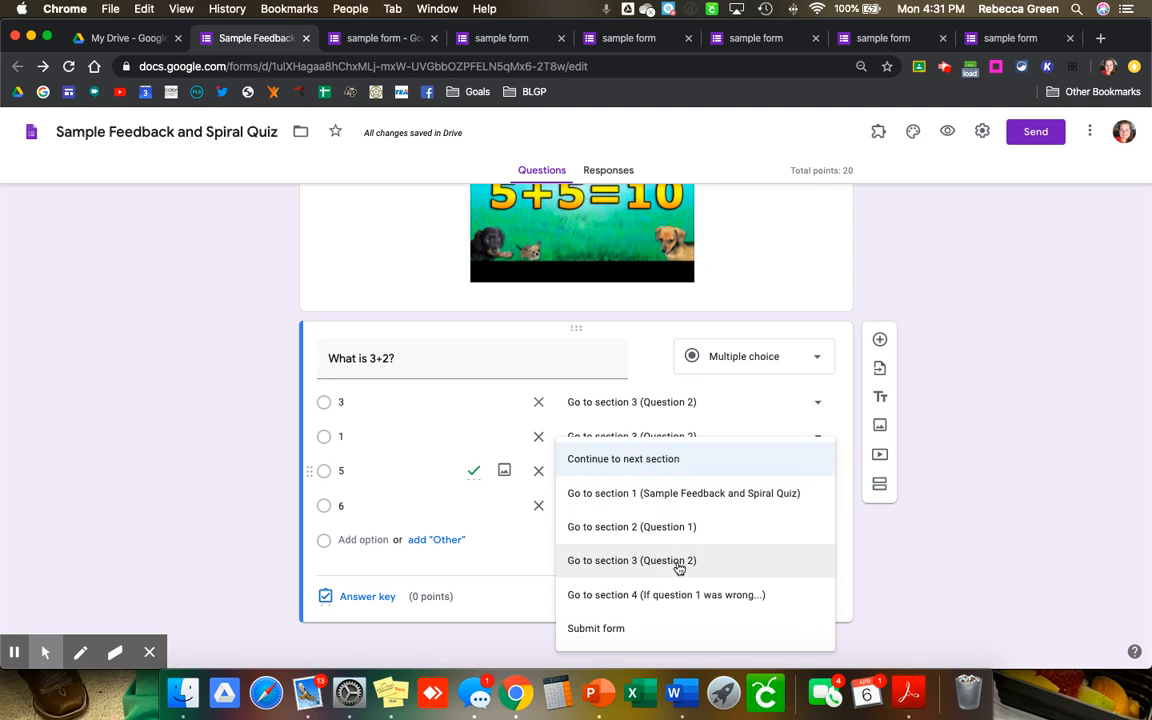
left_click(674, 560)
left_click(676, 507)
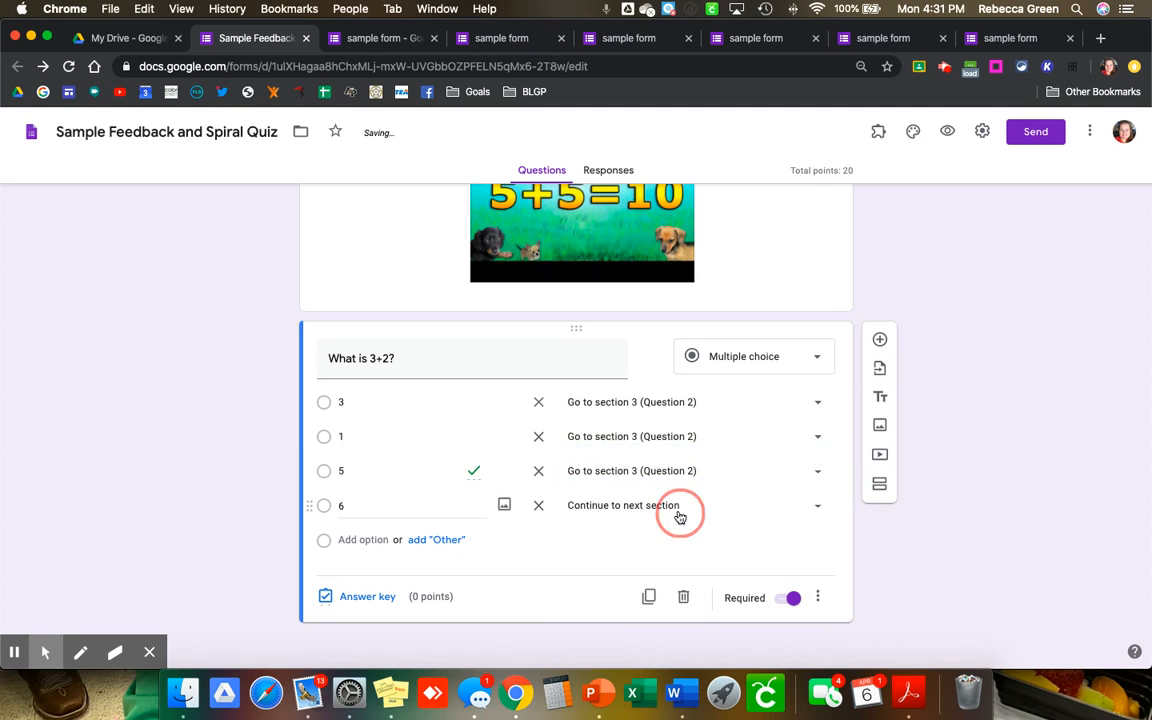
left_click(679, 560)
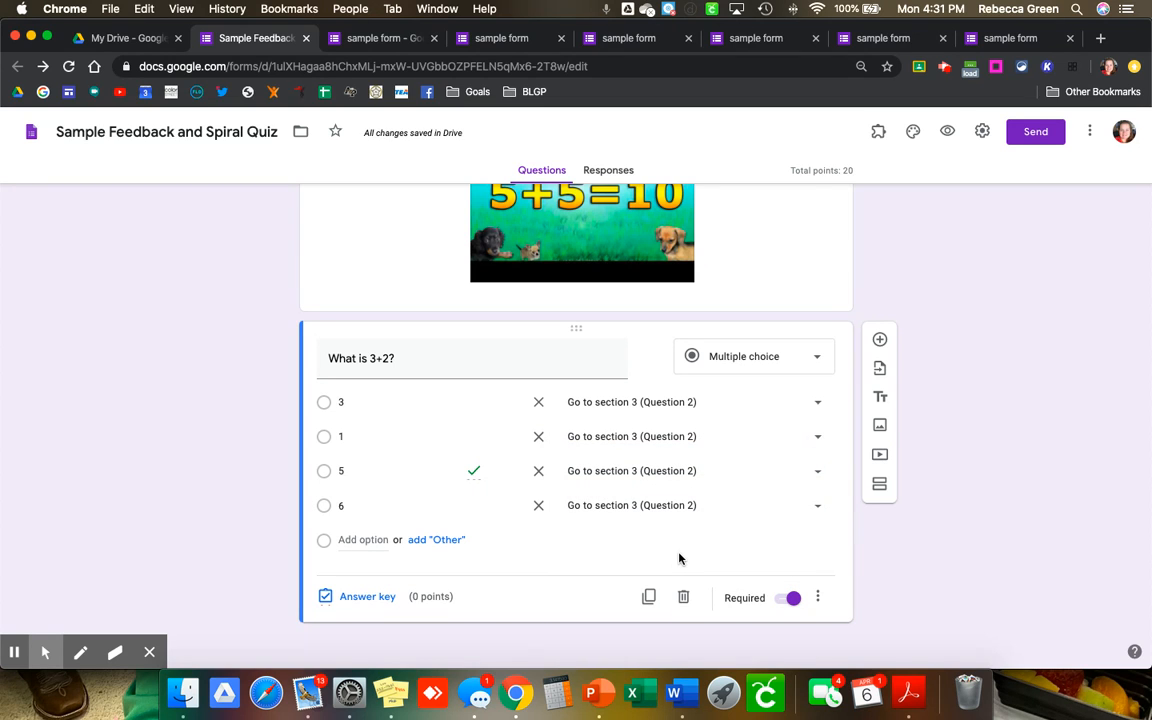
Step: Rename the title of section 3 to "Question 10"
scroll(679, 558, "up", 5)
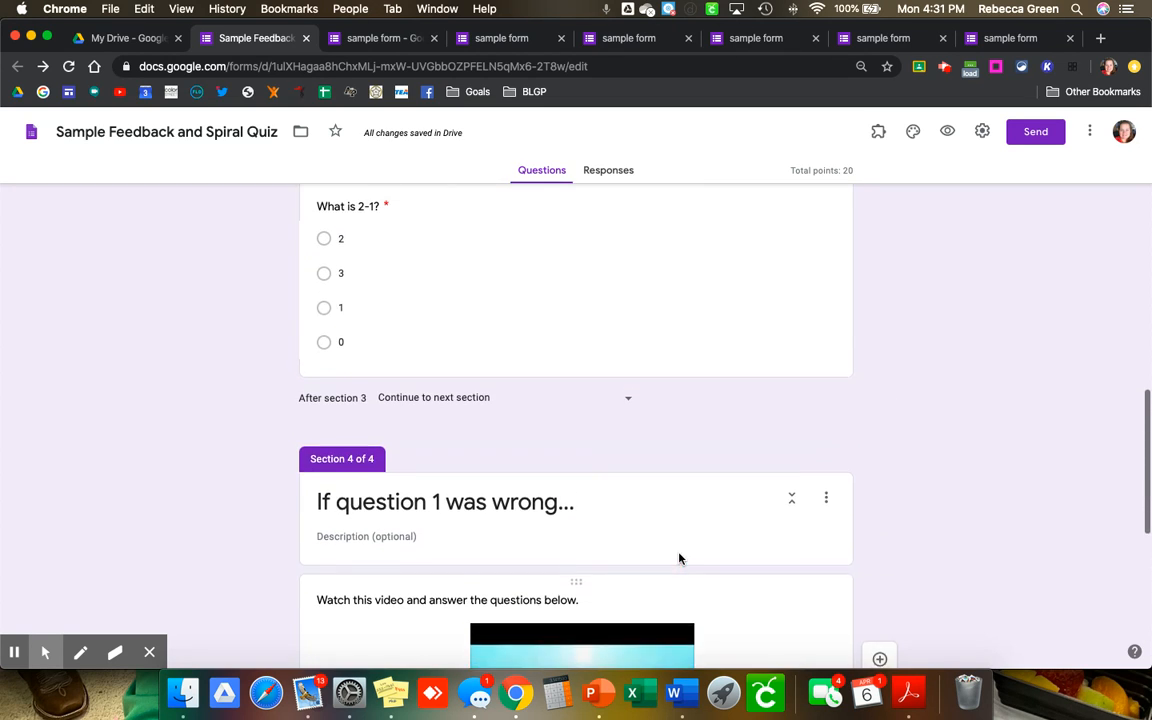
scroll(679, 553, "up", 2)
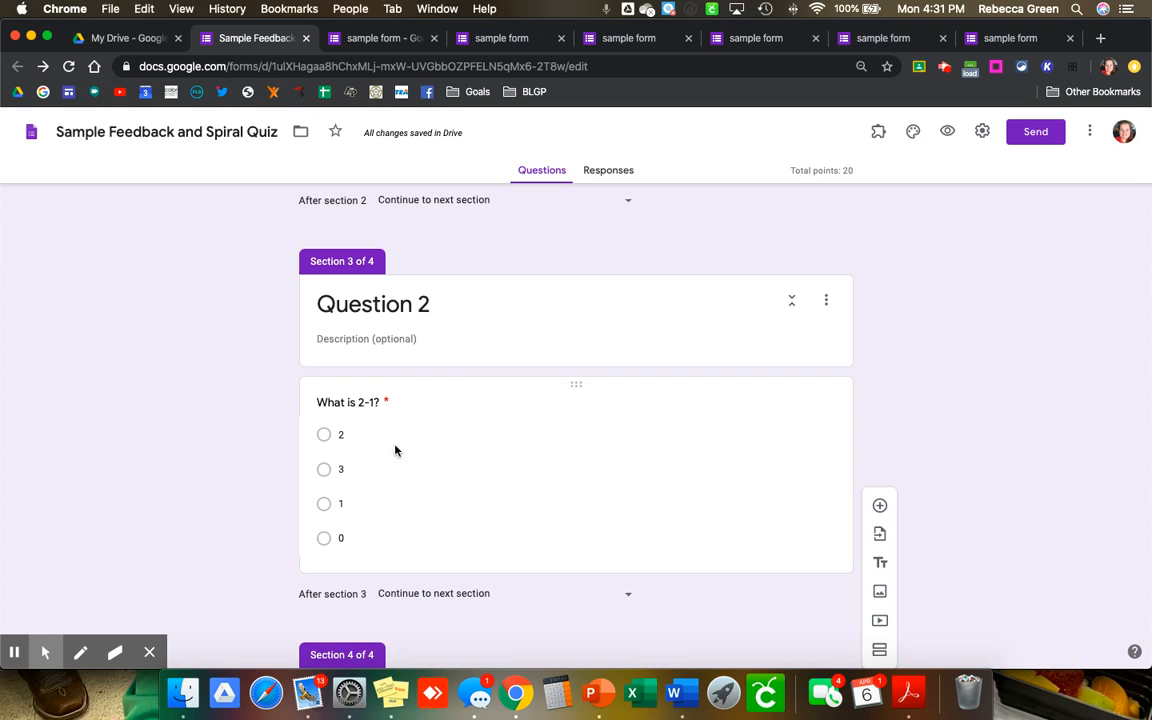
triple_click(430, 303)
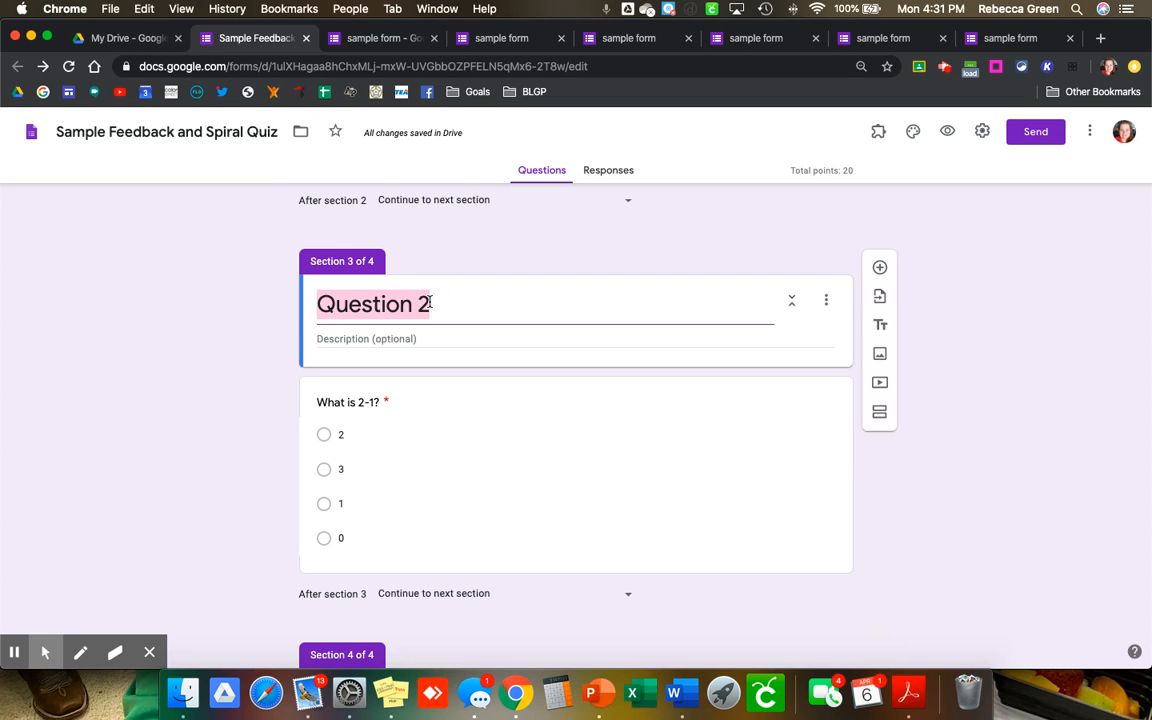
left_click(430, 303)
key("BackSpace")
type("10")
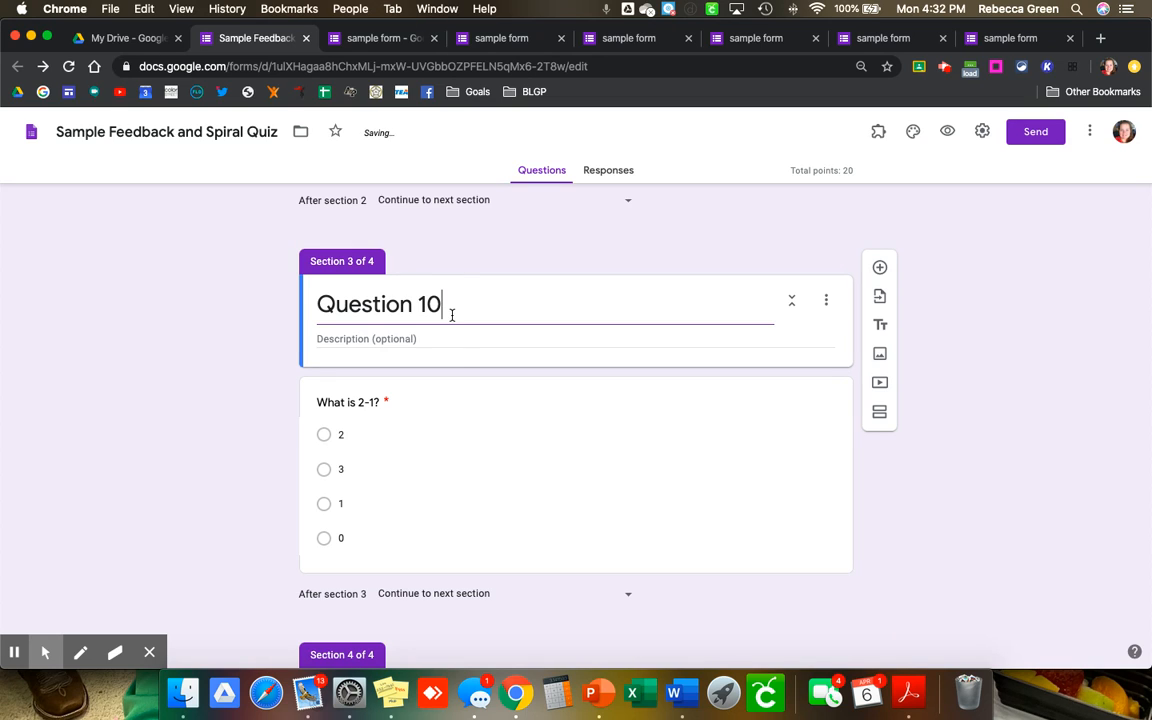
Step: Enable going to a section based on answer for "What is 2-1?" and make answer 1 submit the form
left_click(470, 386)
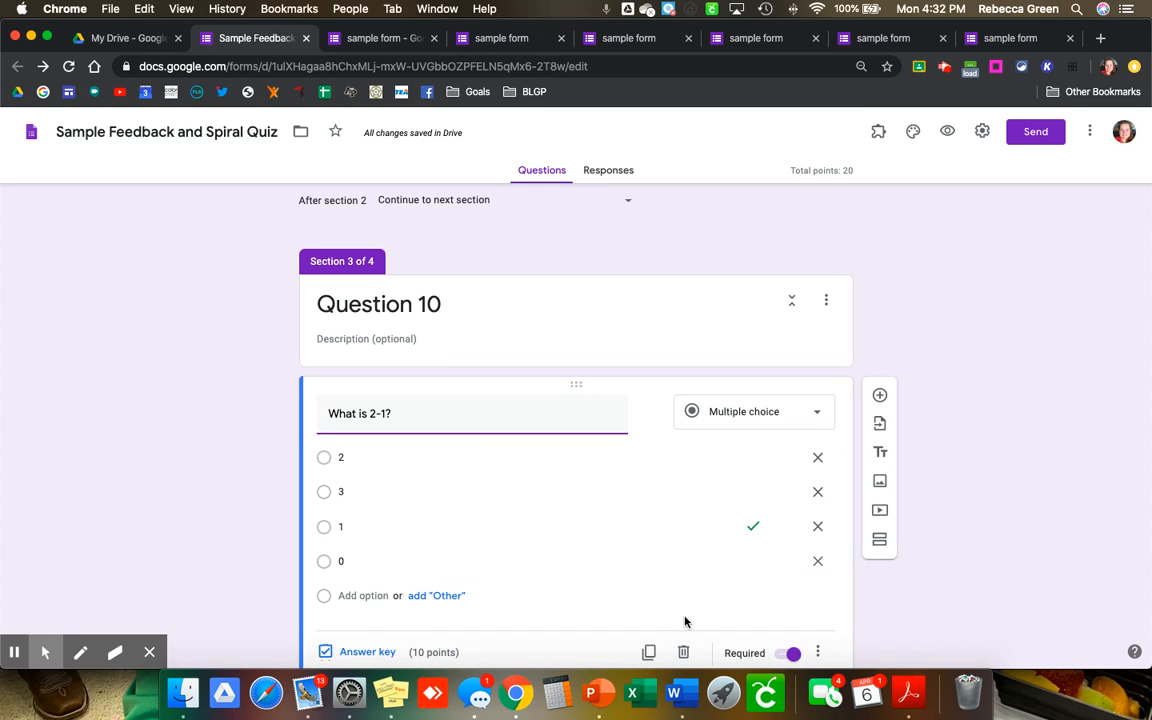
scroll(685, 617, "down", 3)
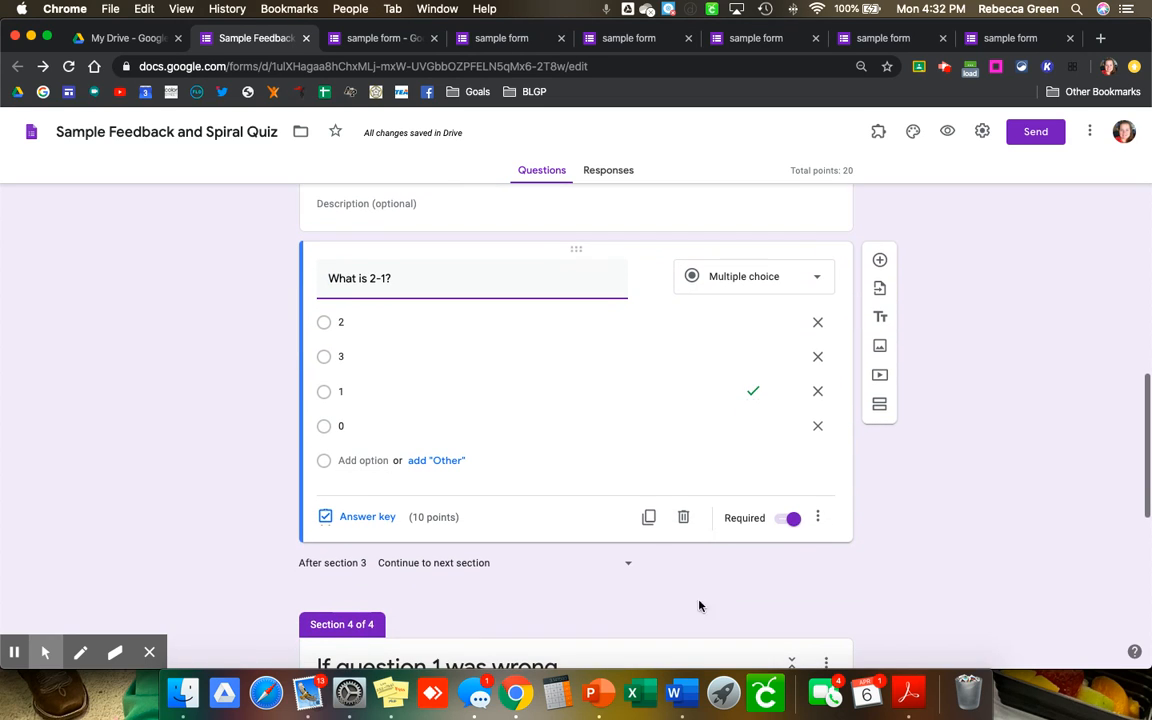
left_click(817, 518)
left_click(848, 590)
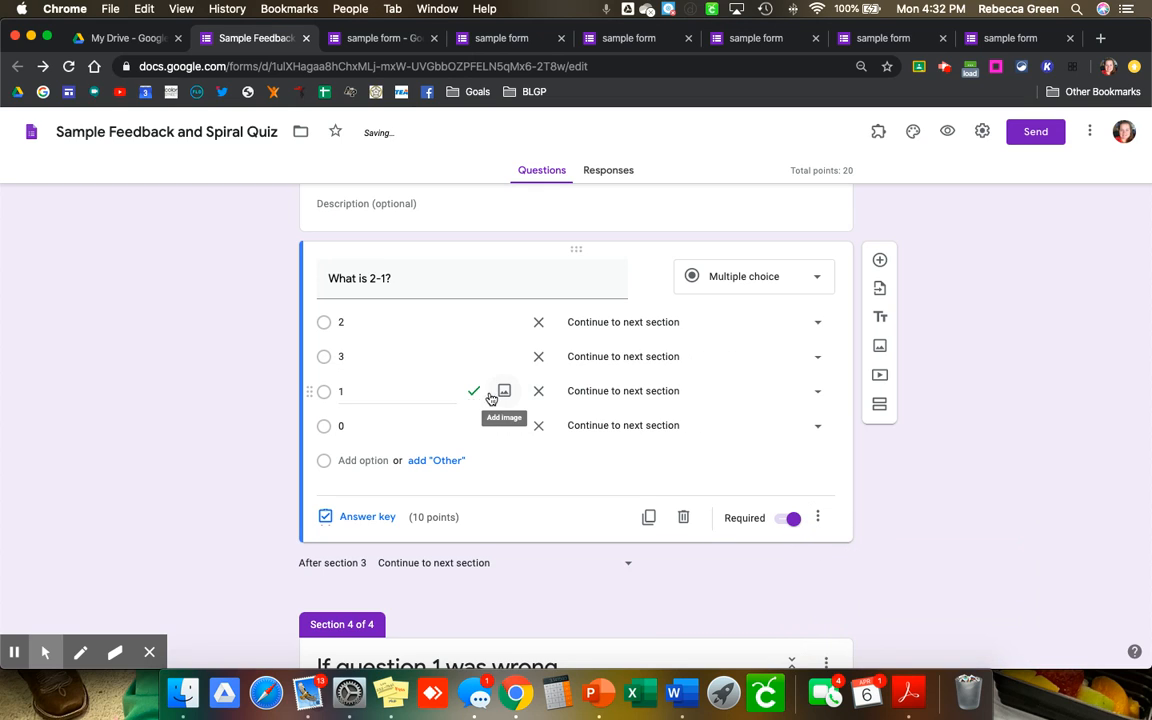
left_click(580, 396)
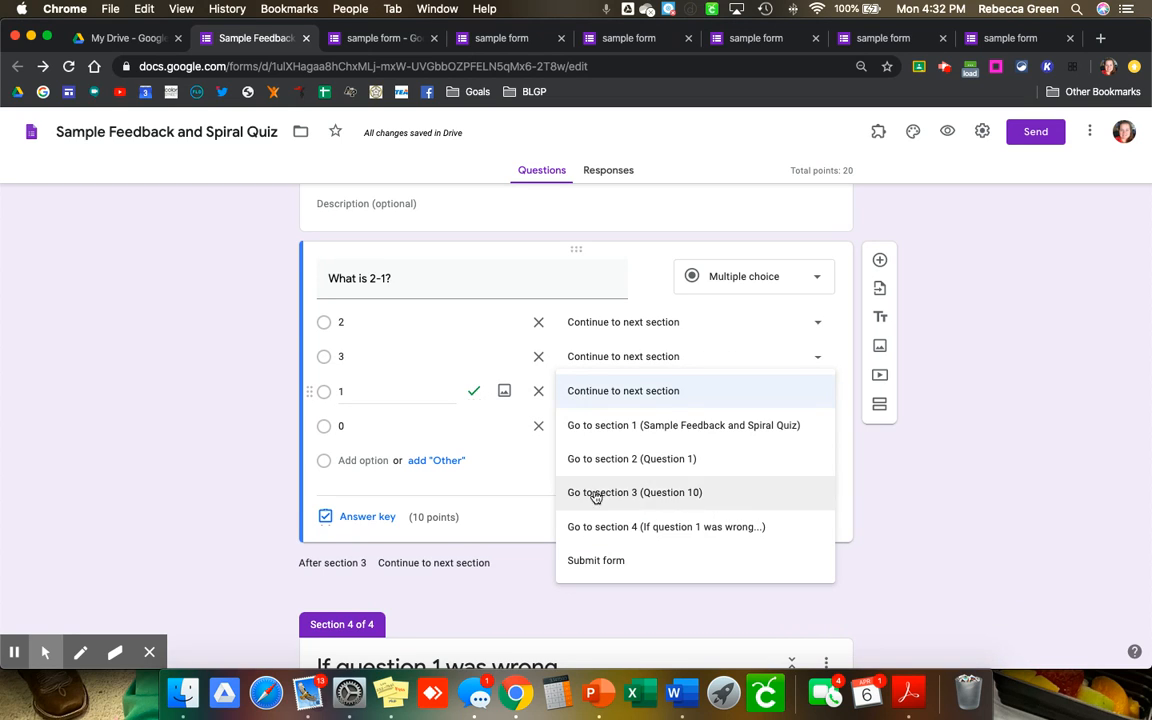
left_click(611, 561)
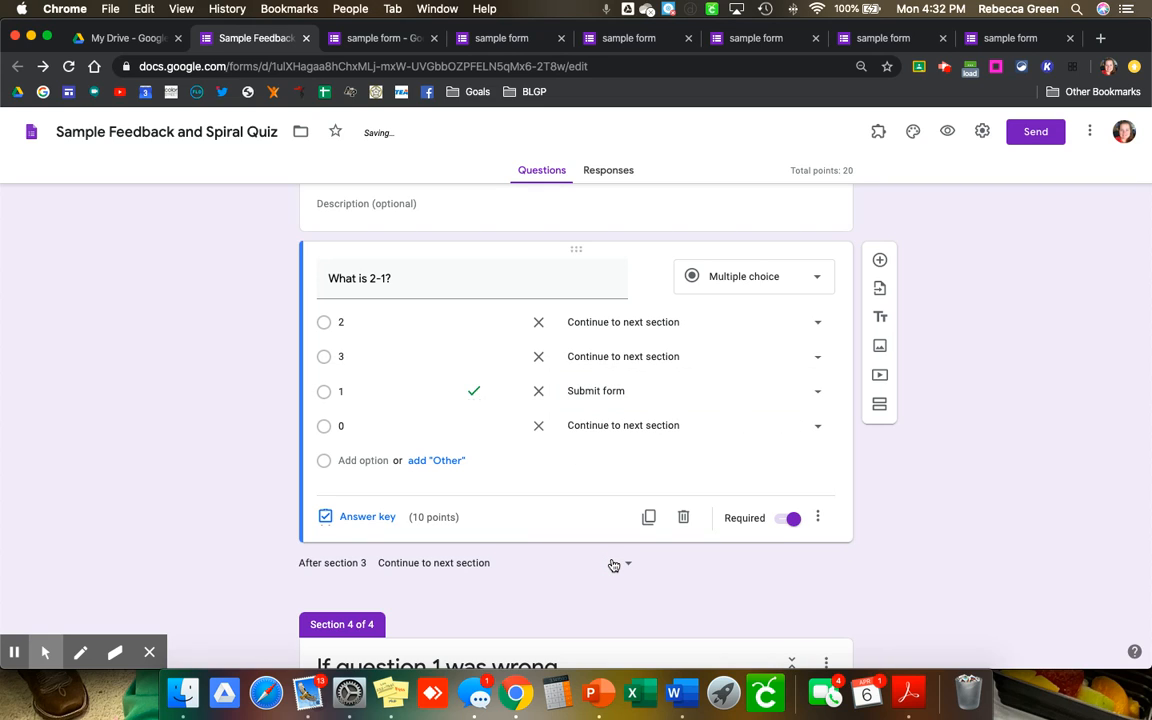
Step: Send the wrong answers 2, 3 and 0 of "What is 2-1?" to section 4 (If question 1 was wrong...)
left_click(632, 321)
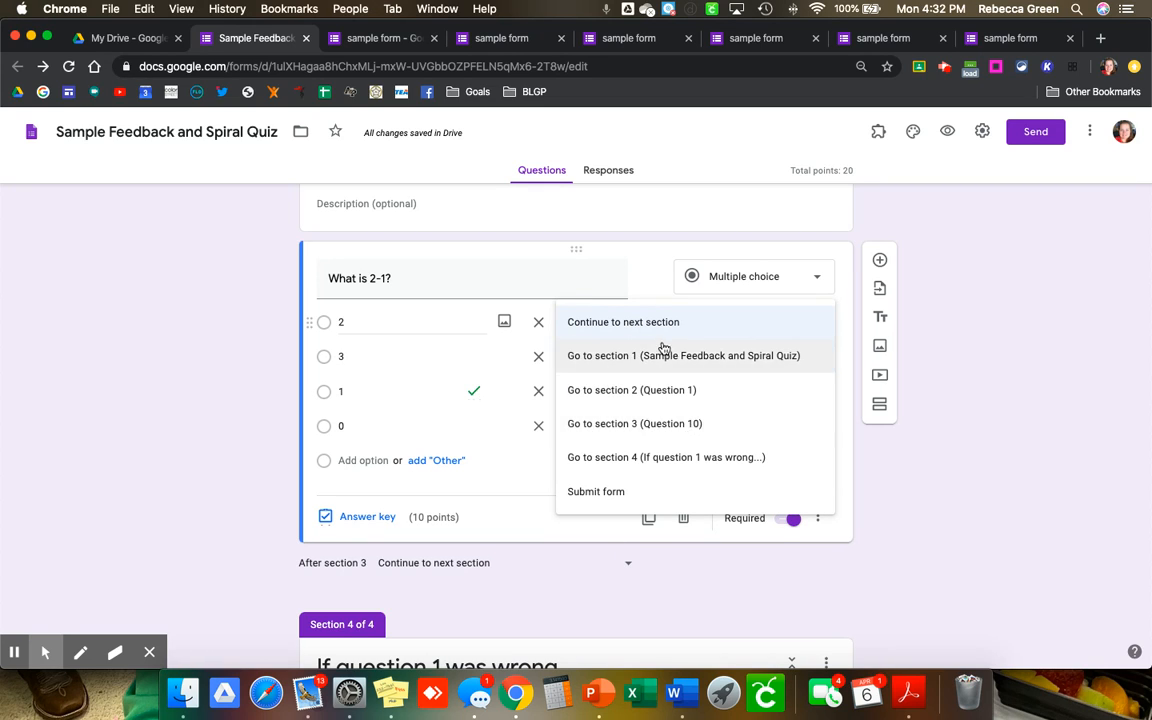
left_click(694, 459)
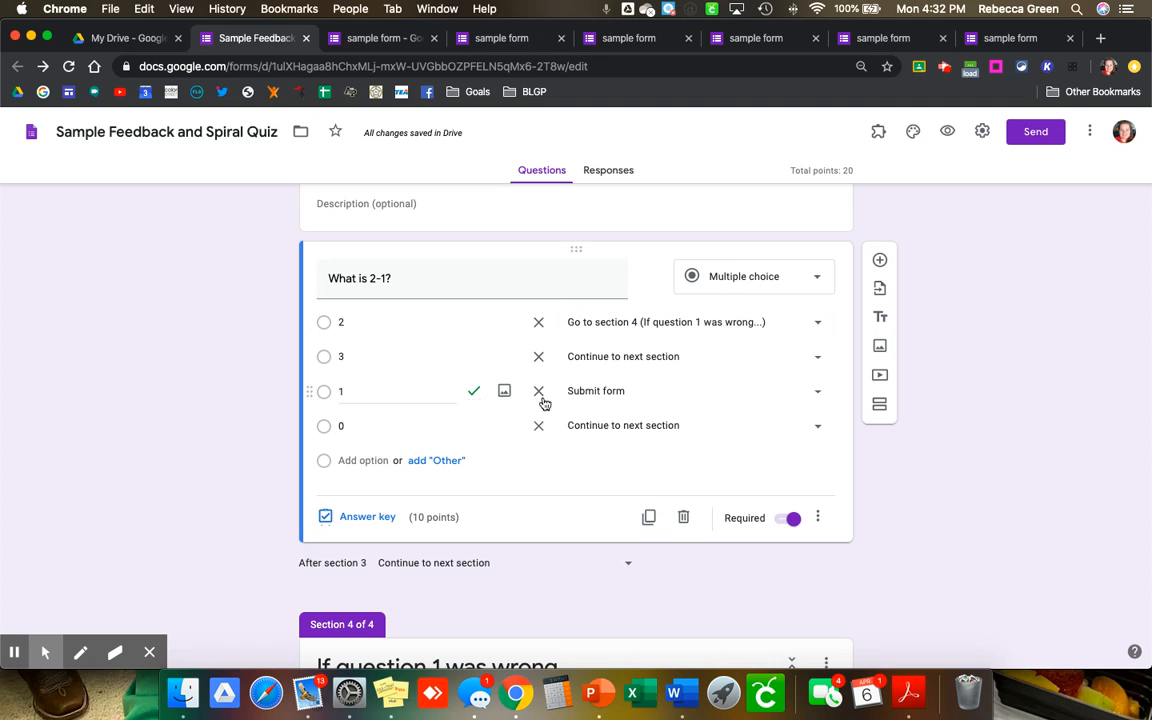
left_click(607, 358)
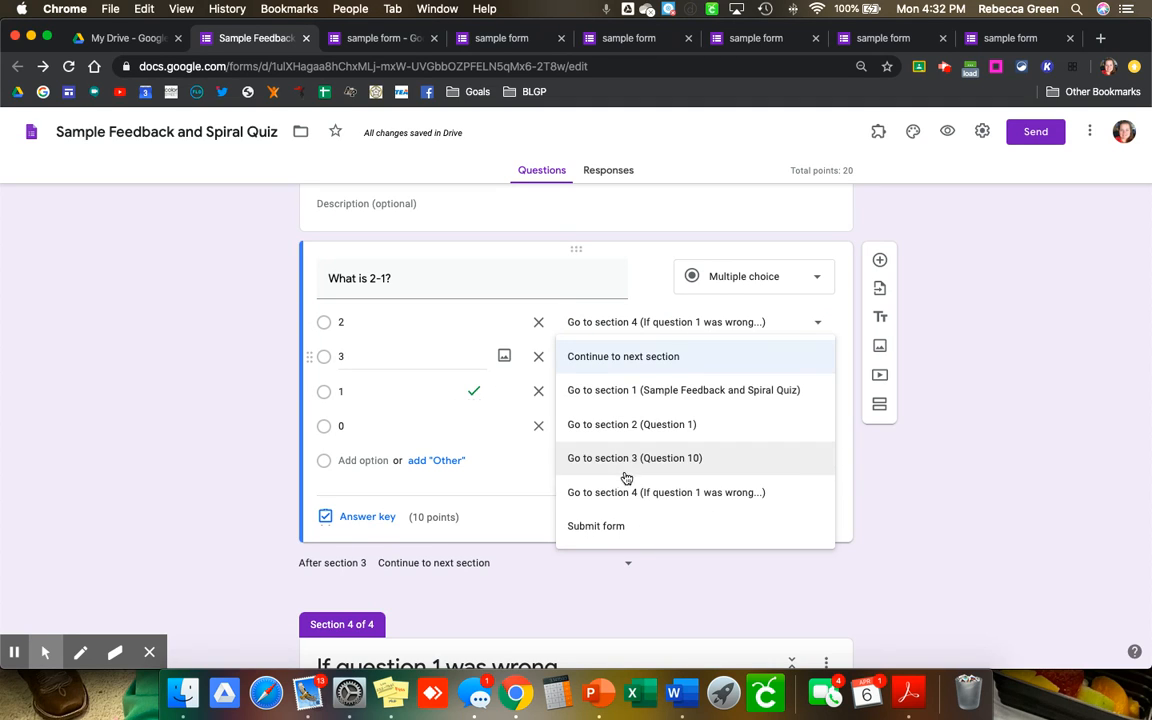
left_click(676, 492)
left_click(638, 426)
left_click(657, 558)
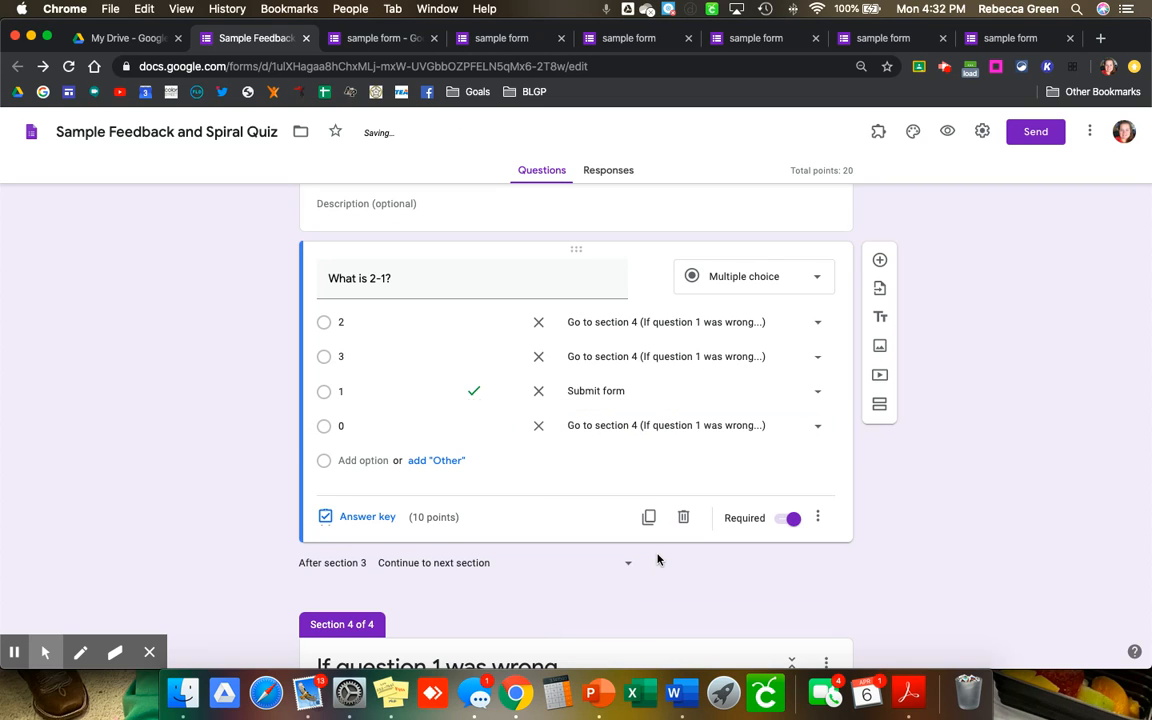
Step: Make all four answers (3, 1, 5 and 6) of "What is 3+2?" in section 4 submit the form
scroll(700, 460, "down", 3)
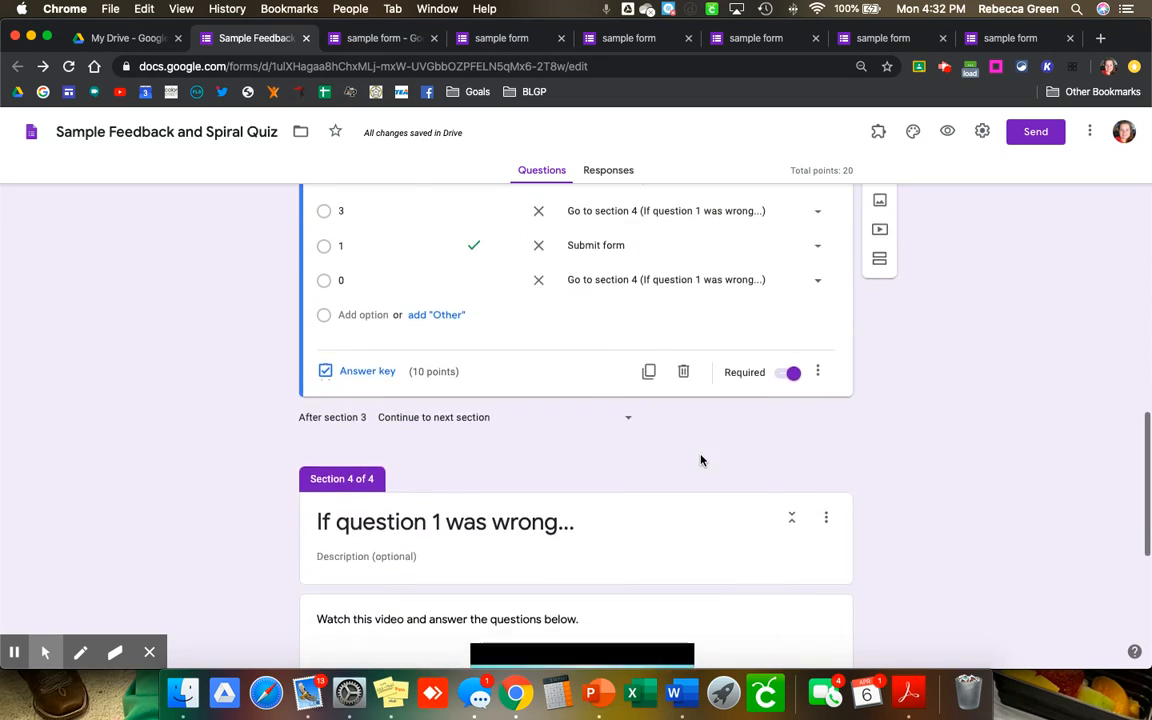
scroll(700, 460, "down", 5)
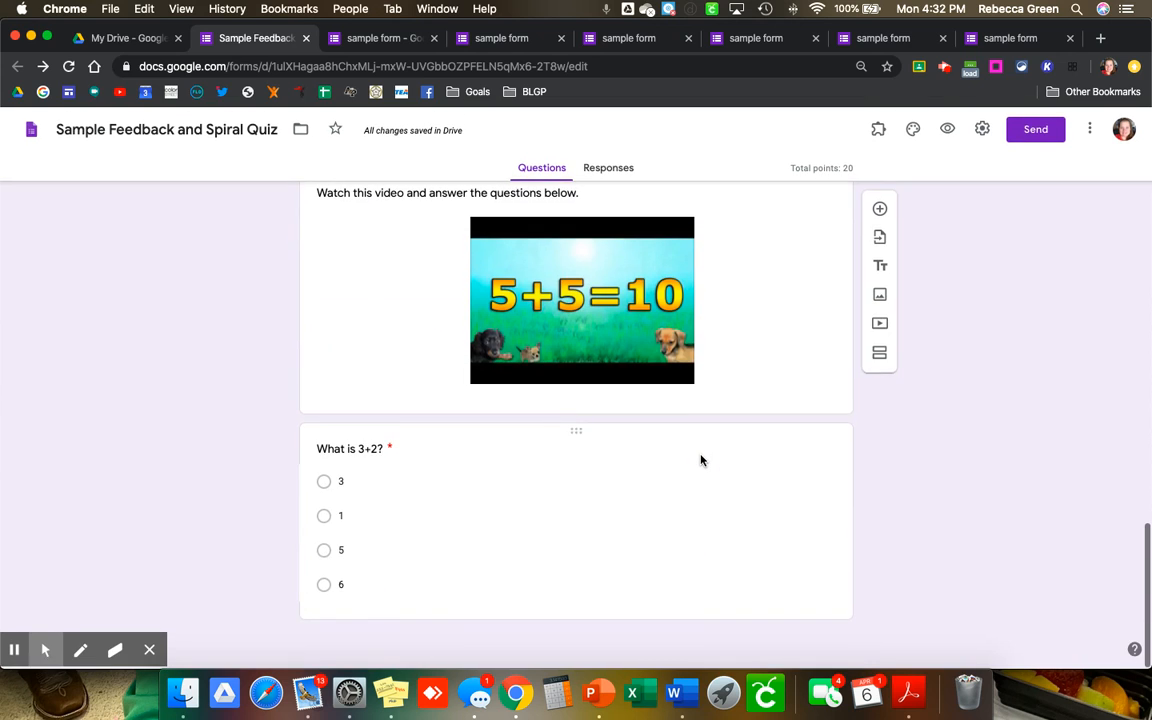
left_click(700, 460)
scroll(500, 440, "up", 2)
scroll(533, 525, "down", 3)
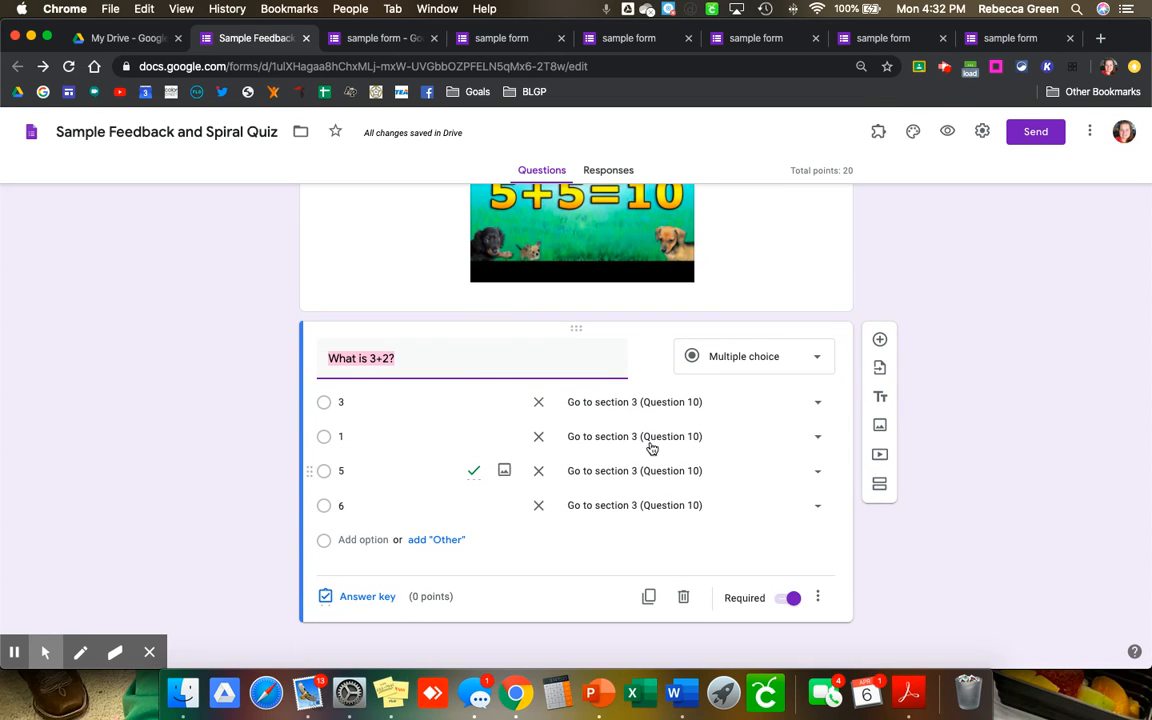
left_click(647, 403)
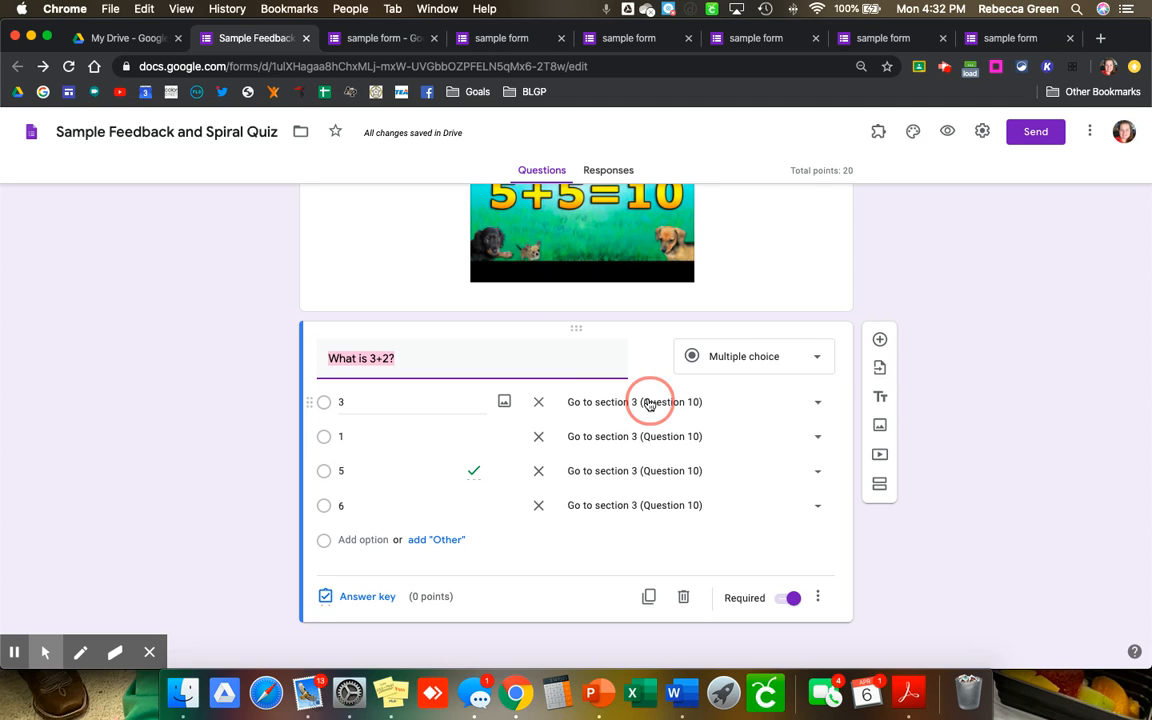
left_click(645, 471)
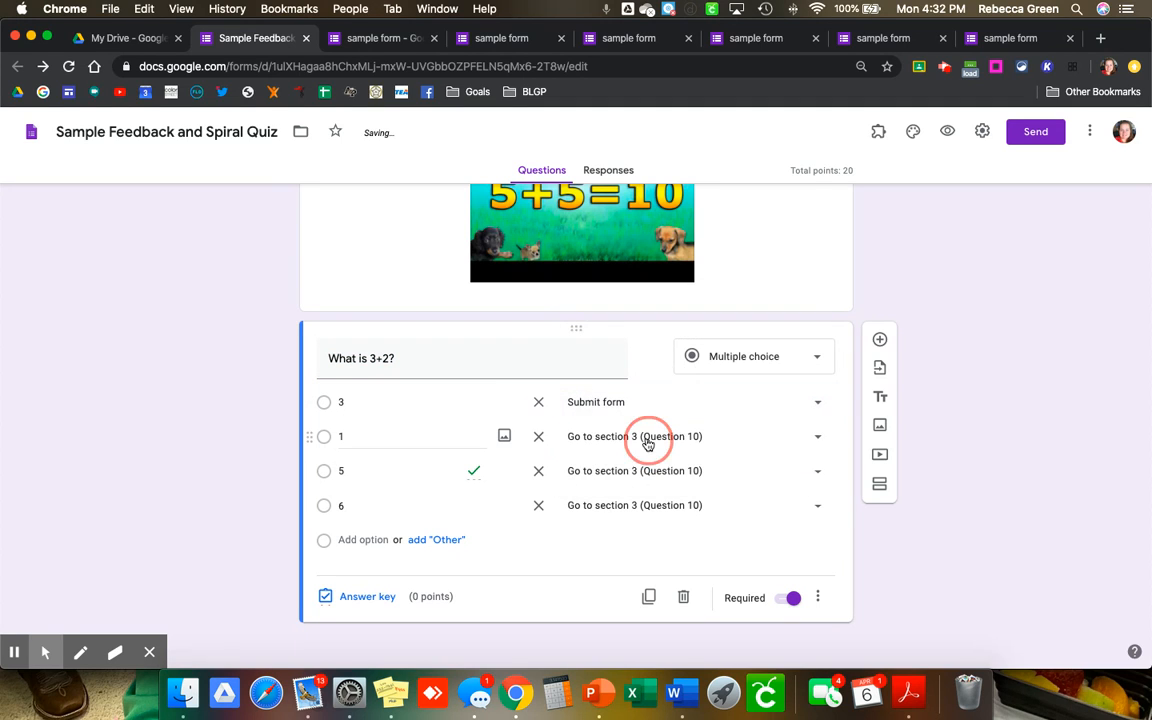
left_click(650, 437)
left_click(643, 504)
left_click(648, 470)
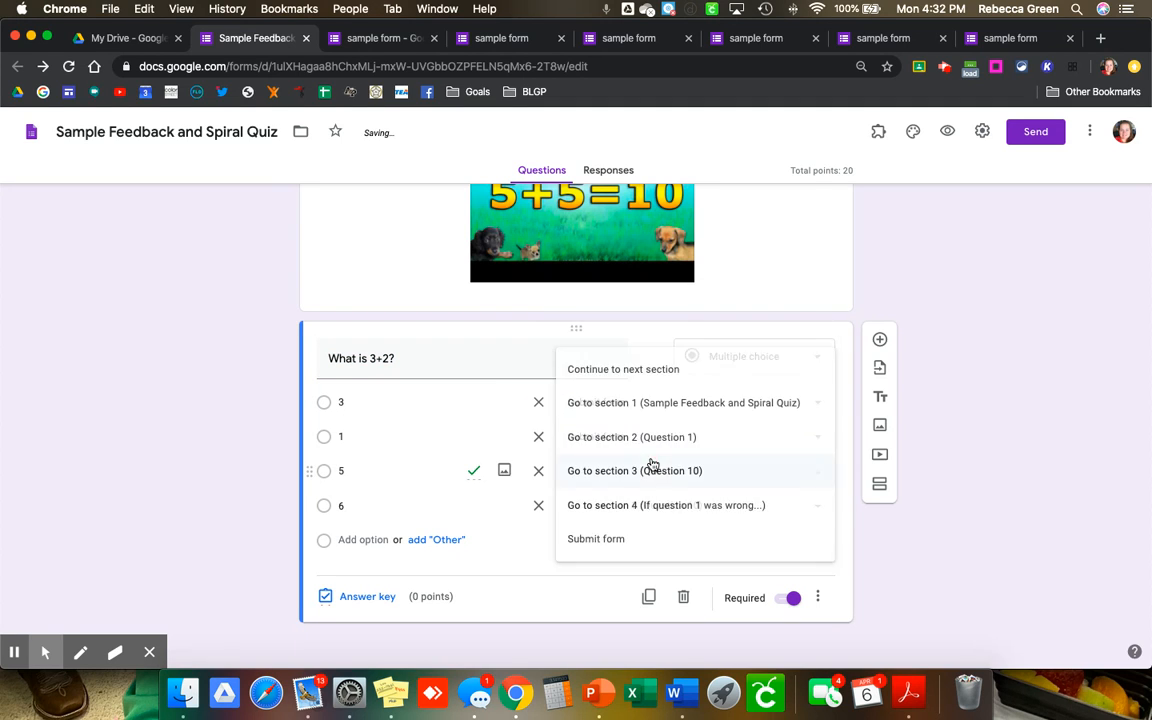
left_click(636, 537)
left_click(647, 511)
left_click(643, 567)
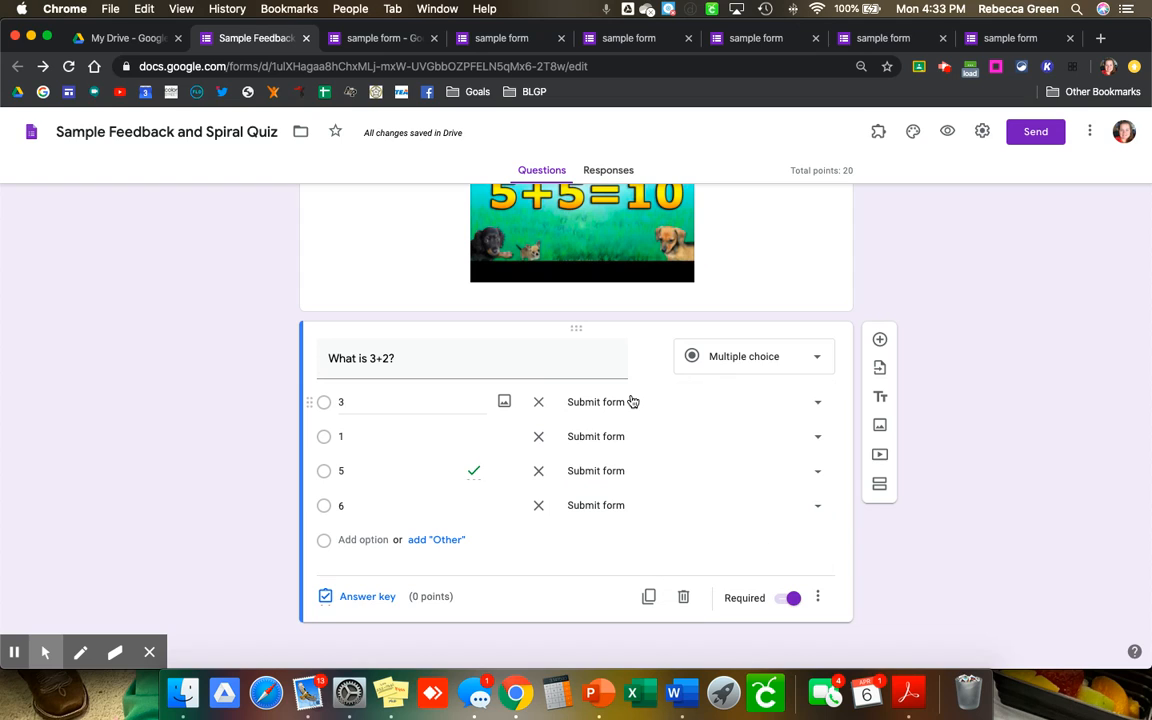
Step: Preview the quiz, enter "Name Here" as the name, choose the first homeroom and continue to Question 1
left_click(947, 133)
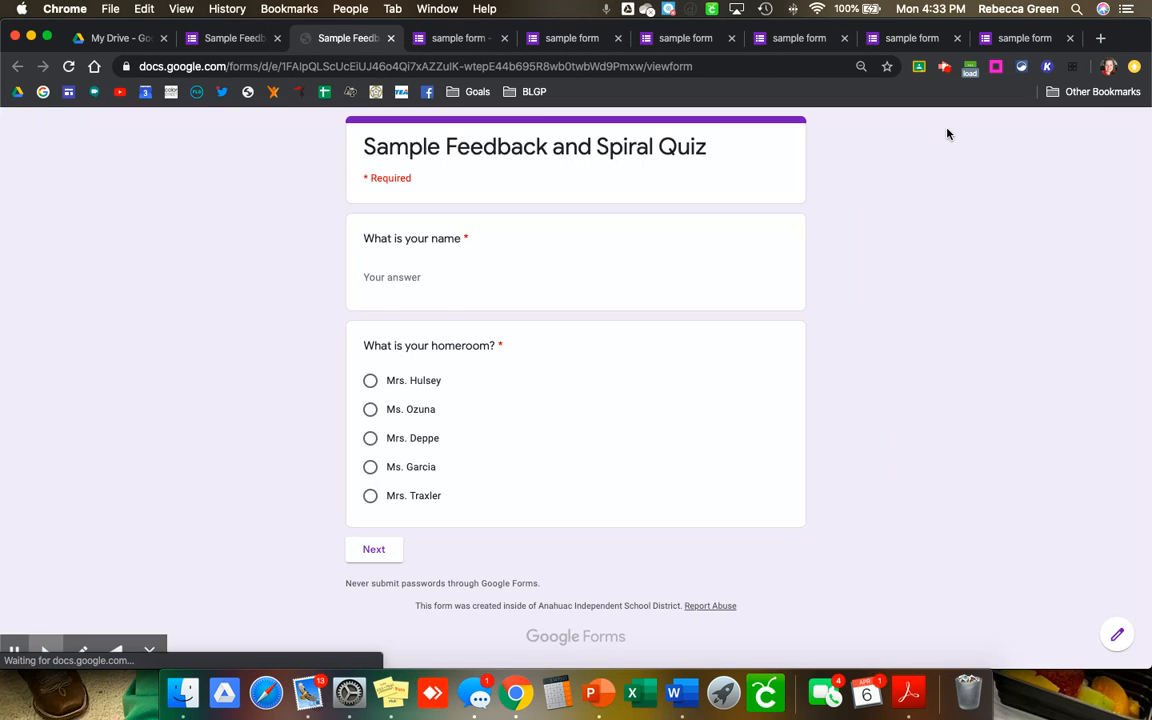
left_click(413, 279)
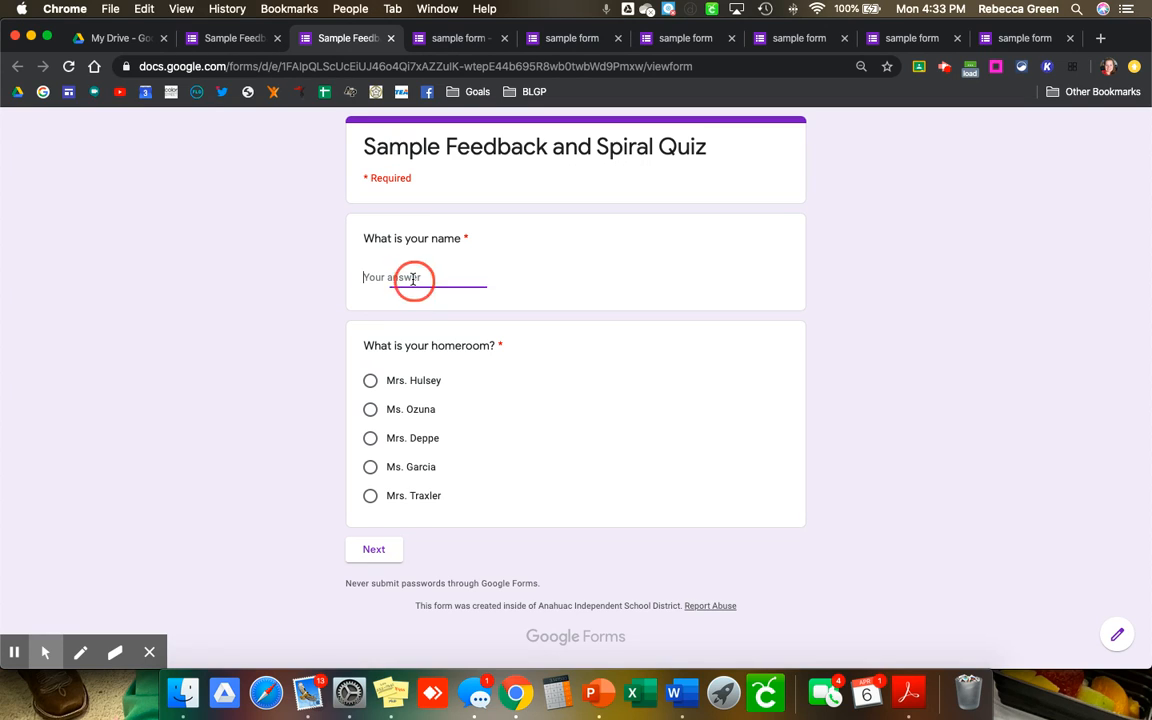
type("Name Here")
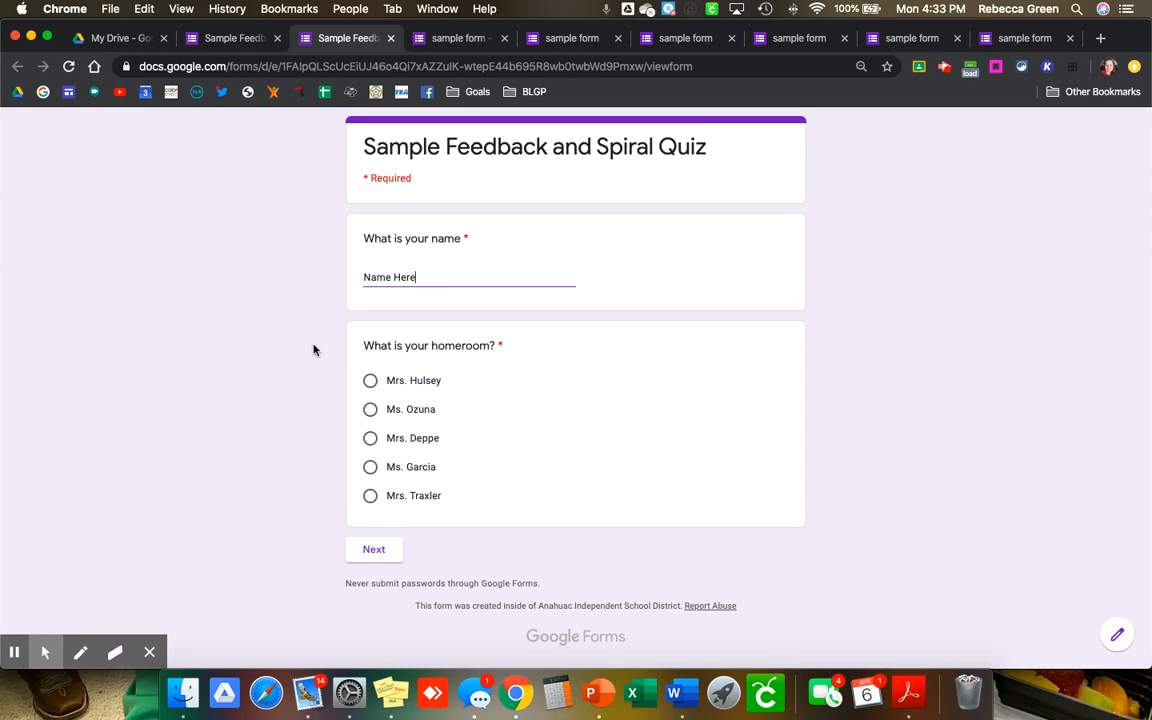
left_click(370, 380)
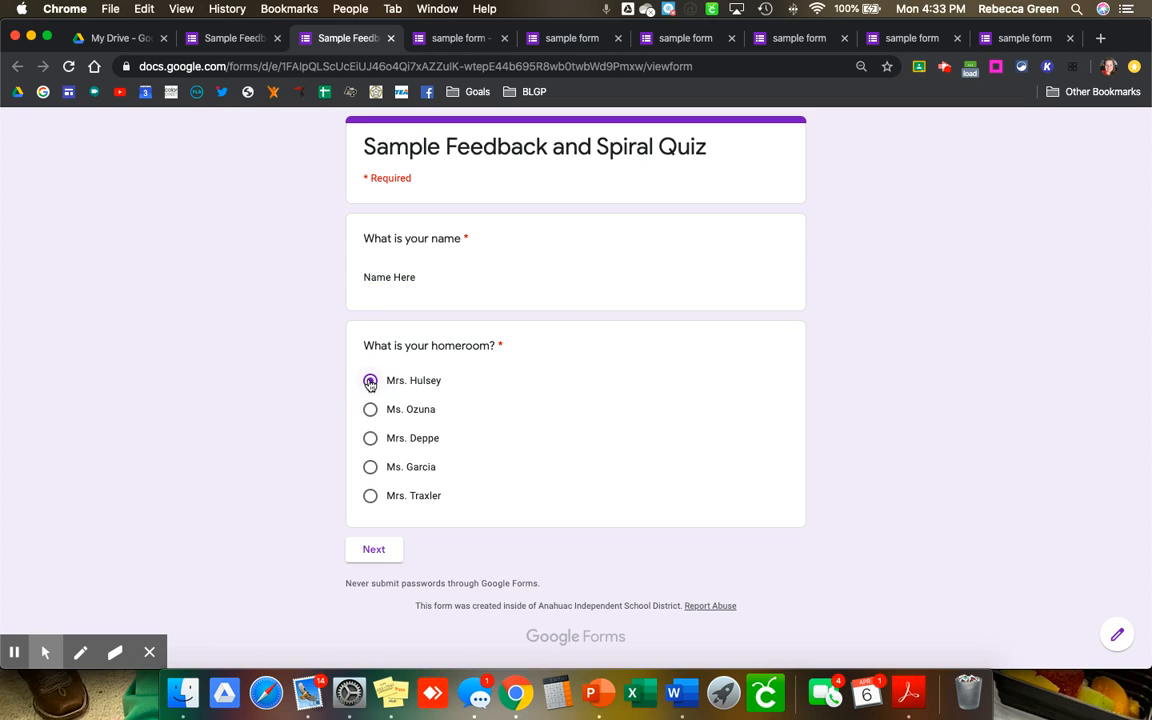
left_click(374, 552)
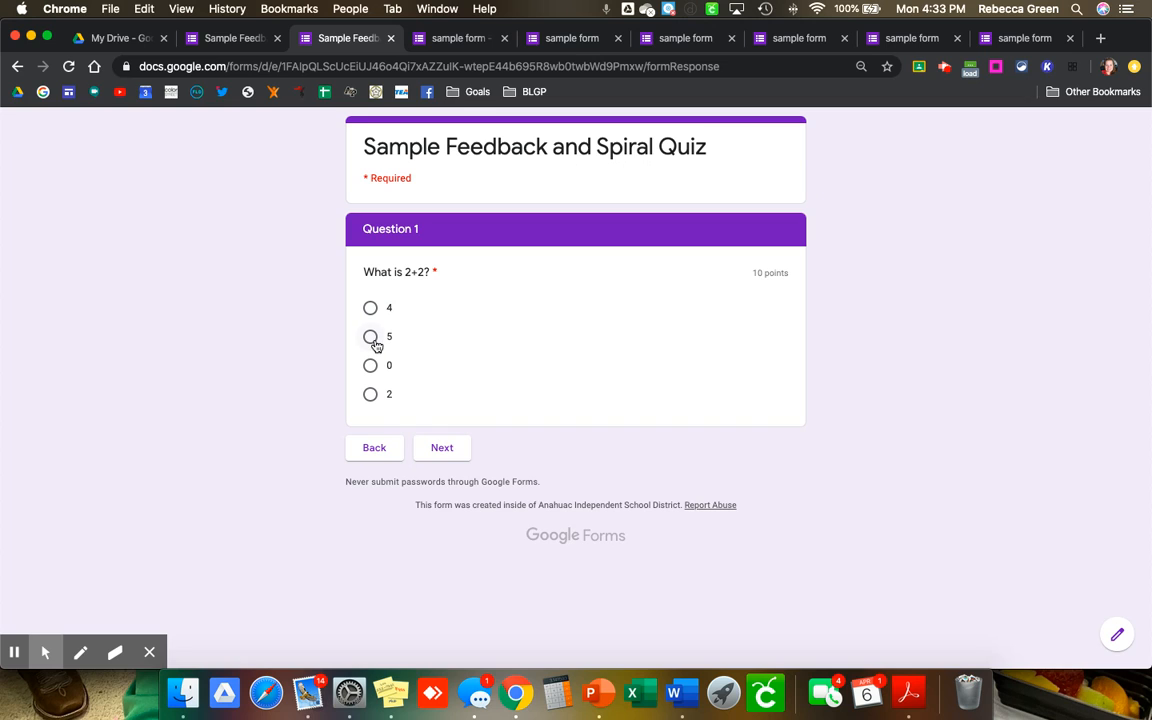
Step: Answer "What is 2+2?" with the wrong answer 5, continue to the video section and answer "What is 3+2?" with 5
left_click(437, 452)
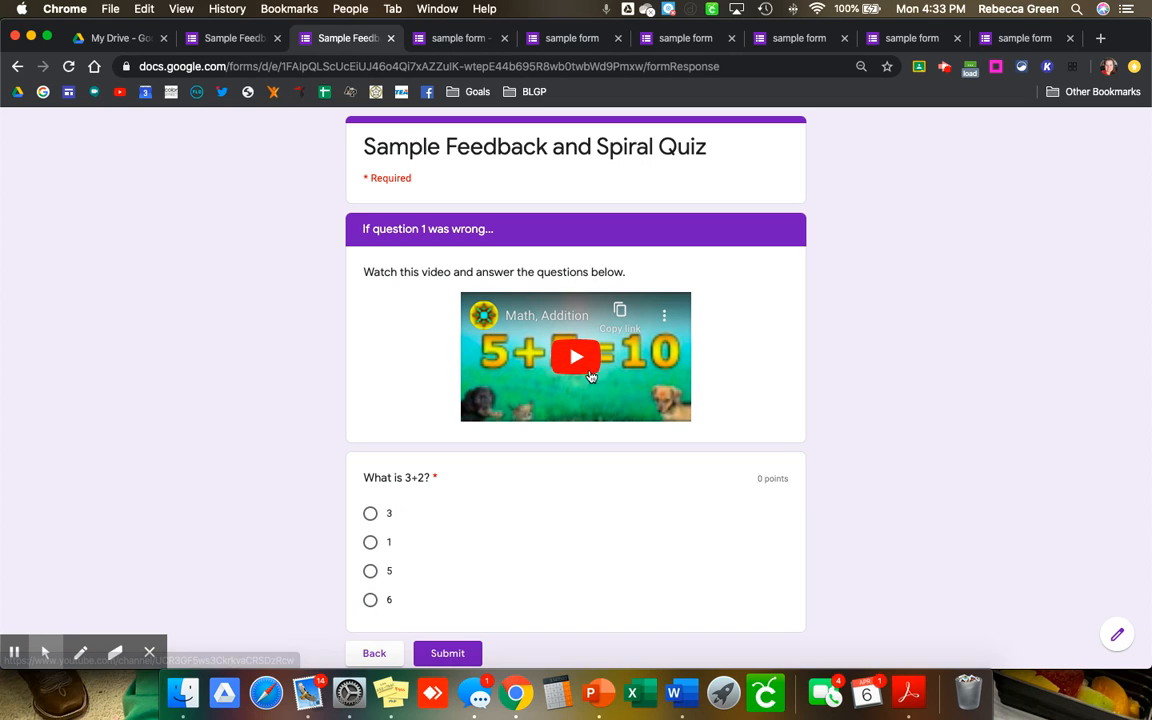
scroll(590, 373, "down", 2)
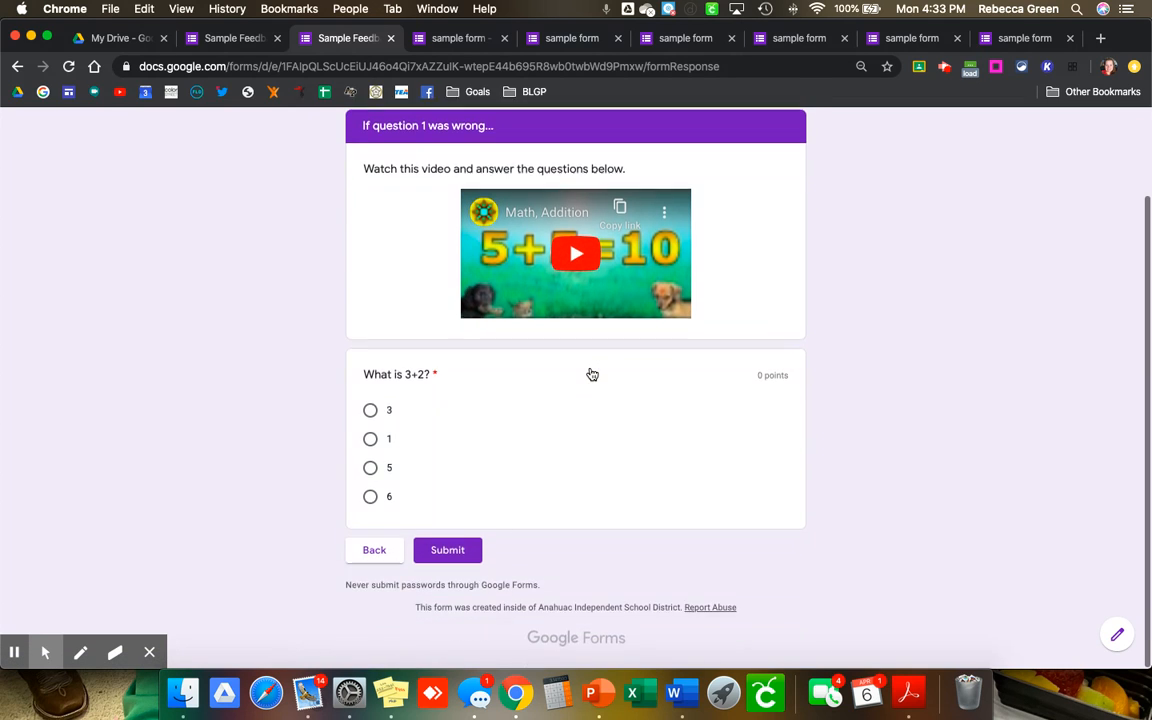
left_click(371, 469)
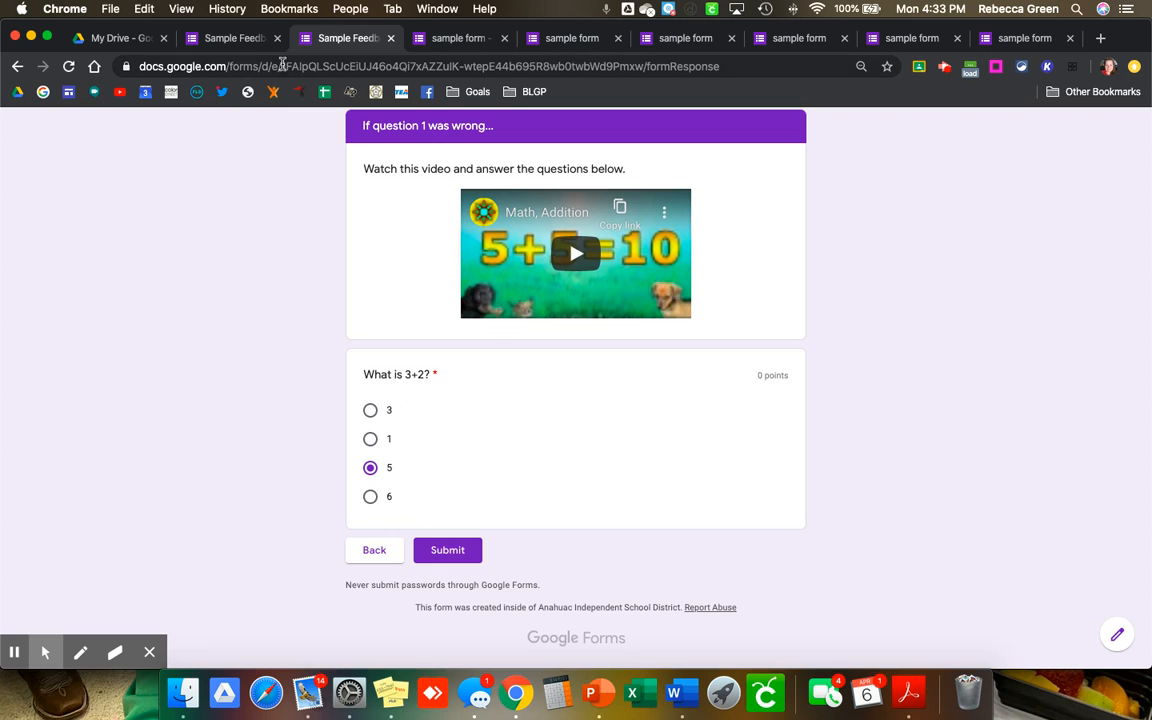
Step: Return to the form editor and send all four answers (3, 1, 5 and 6) of "What is 3+2?" to section 2 (Question 1)
left_click(232, 38)
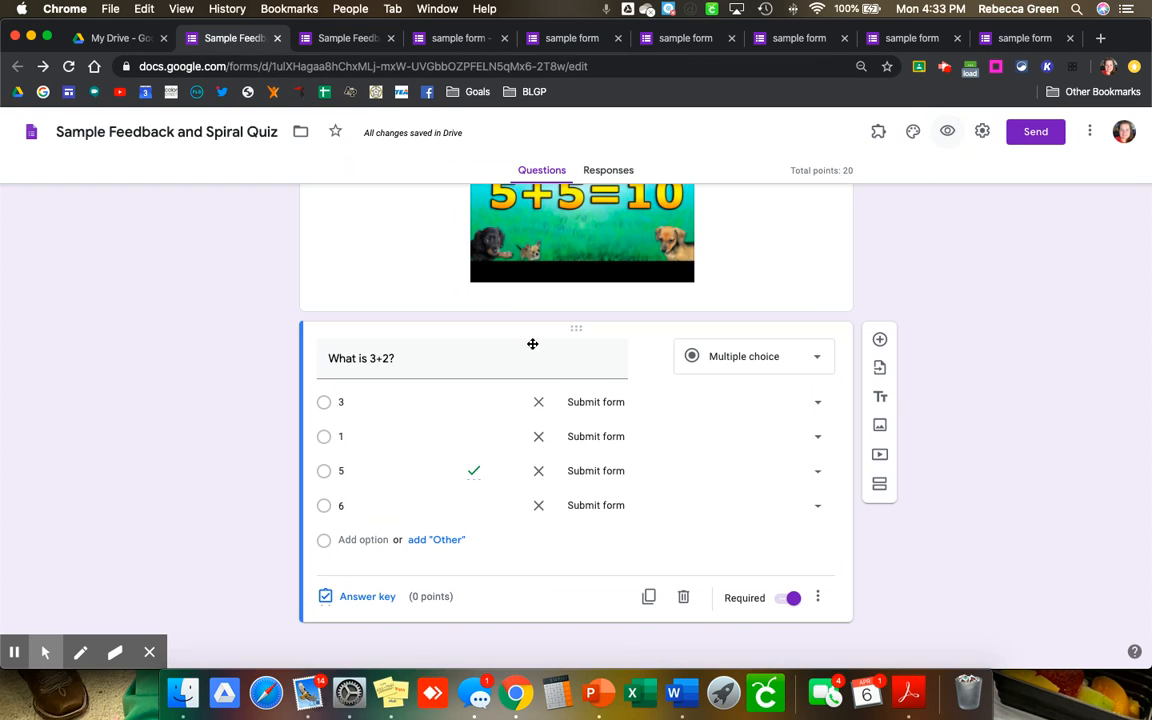
left_click(594, 403)
left_click(594, 403)
left_click(599, 403)
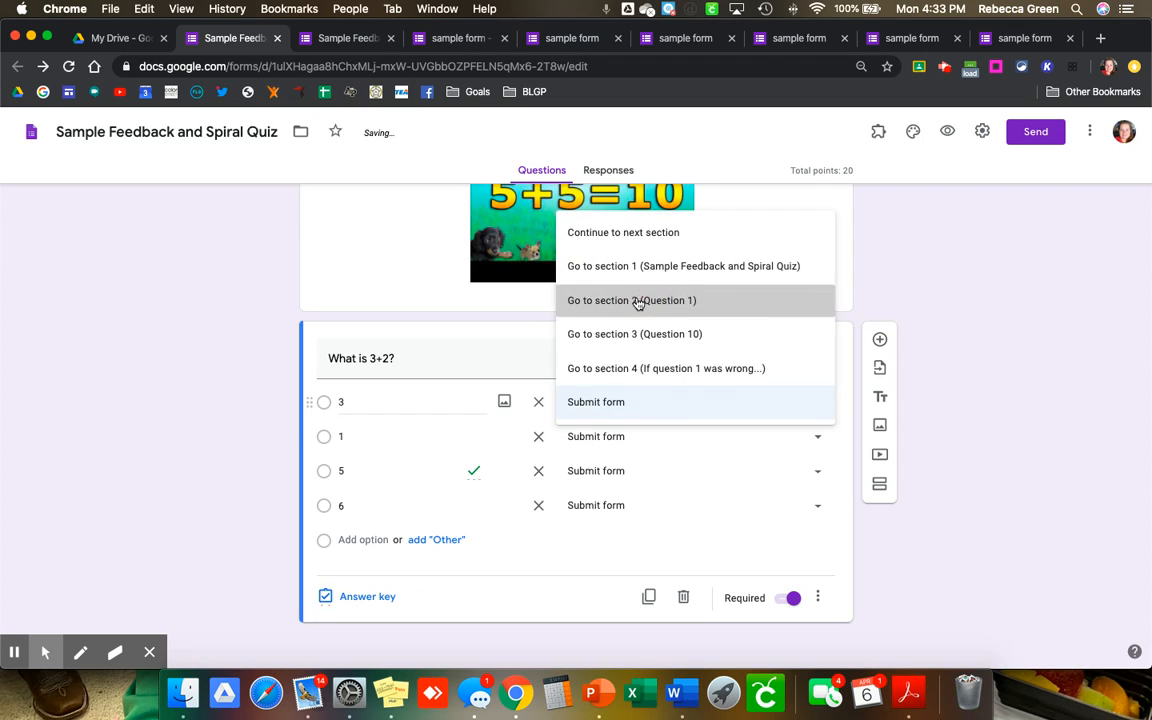
left_click(638, 301)
left_click(616, 441)
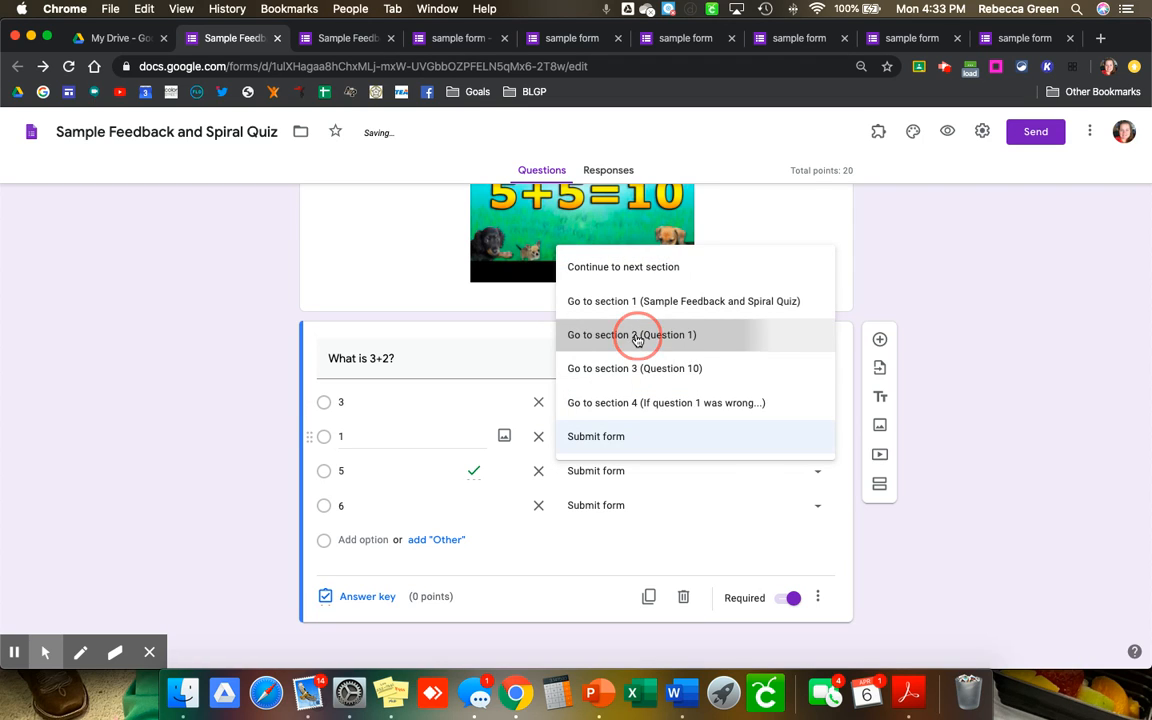
left_click(632, 334)
left_click(616, 506)
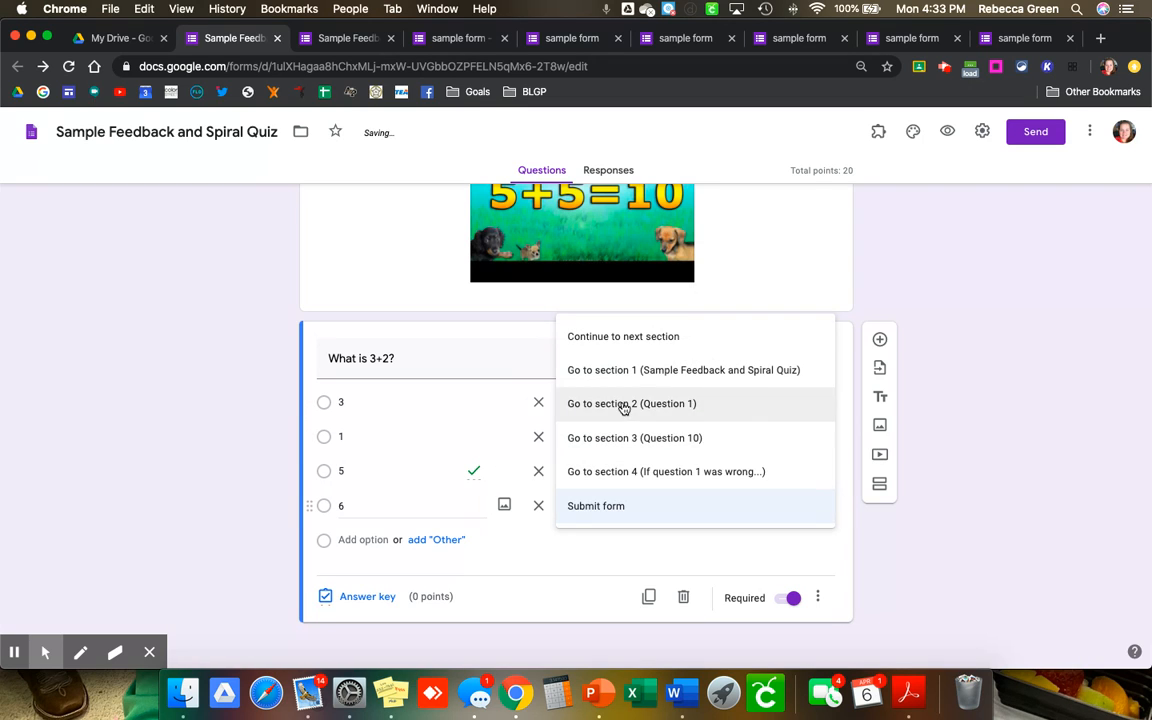
left_click(620, 405)
left_click(617, 473)
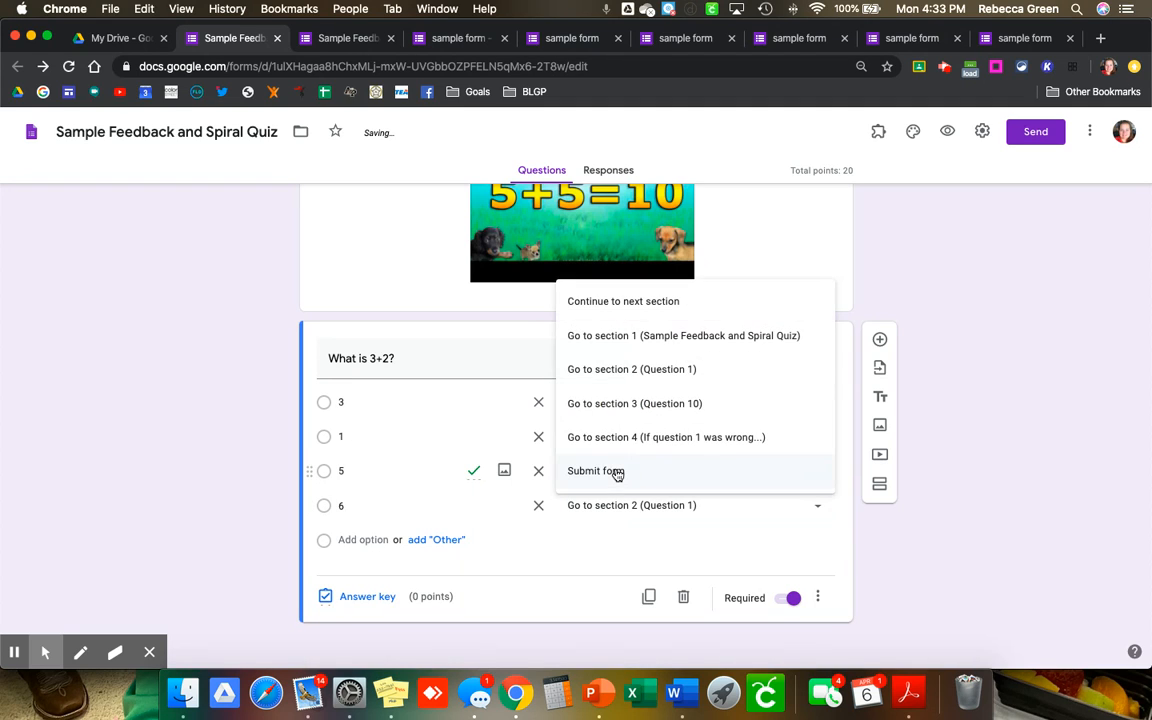
left_click(628, 374)
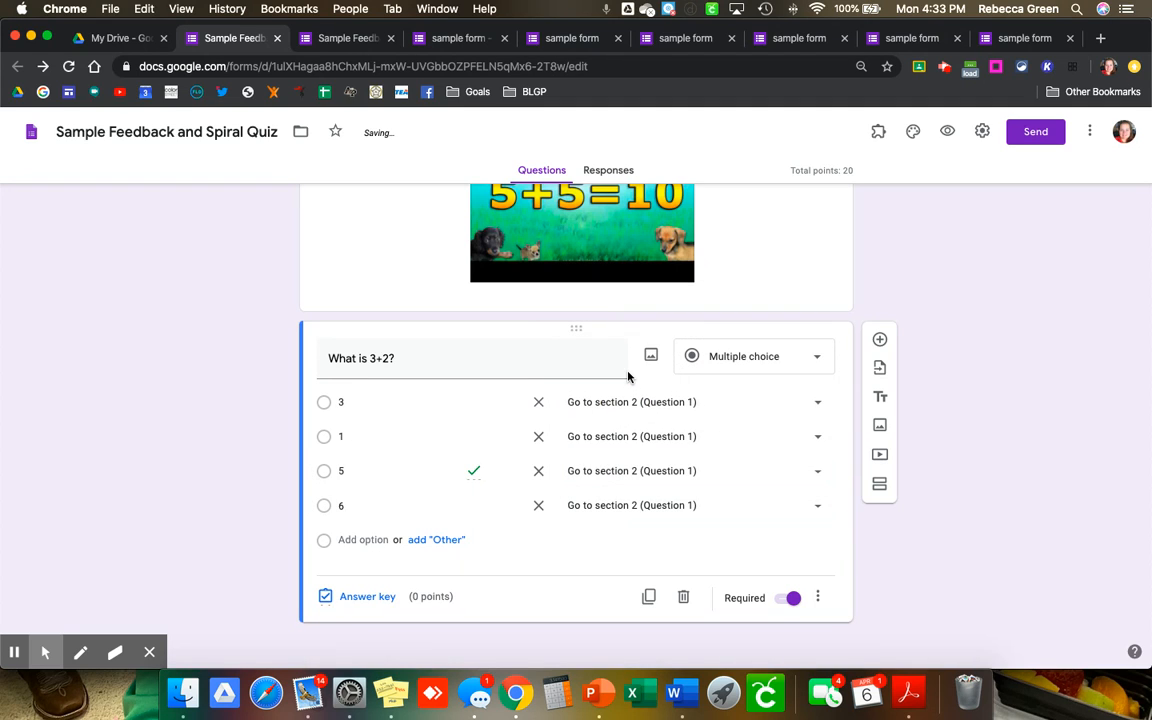
Step: Send all four answers (3, 1, 5 and 6) of "What is 3+2?" to section 3 (Question 10)
left_click(634, 404)
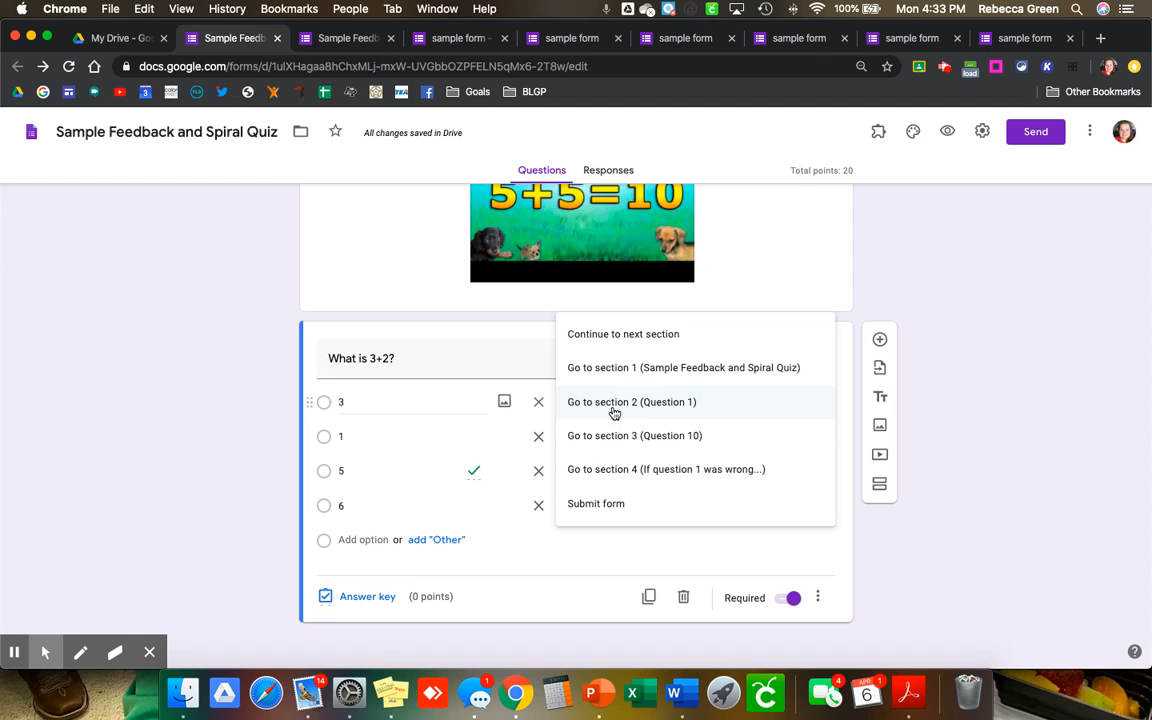
left_click(663, 437)
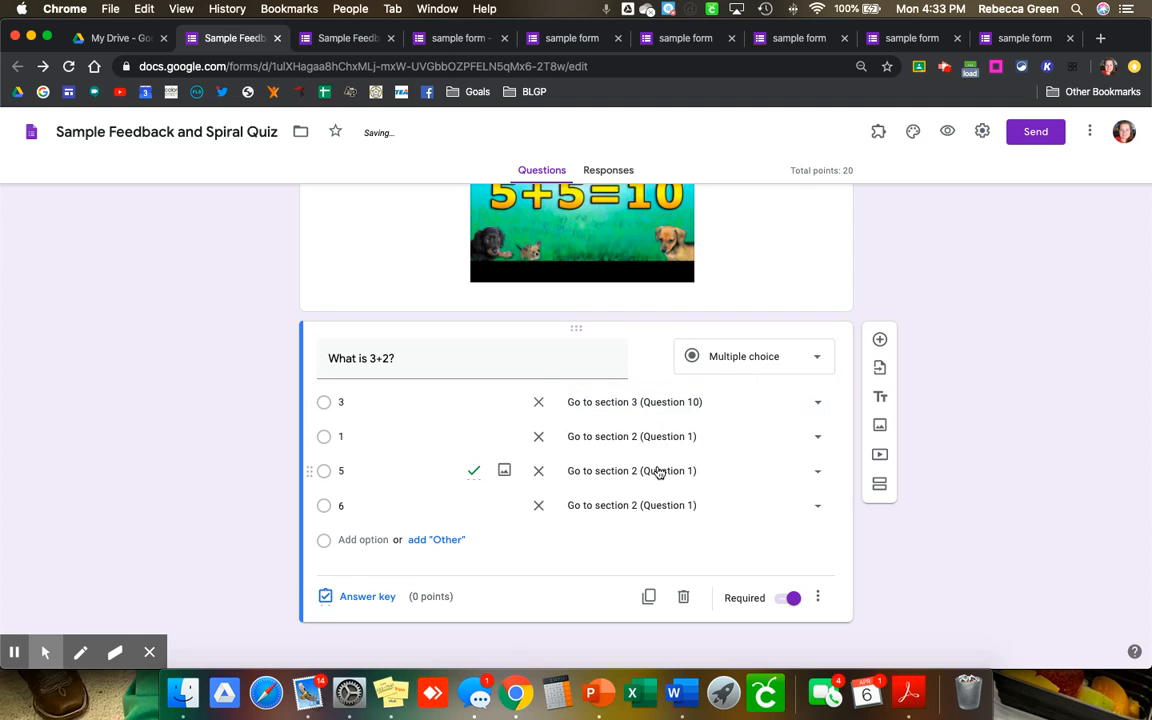
left_click(659, 472)
left_click(658, 504)
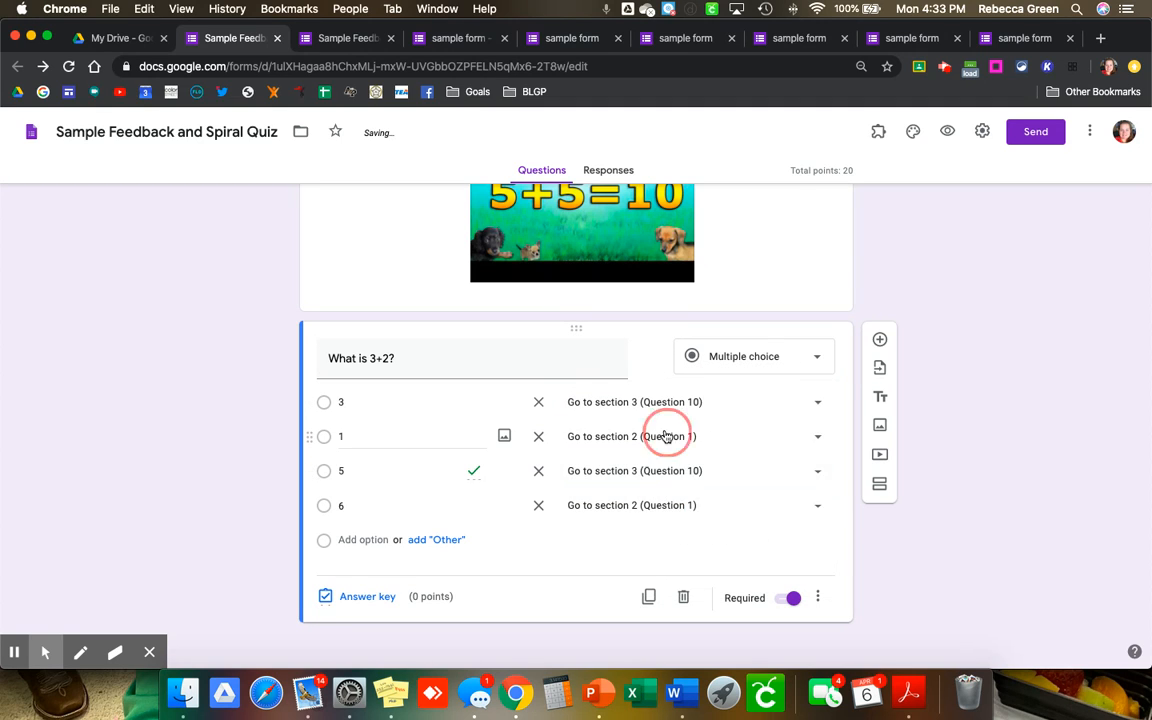
left_click(665, 437)
left_click(673, 472)
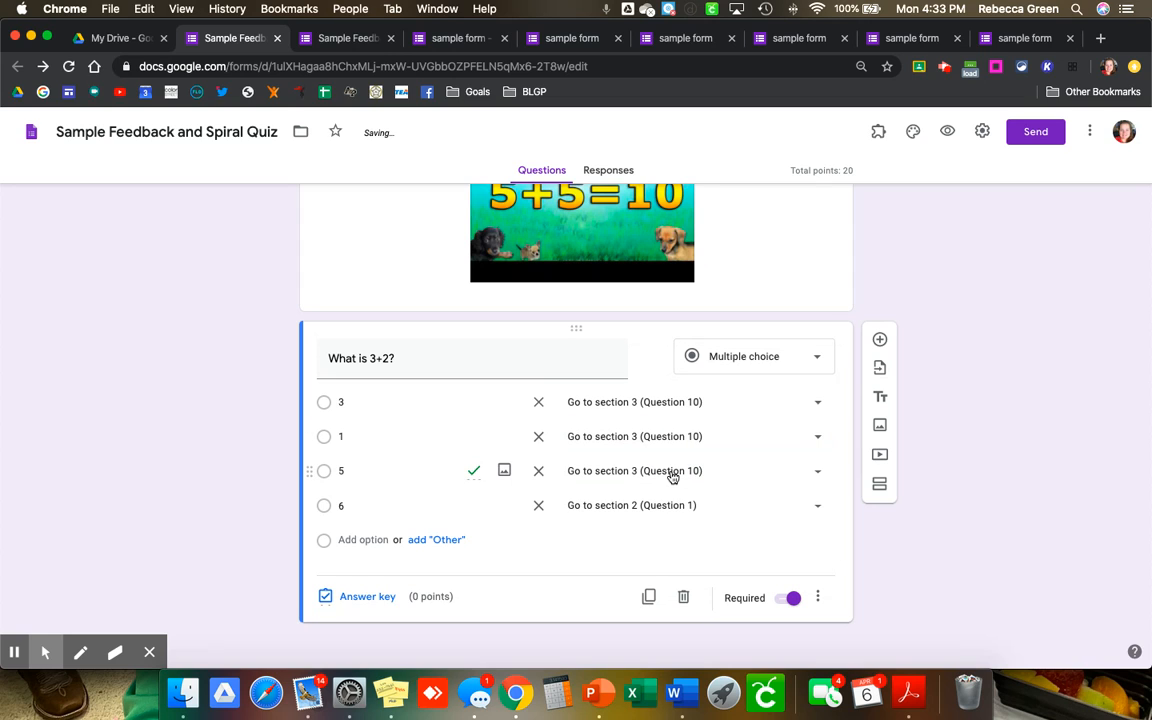
left_click(674, 505)
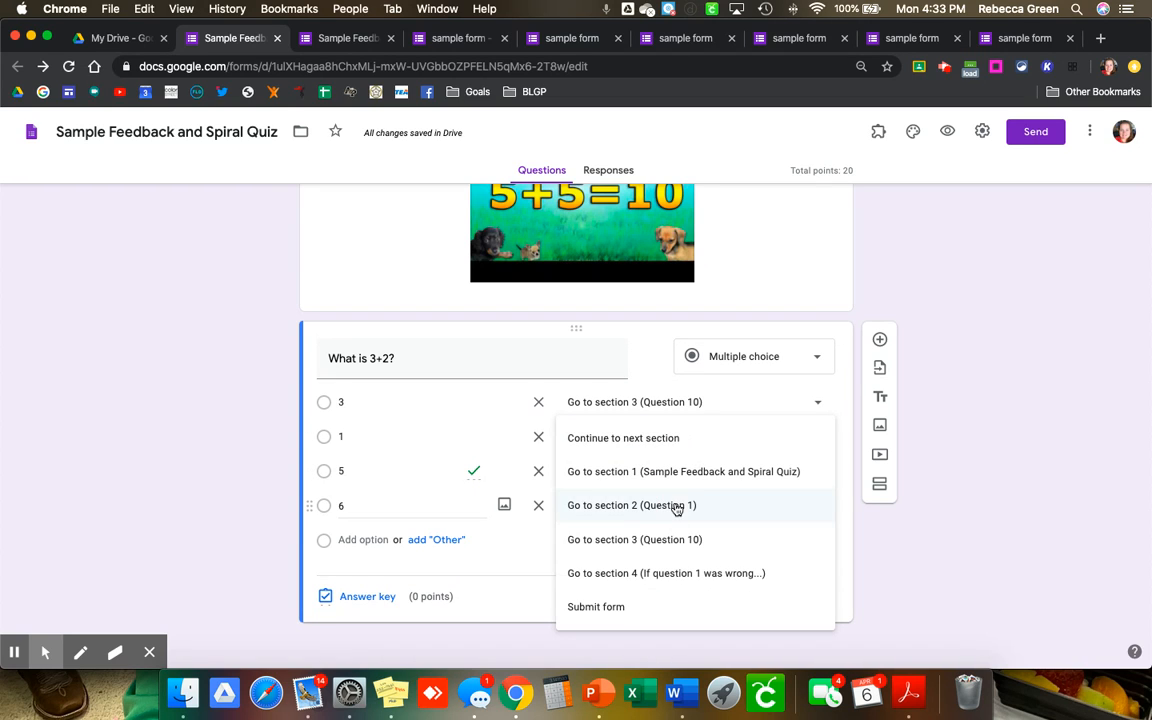
left_click(677, 539)
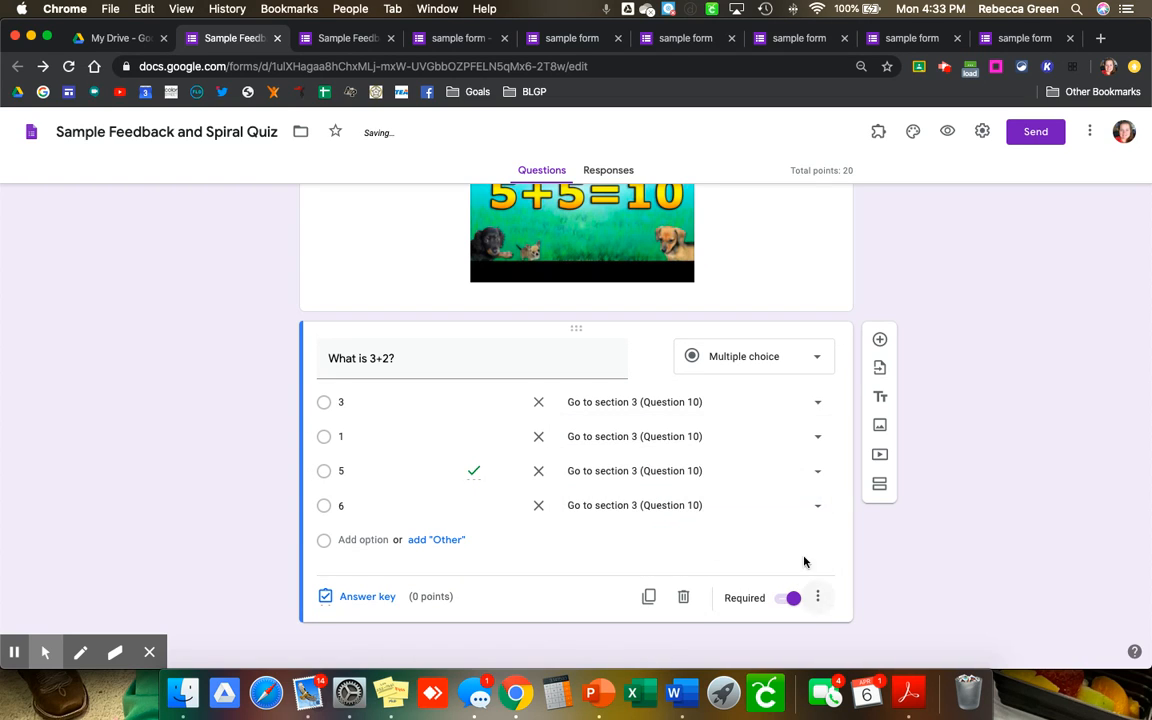
Step: Open a new preview of the quiz, enter "Name Here" as the name, choose the first homeroom and continue
left_click(947, 131)
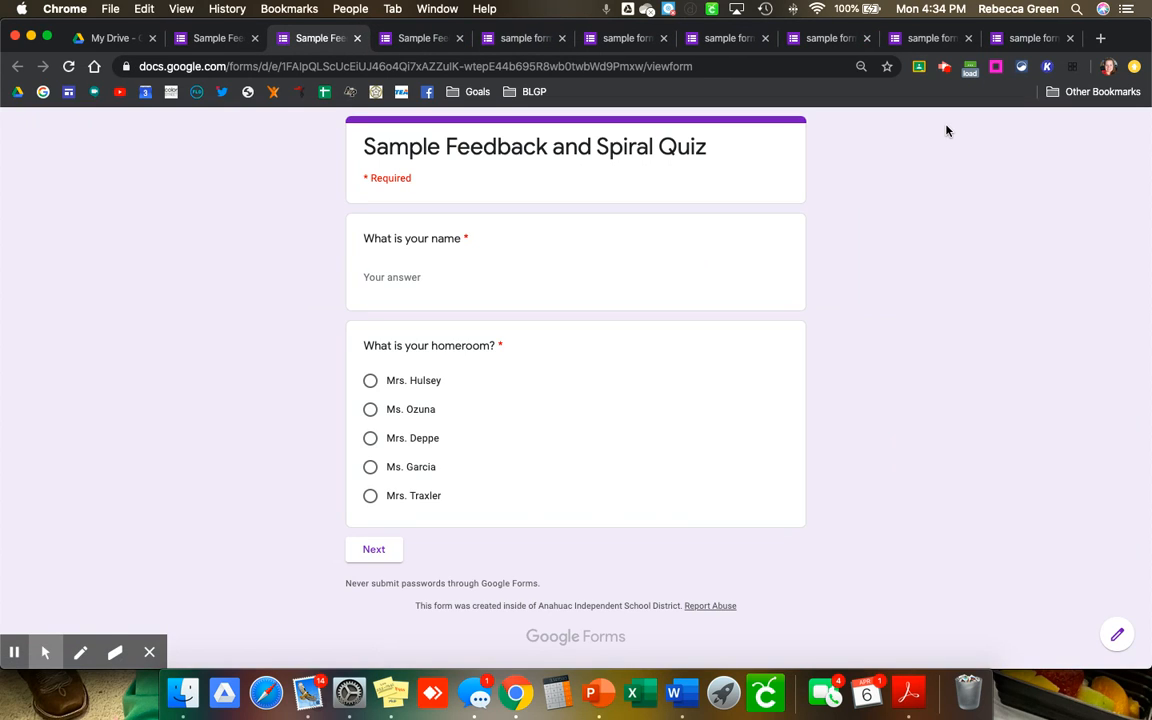
left_click(413, 275)
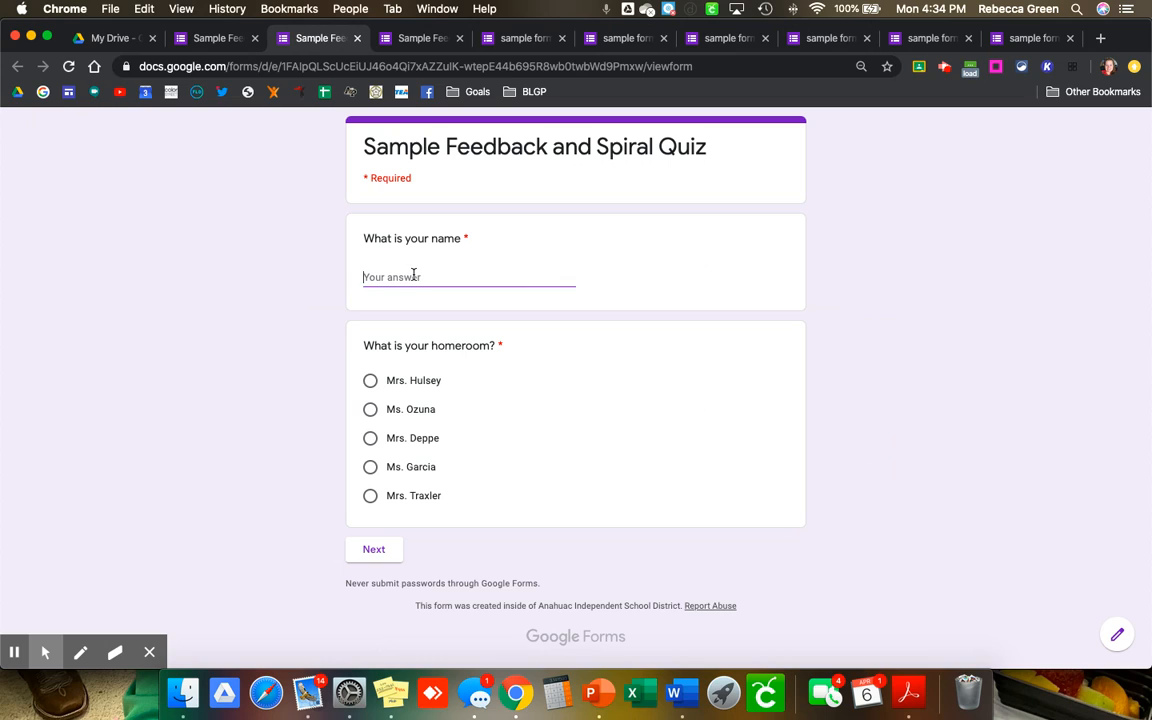
type("Name Here")
left_click(370, 380)
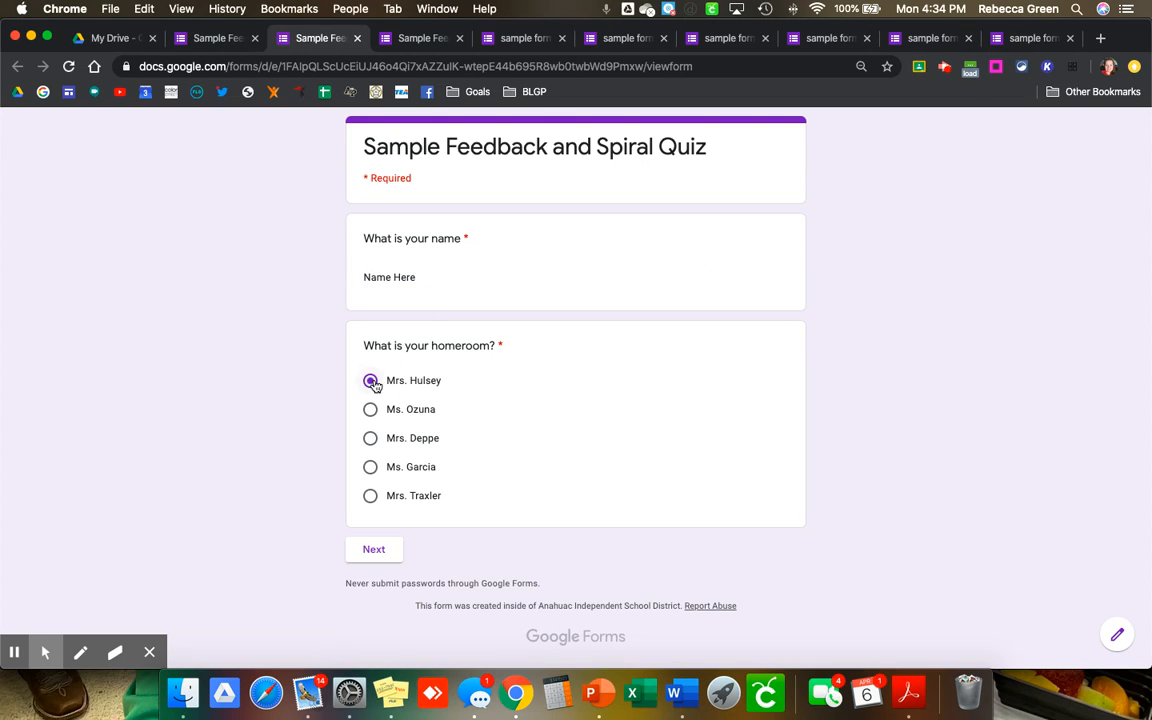
left_click(375, 548)
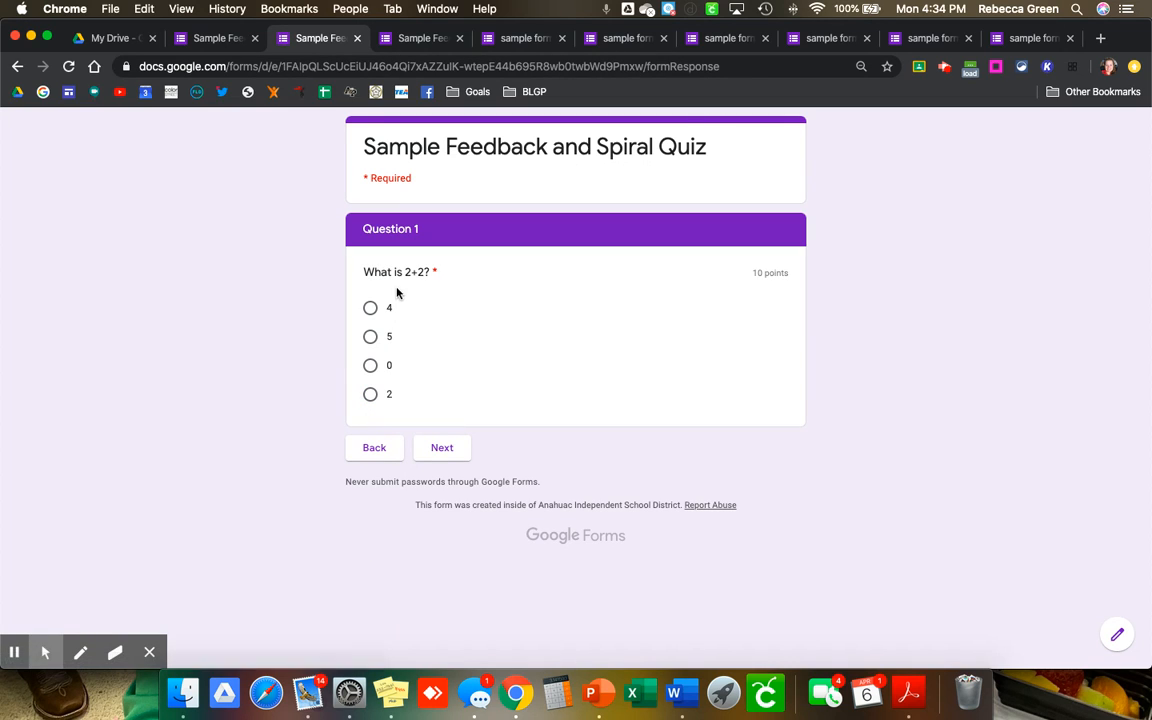
Step: Answer "What is 2+2?" with the wrong answer 5, answer "What is 3+2?" in the video section with 5, and continue
left_click(371, 336)
left_click(456, 453)
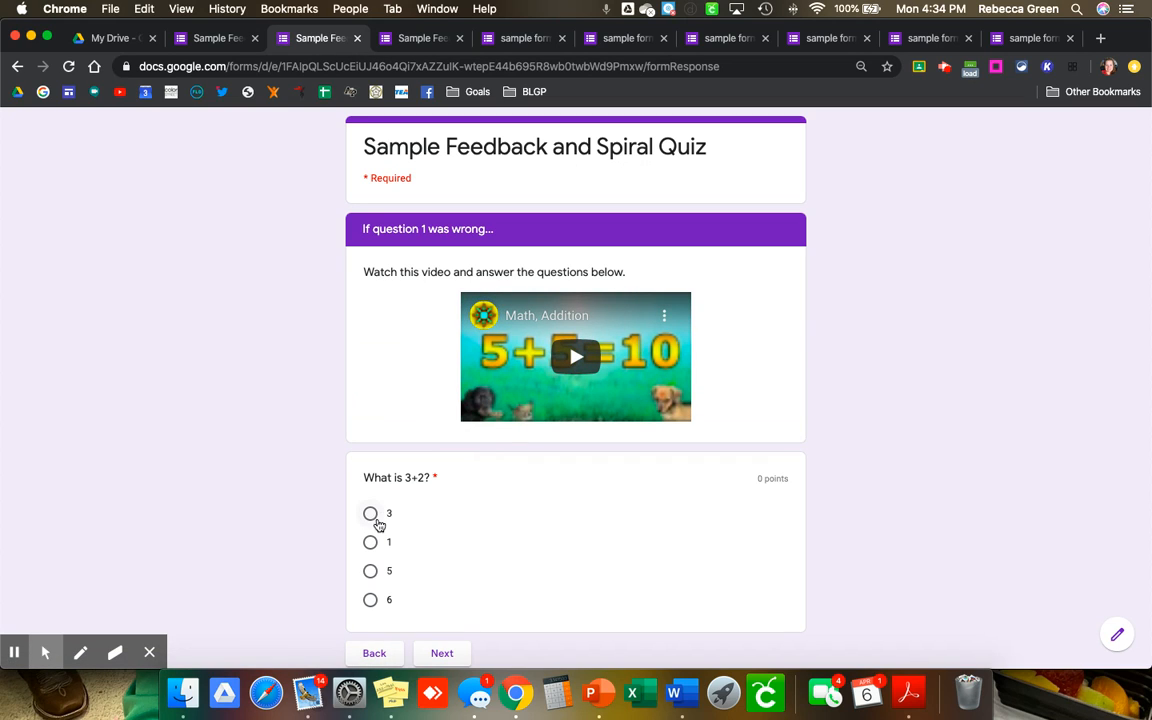
left_click(370, 572)
left_click(440, 656)
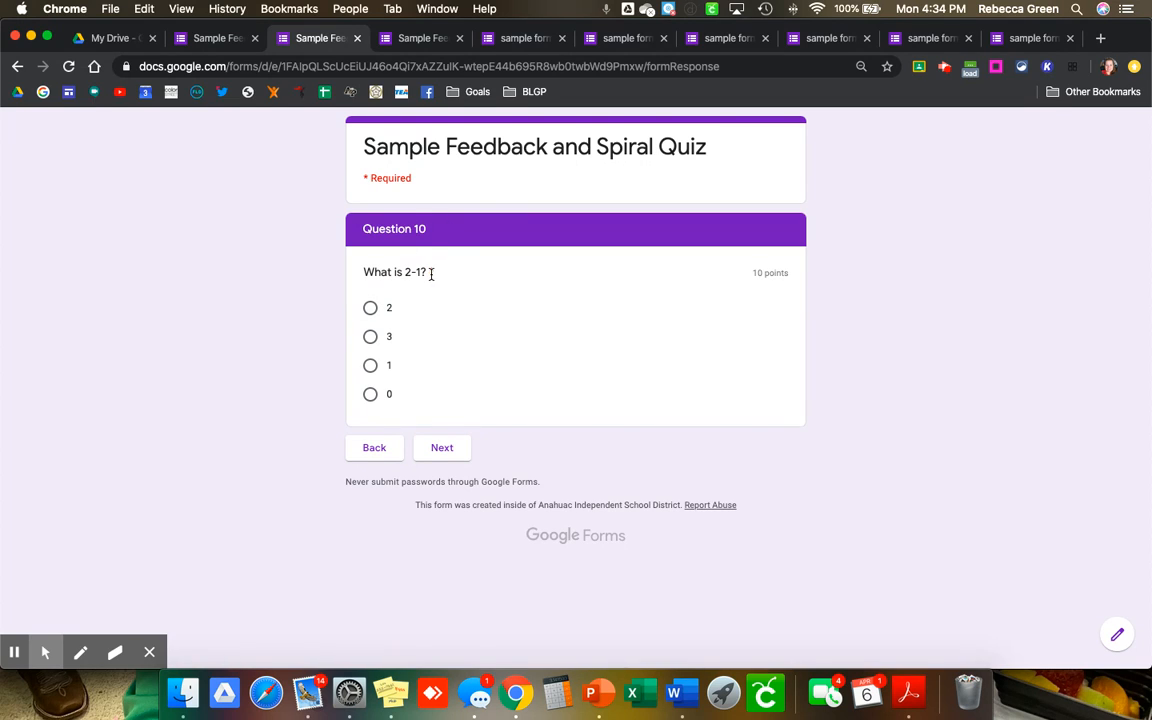
Step: Answer "What is 2-1?" in Question 10 with the wrong answer 2
left_click(370, 307)
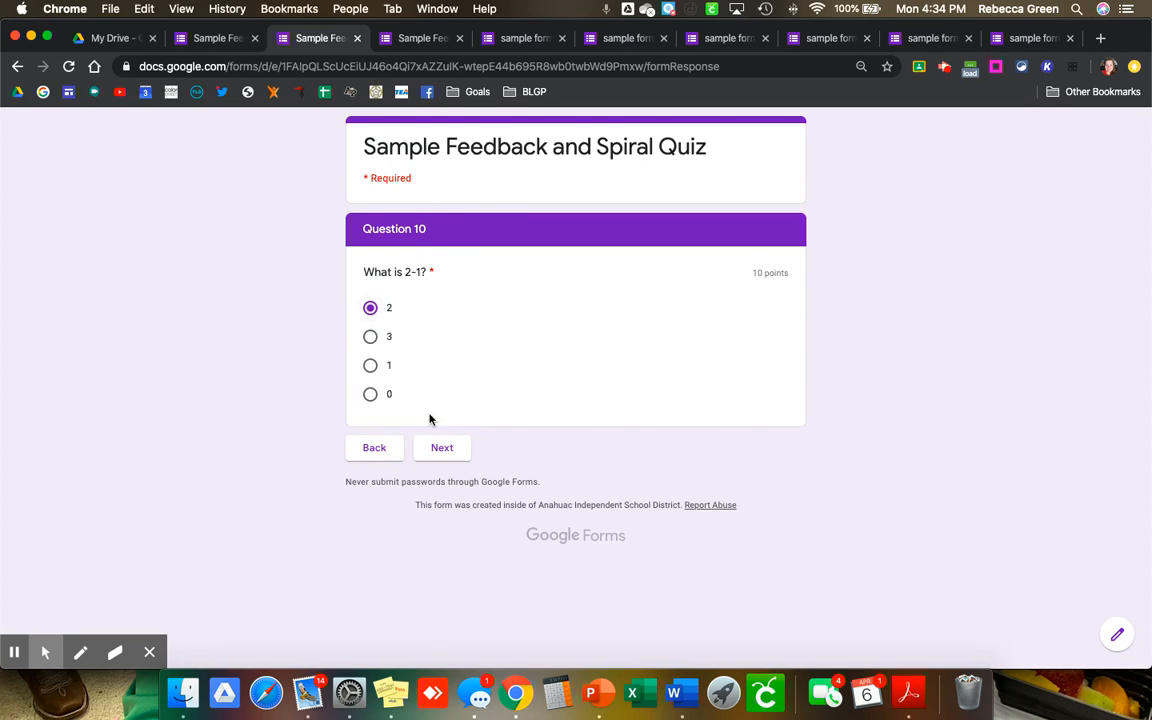